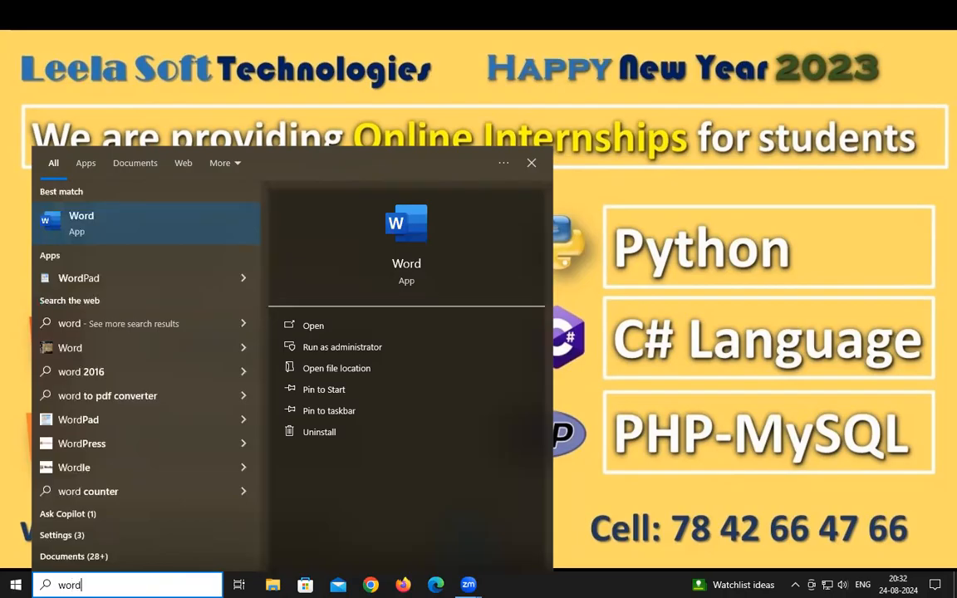
Launch Word from the desktop
key(Return)
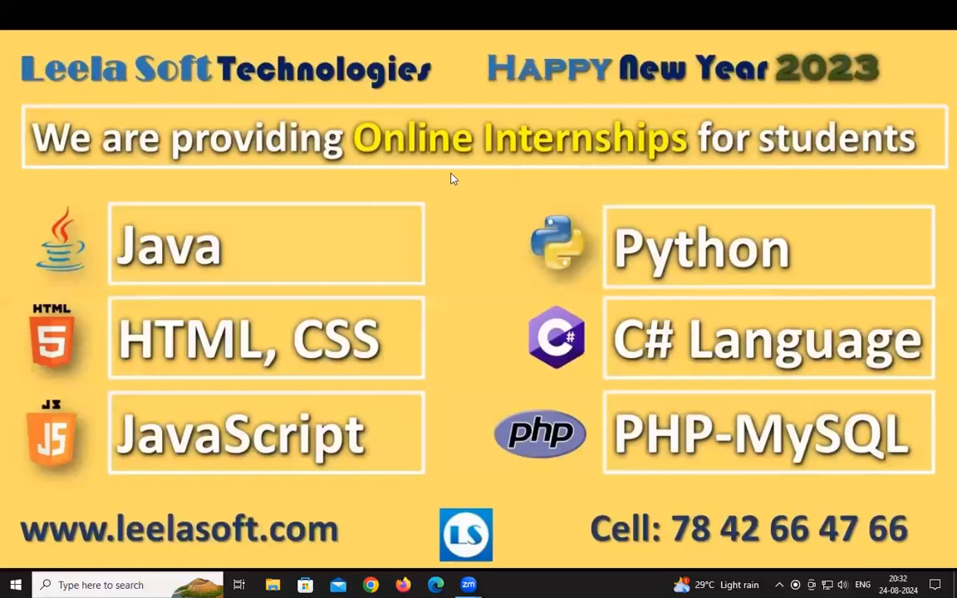
key(super)
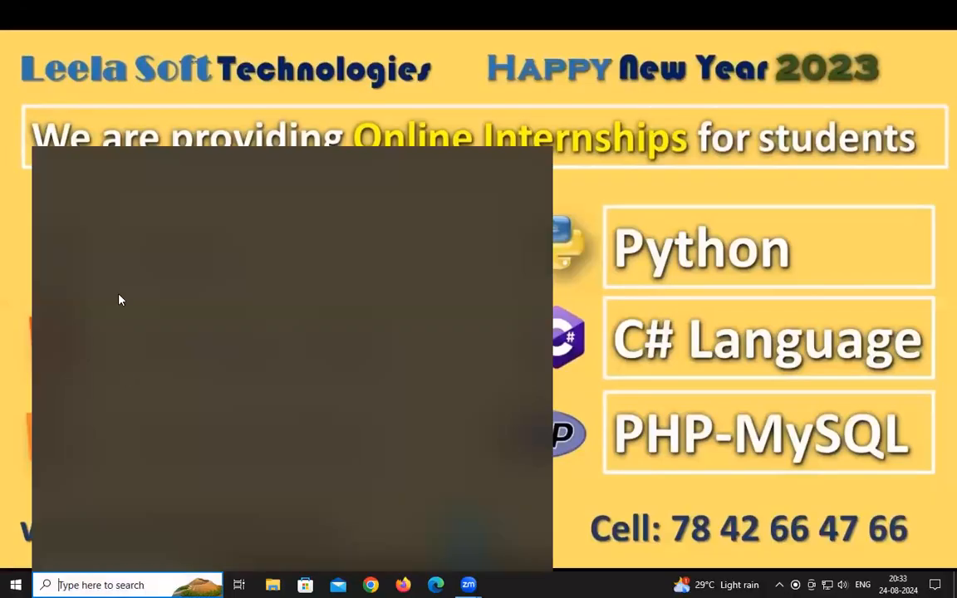
click(114, 329)
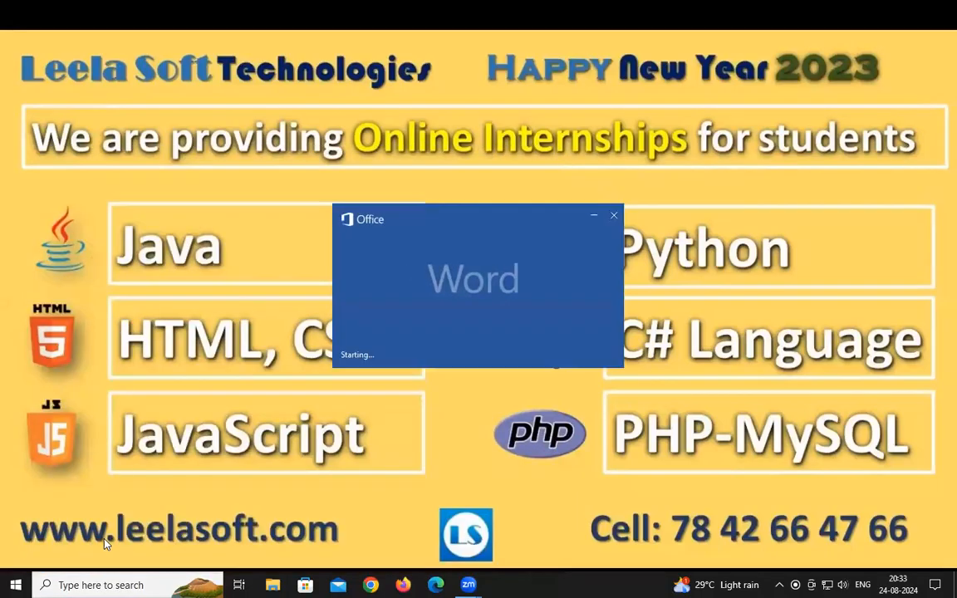
click(100, 585)
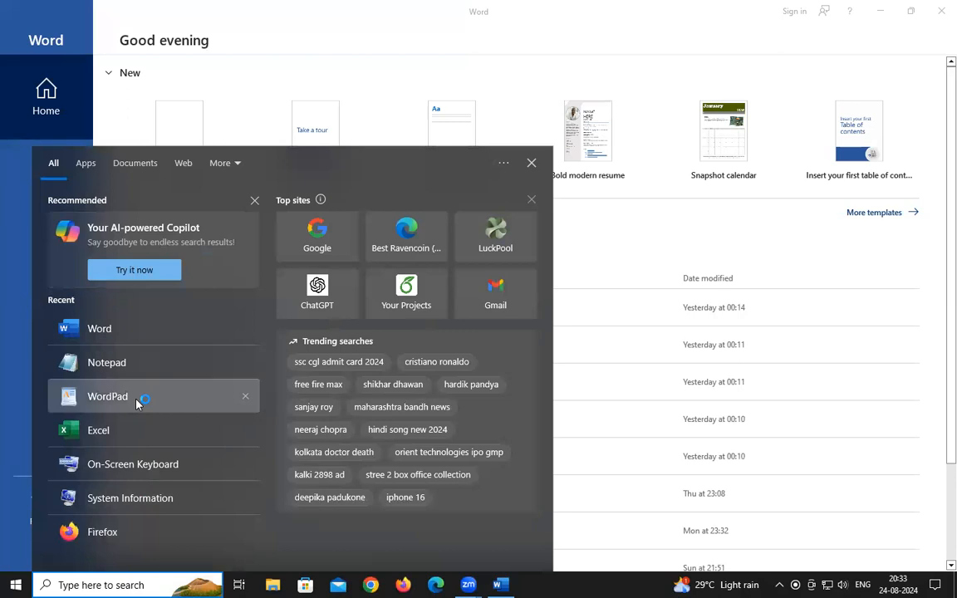
click(442, 68)
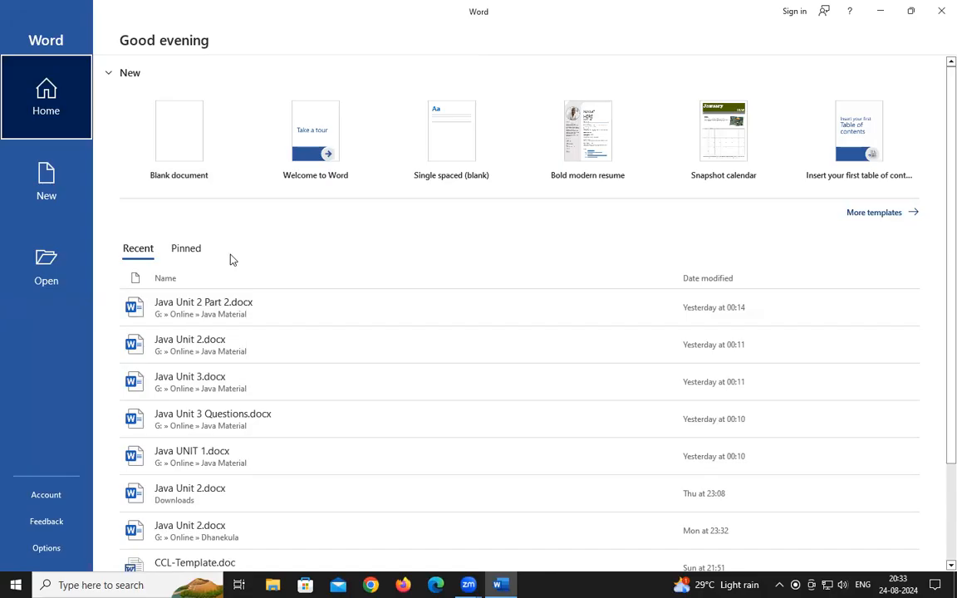
Review the pinned files, the available open locations and the list of recent documents on the start screen
click(177, 249)
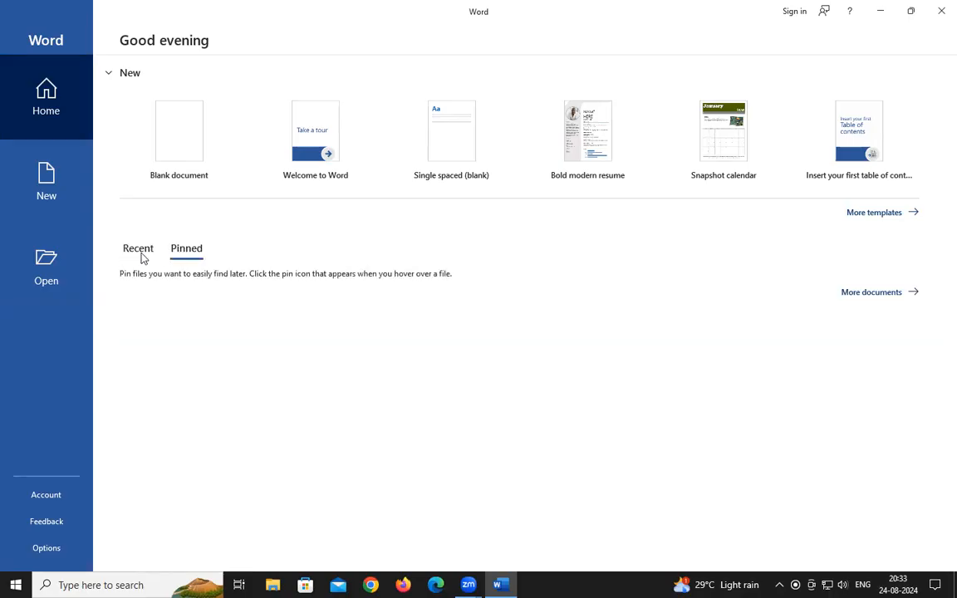
click(140, 252)
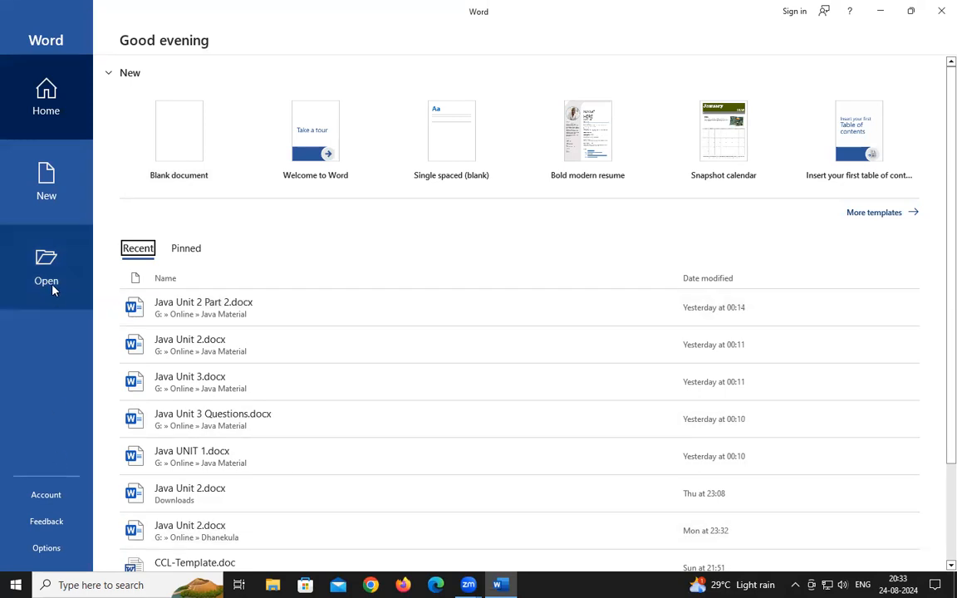
click(57, 276)
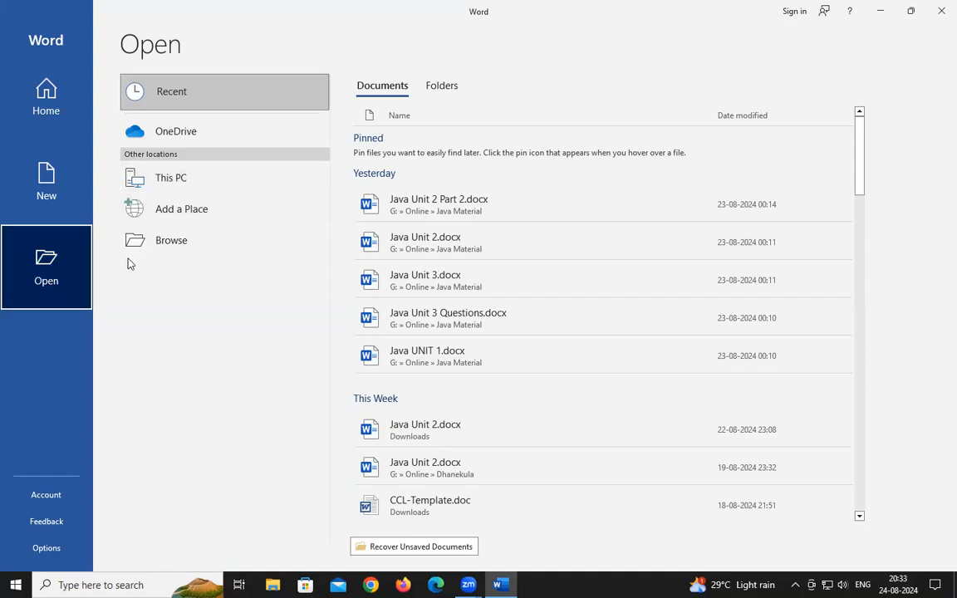
click(58, 106)
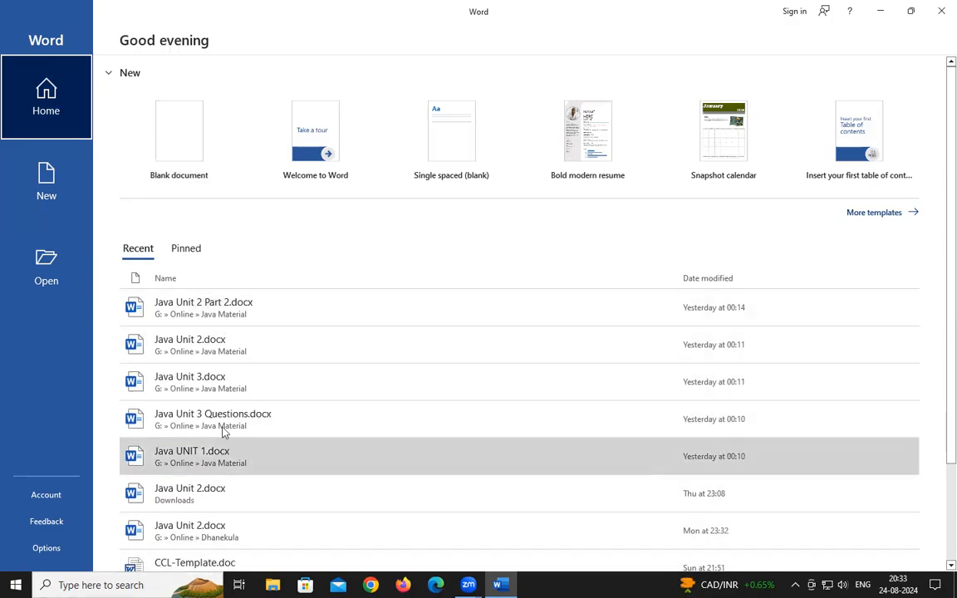
scroll(223, 432, down, 2)
scroll(222, 432, up, 2)
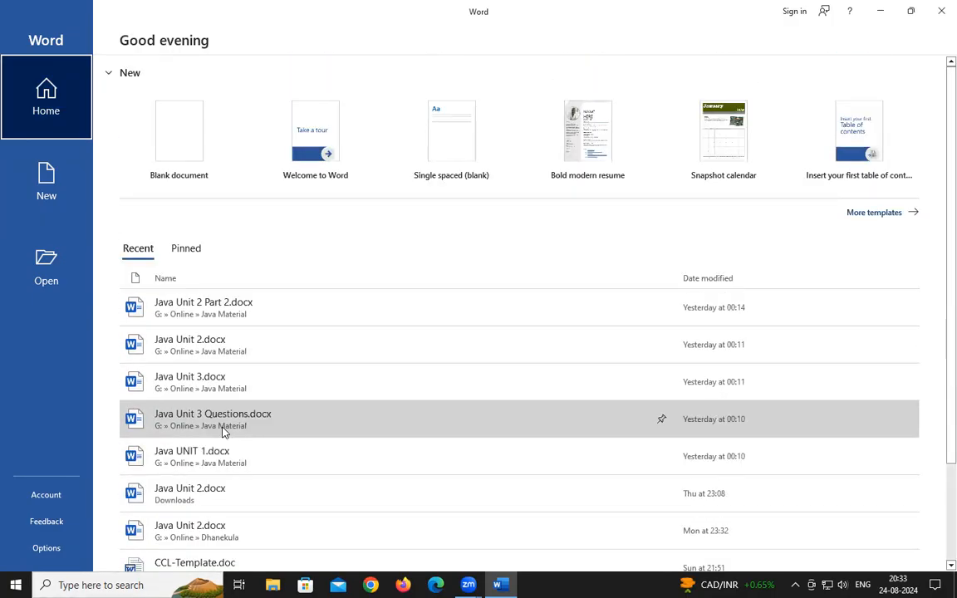
Create a blank document and dismiss the licence notice above the page
click(193, 146)
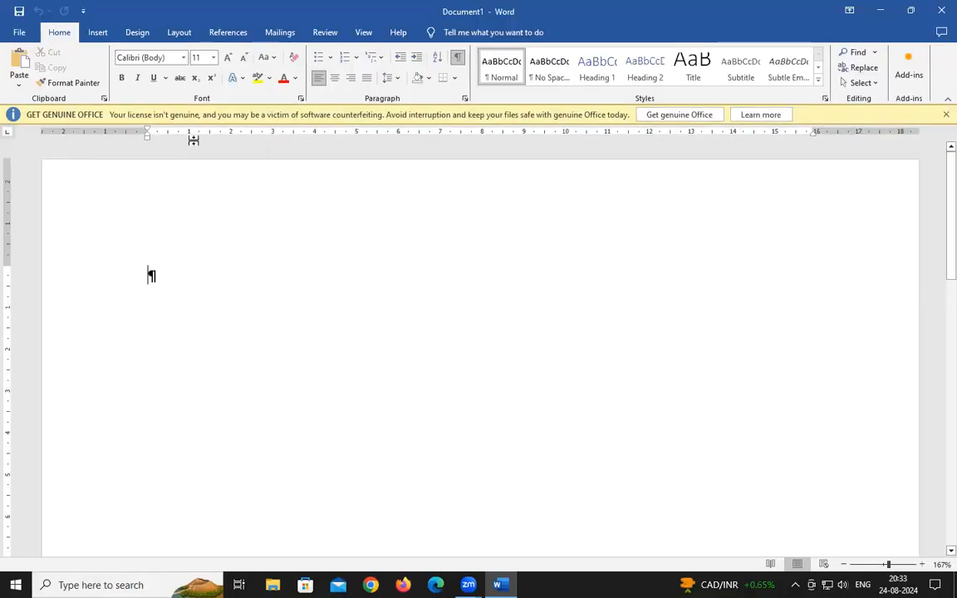
click(943, 114)
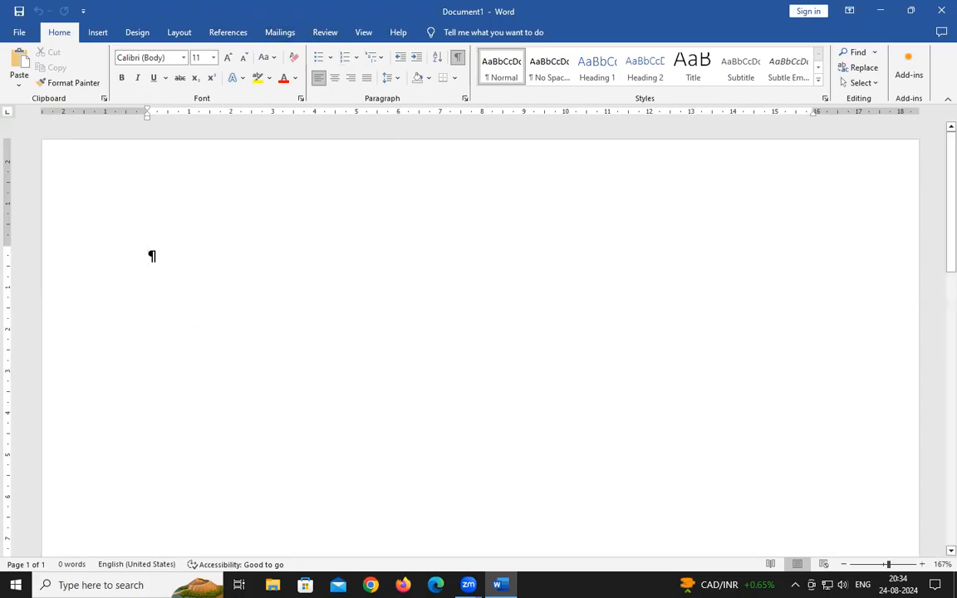
Add three empty paragraphs and enter "MS Office - 2016" on the first line of the document
key(Return)
key(Return)
key(Return)
text(MS )
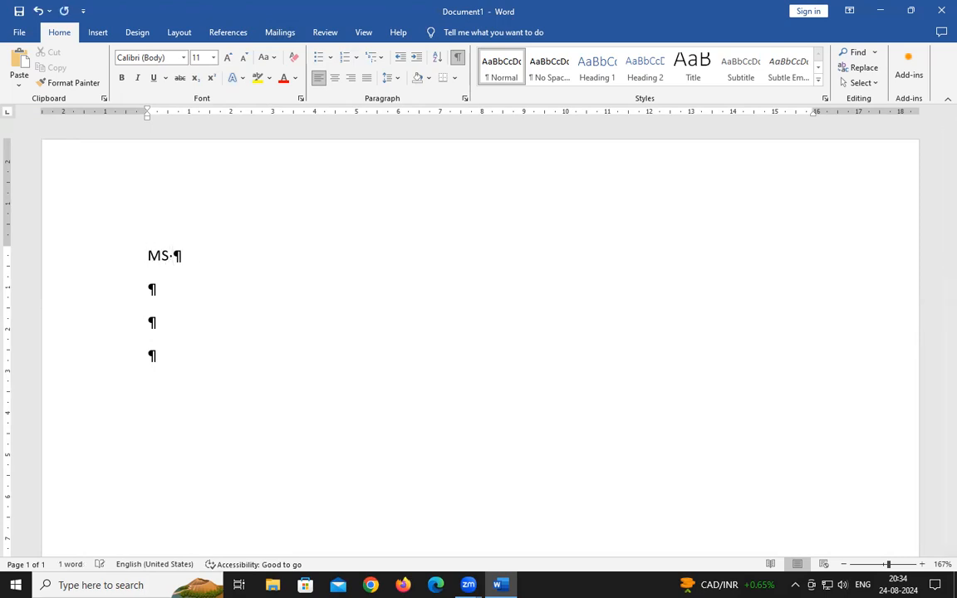
text(Office   2016)
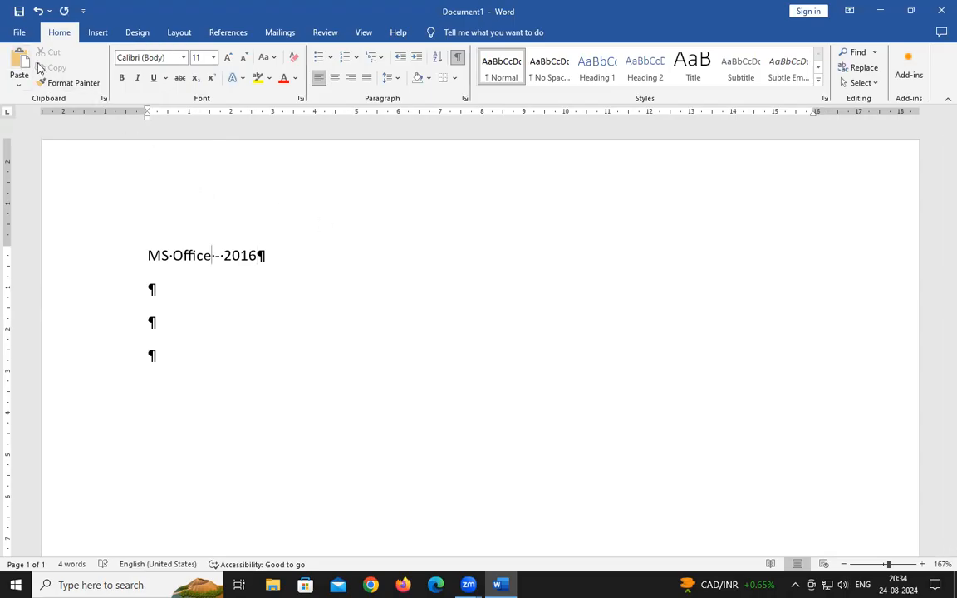
Examine the groups of insert, view and home commands, including the available paste options
click(93, 33)
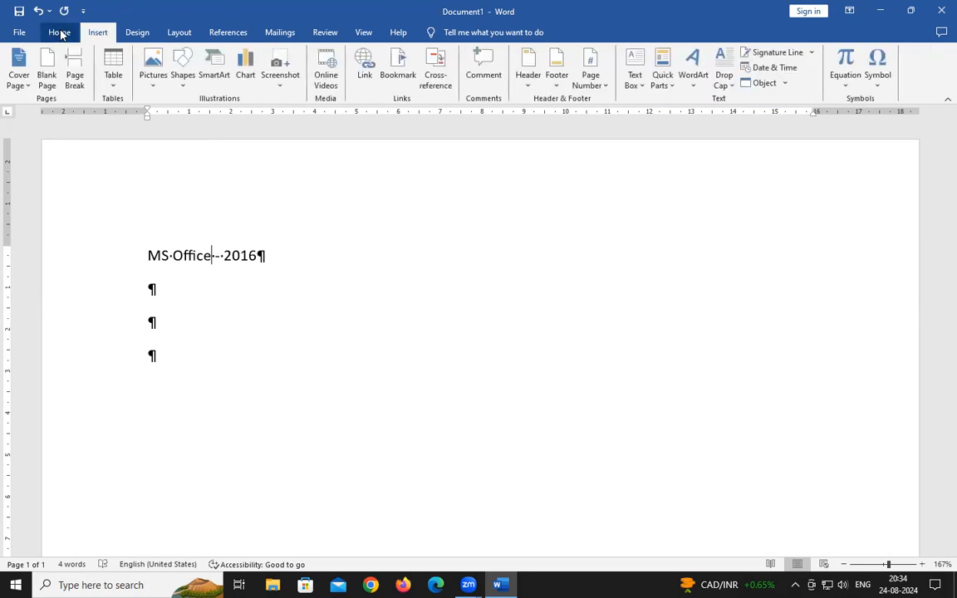
click(62, 33)
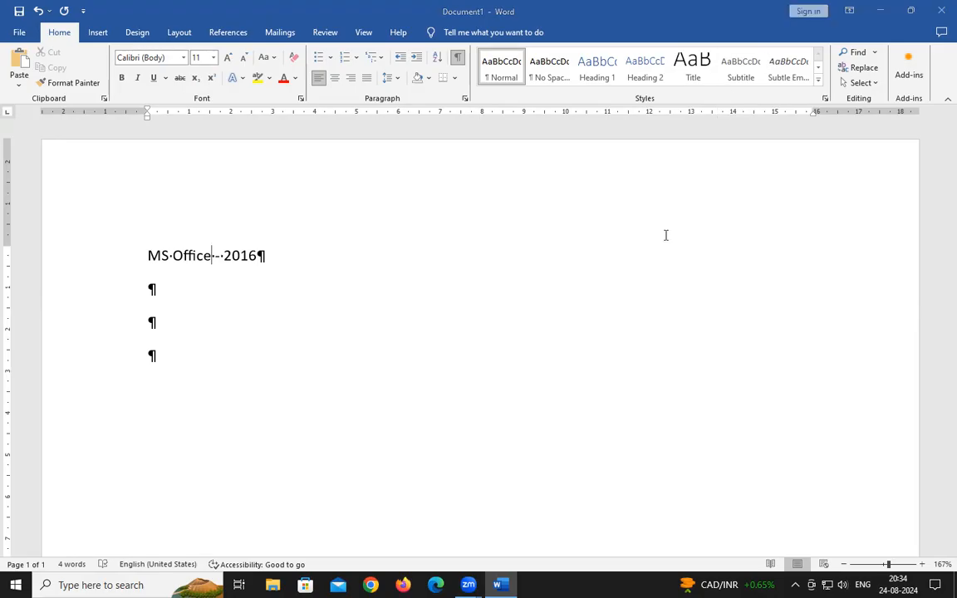
click(365, 33)
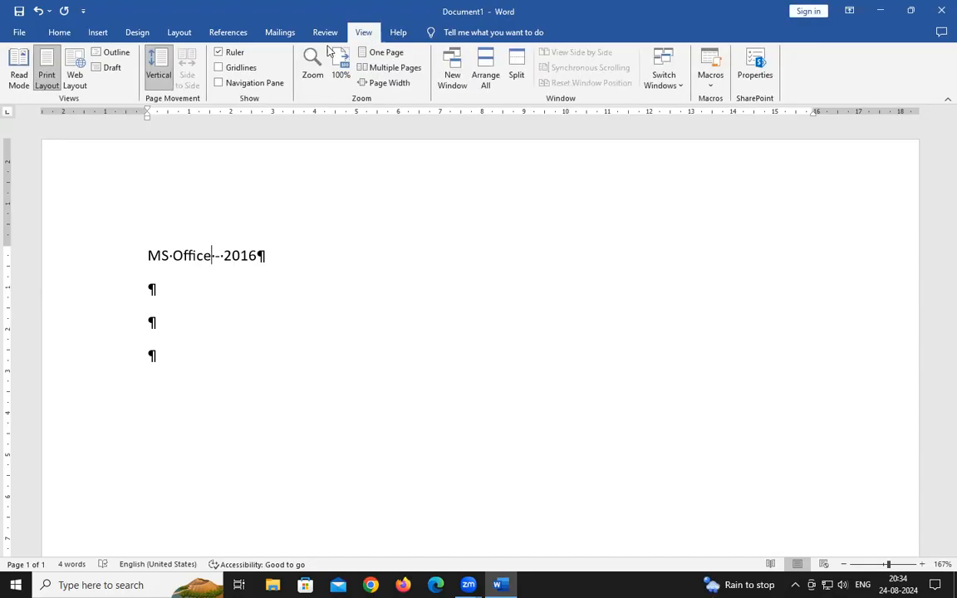
click(57, 33)
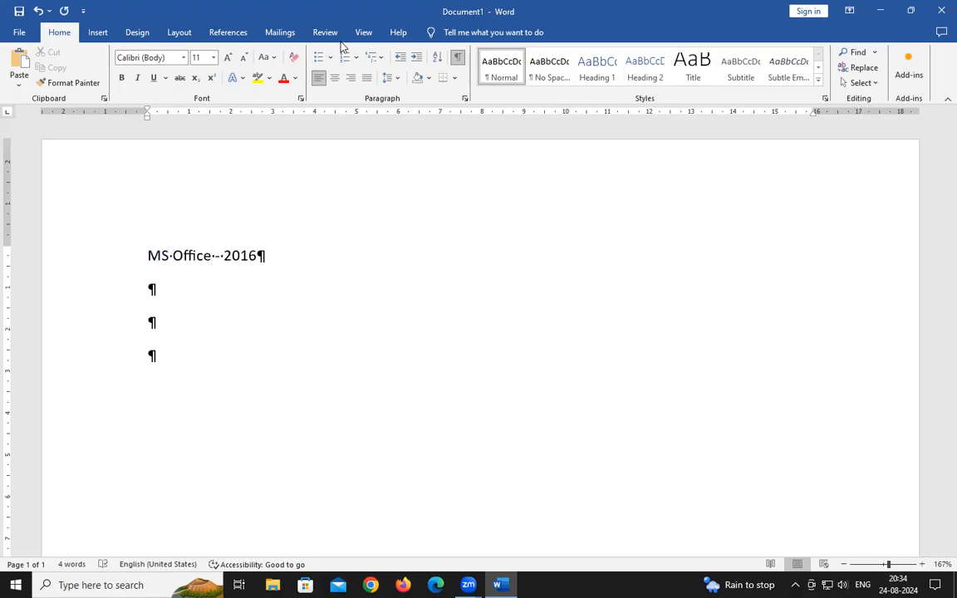
click(371, 32)
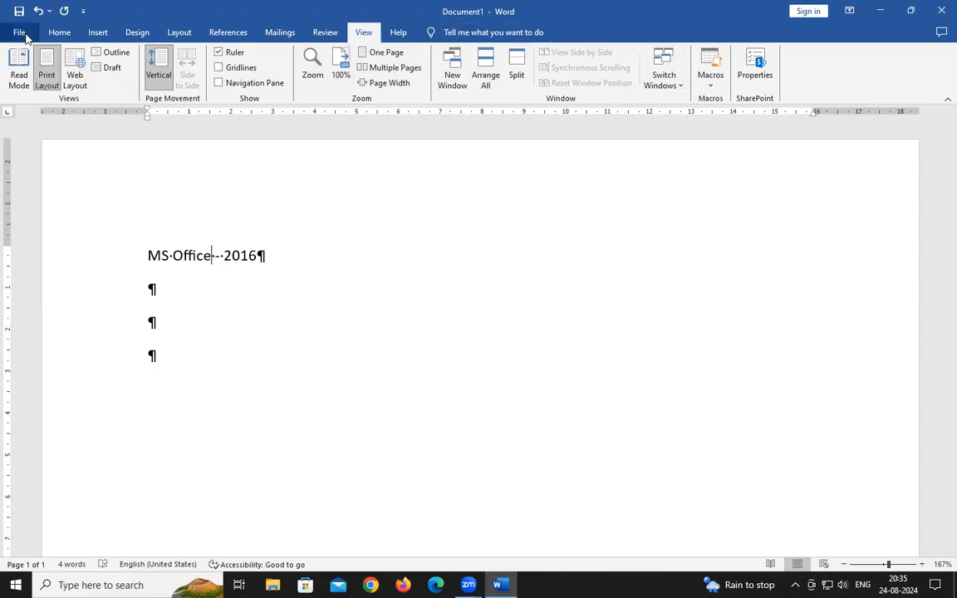
click(59, 32)
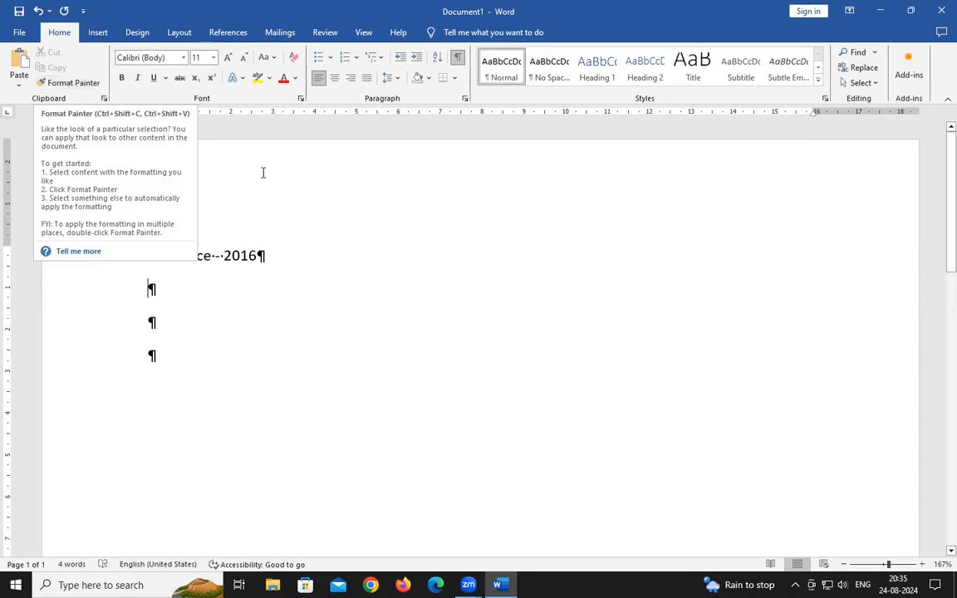
click(18, 83)
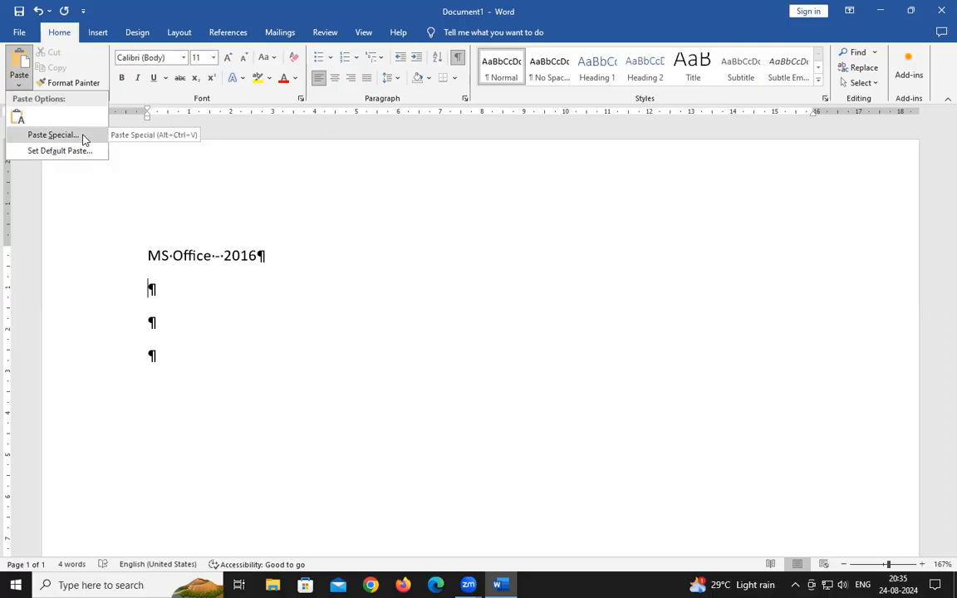
click(231, 228)
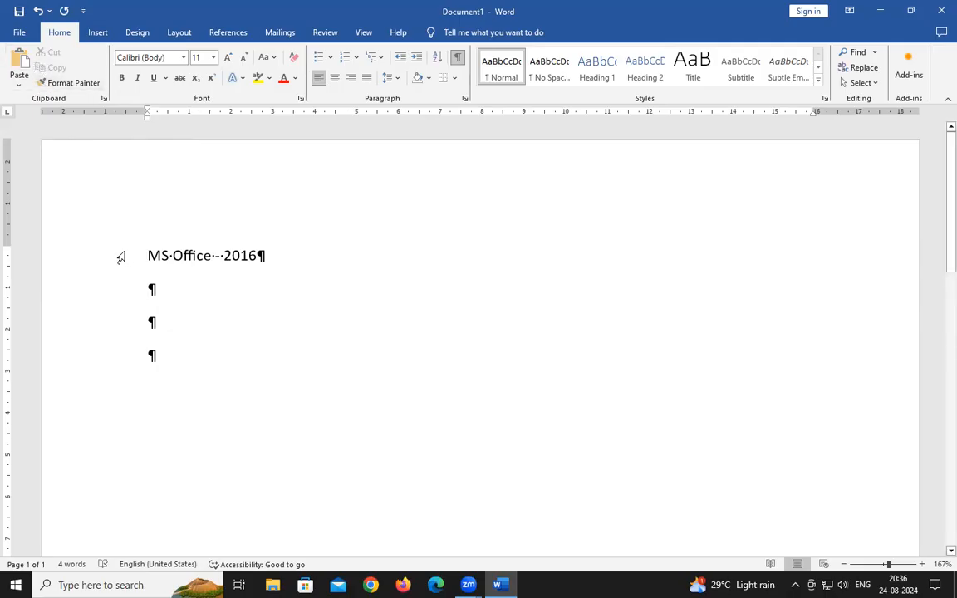
Undo the title text and the empty paragraphs to clear the document
click(97, 257)
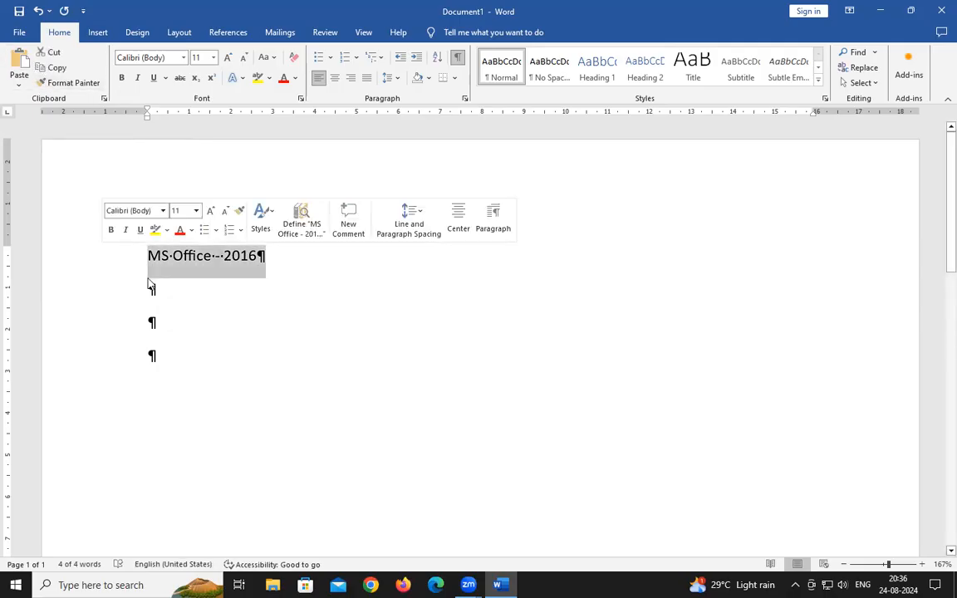
key(ctrl+z)
key(ctrl+z)
key(ctrl+z)
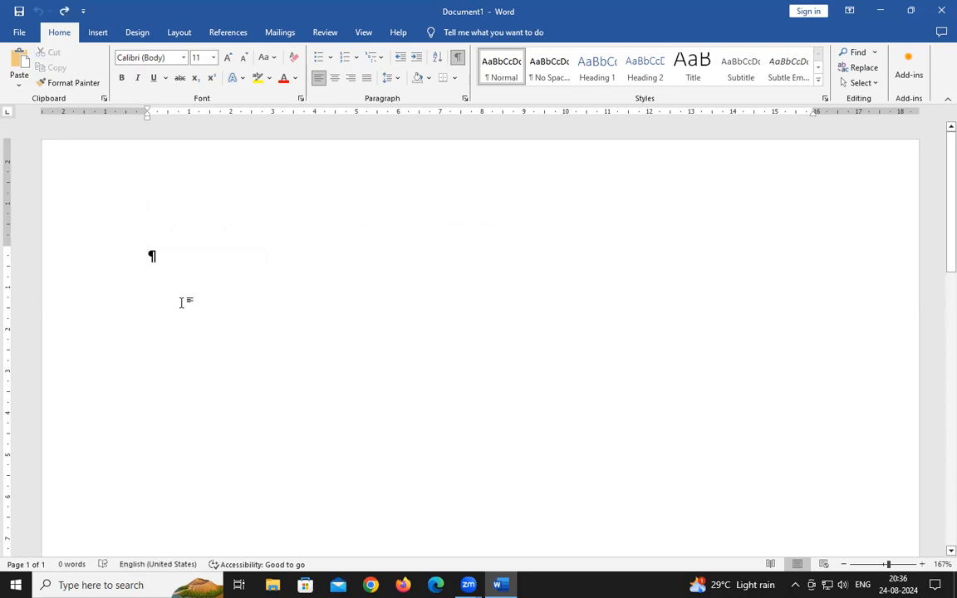
Generate sample paragraphs in the empty document with =rand()
text(=rand())
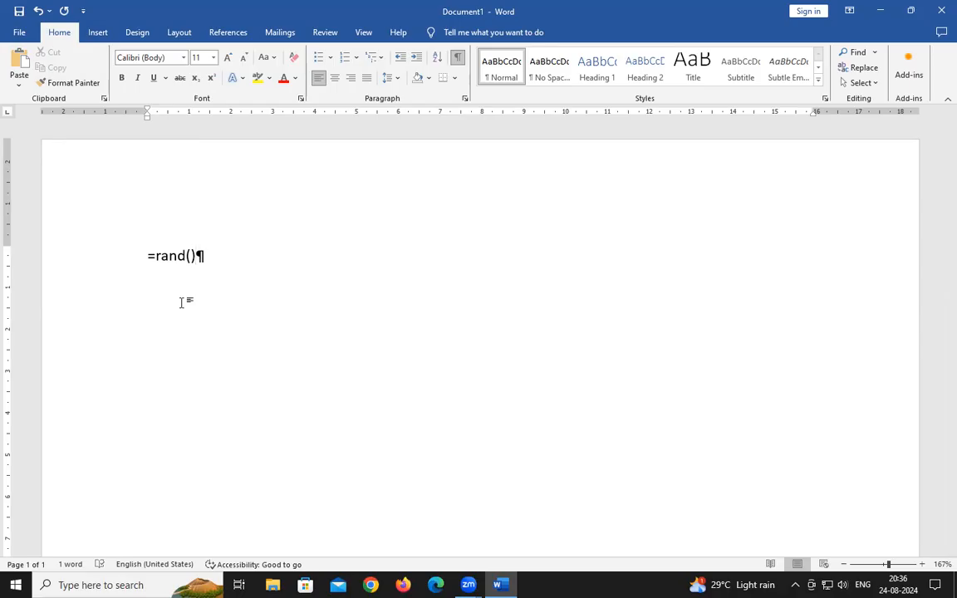
key(Return)
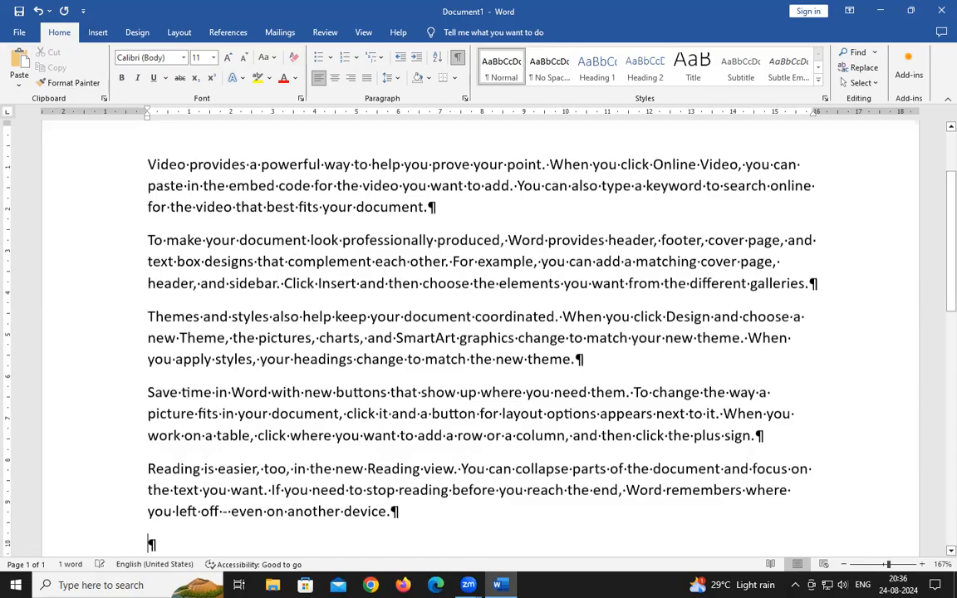
scroll(199, 316, up, 3)
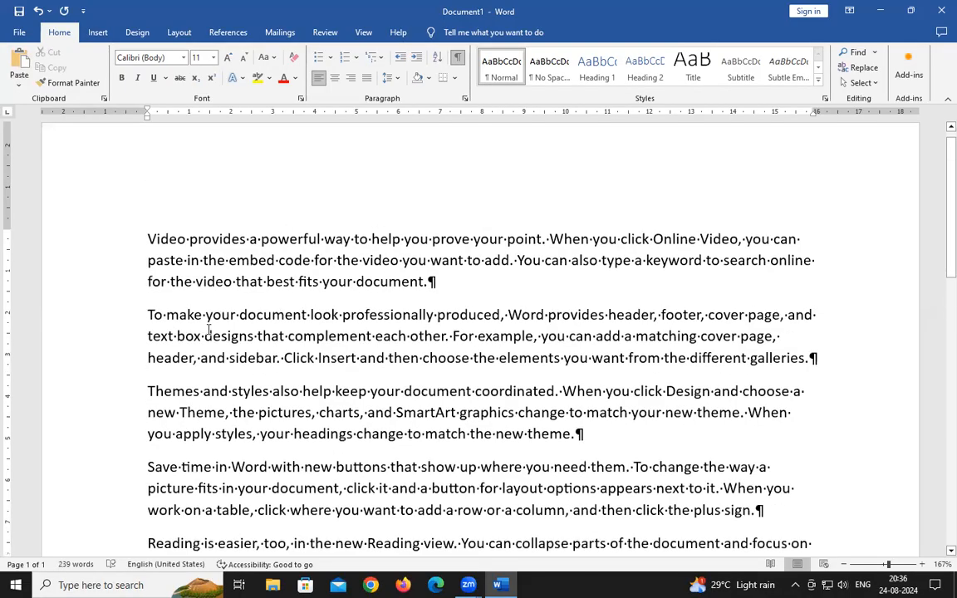
Read through the generated sample paragraphs and place the cursor at the end of the first one
scroll(209, 329, down, 1)
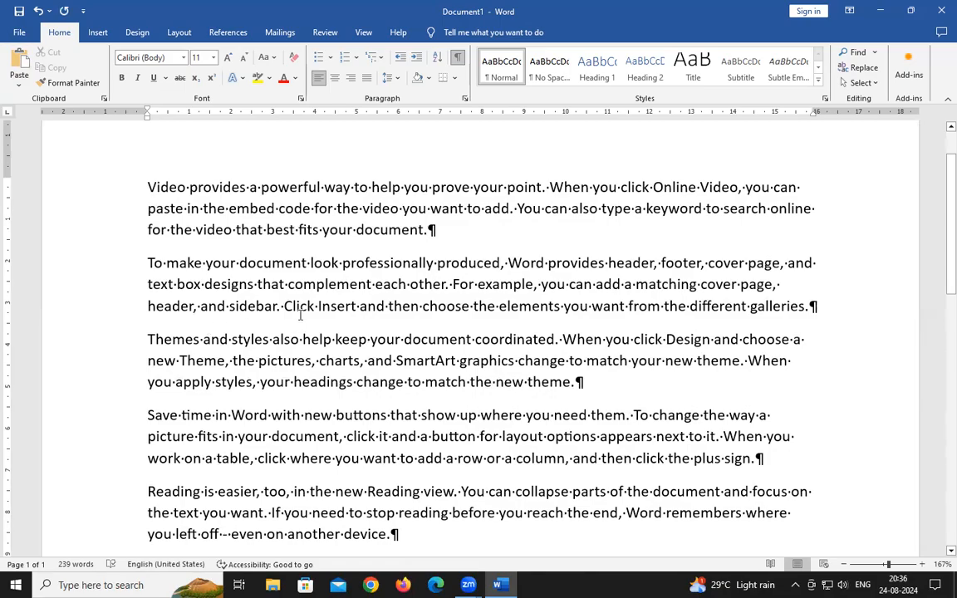
scroll(299, 315, up, 1)
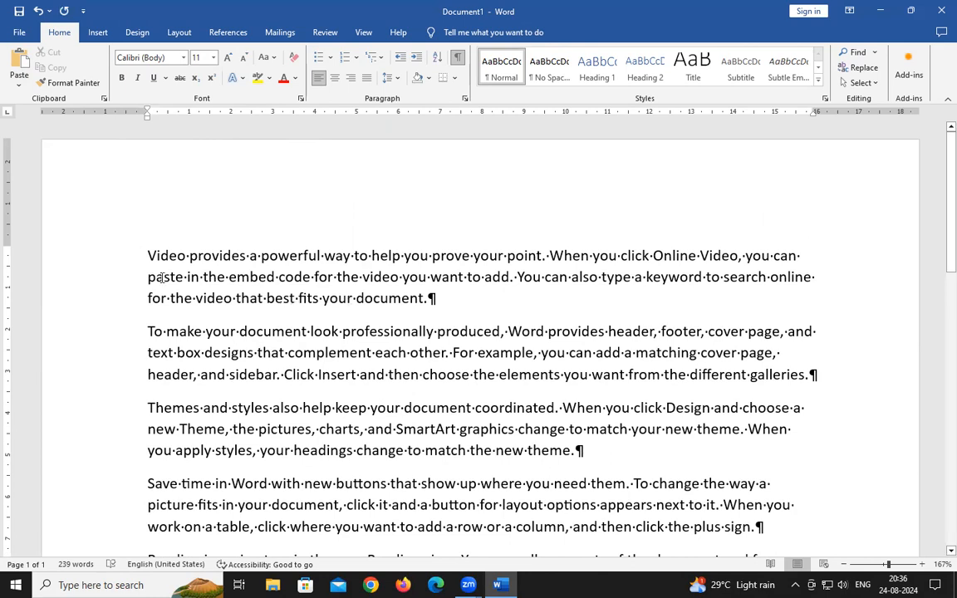
scroll(158, 278, down, 1)
scroll(129, 266, up, 1)
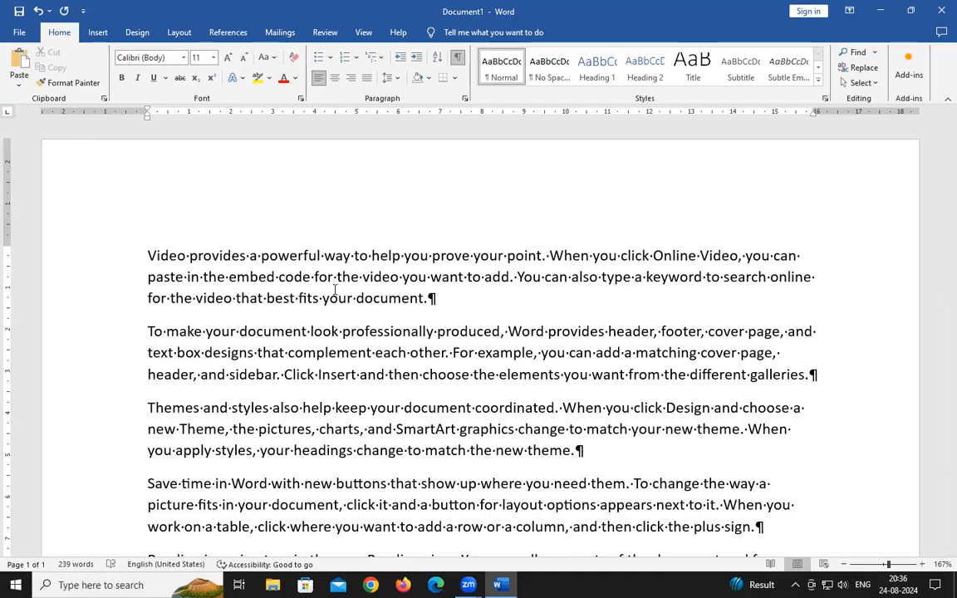
click(449, 296)
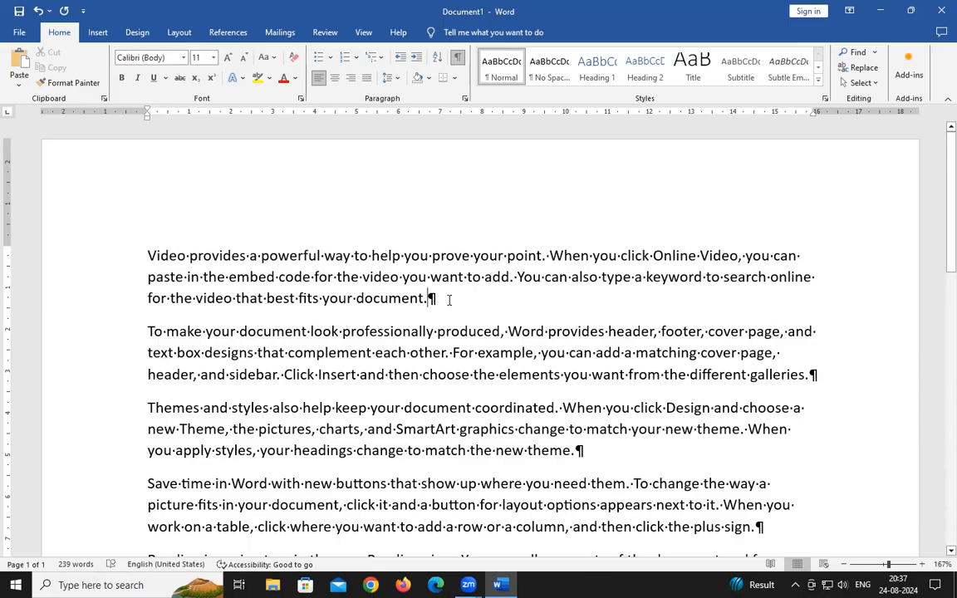
scroll(451, 300, down, 3)
scroll(451, 300, up, 3)
scroll(450, 300, down, 2)
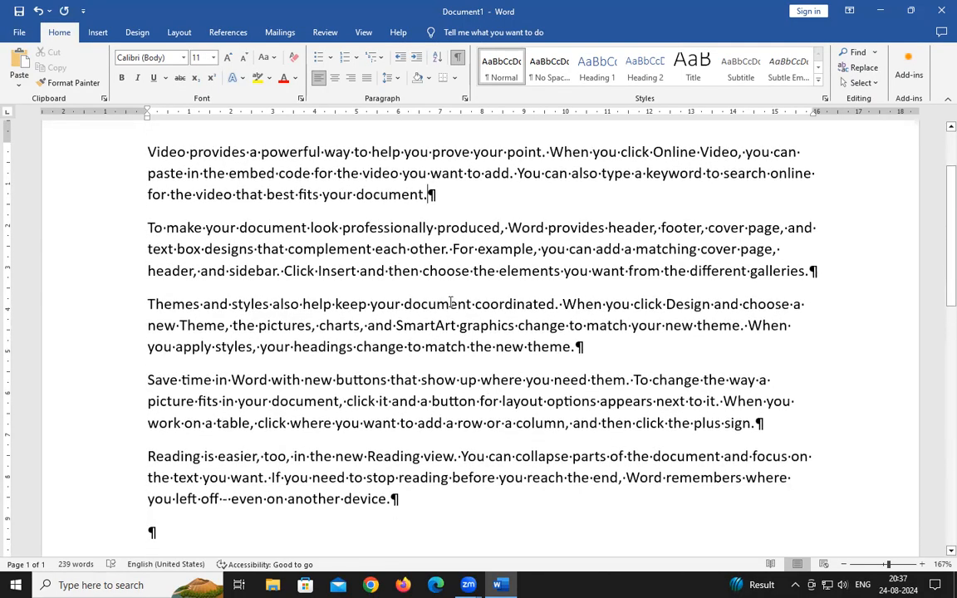
scroll(450, 301, up, 2)
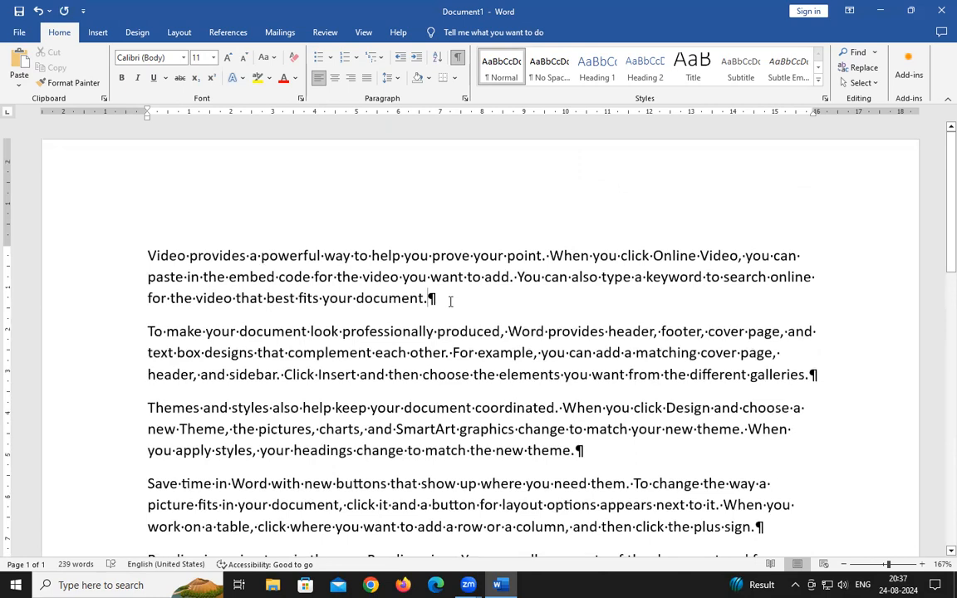
scroll(449, 302, down, 4)
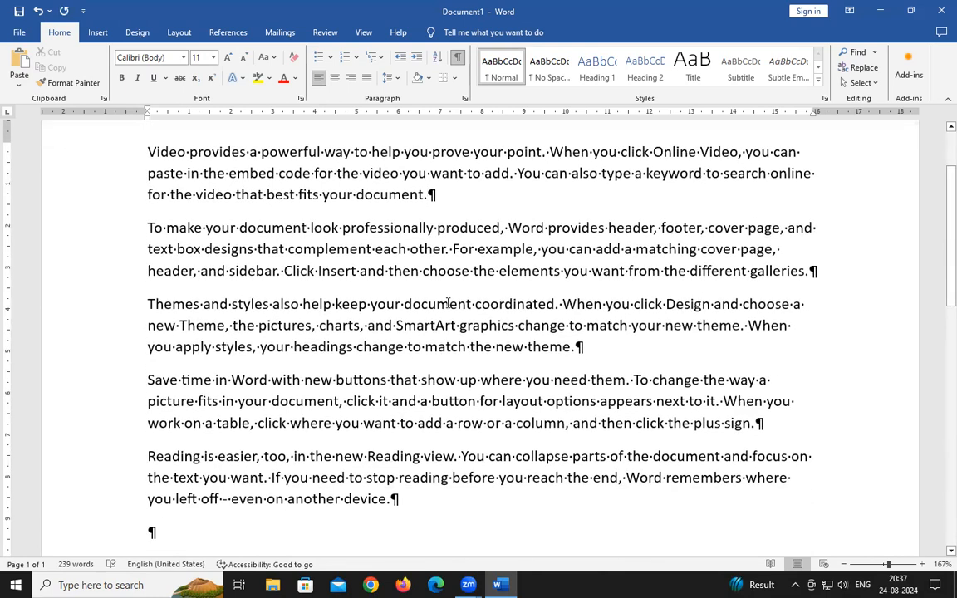
scroll(447, 303, up, 3)
click(448, 303)
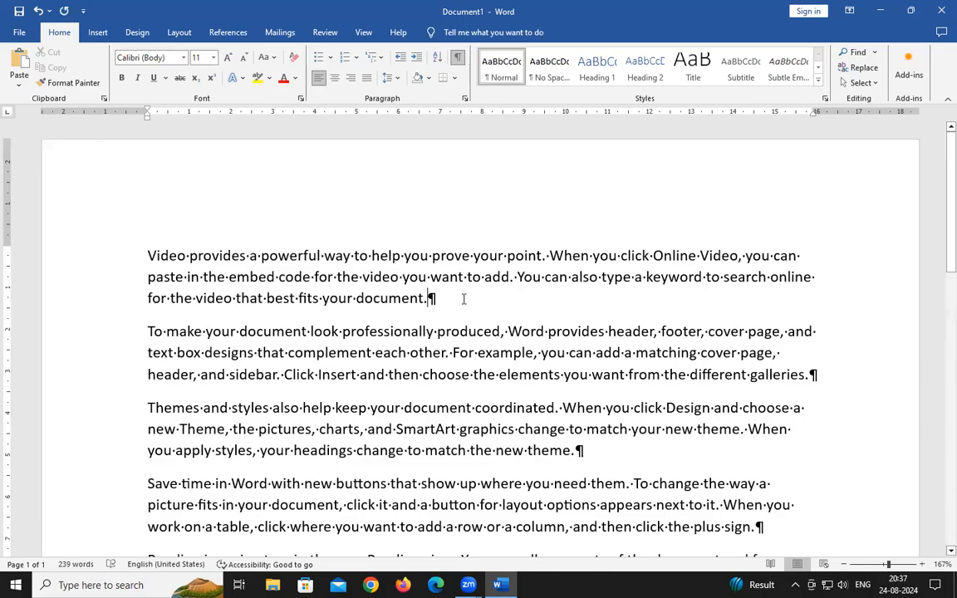
Hide the document's ruler and show it again, then return to the home commands
scroll(464, 299, down, 1)
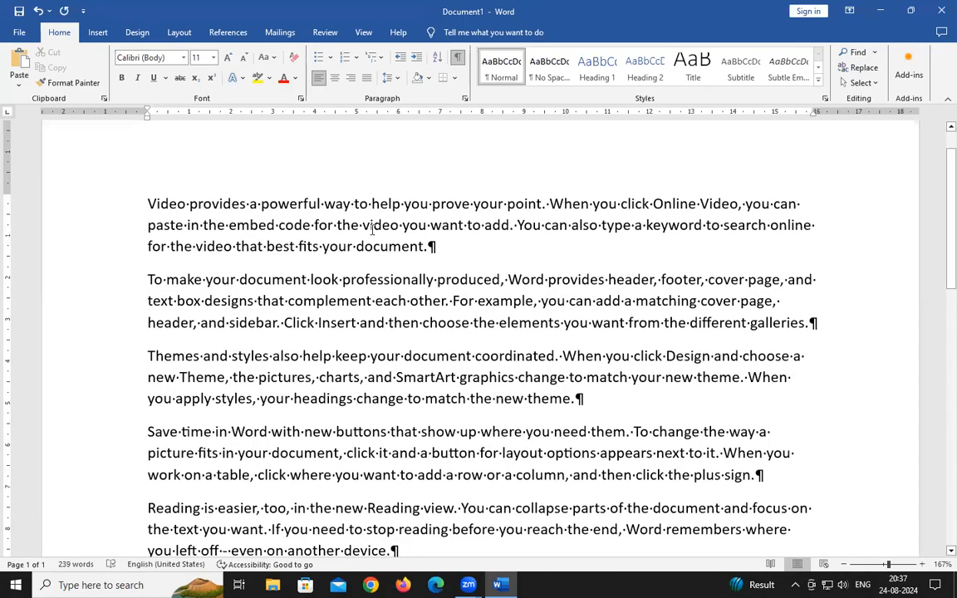
scroll(372, 230, up, 1)
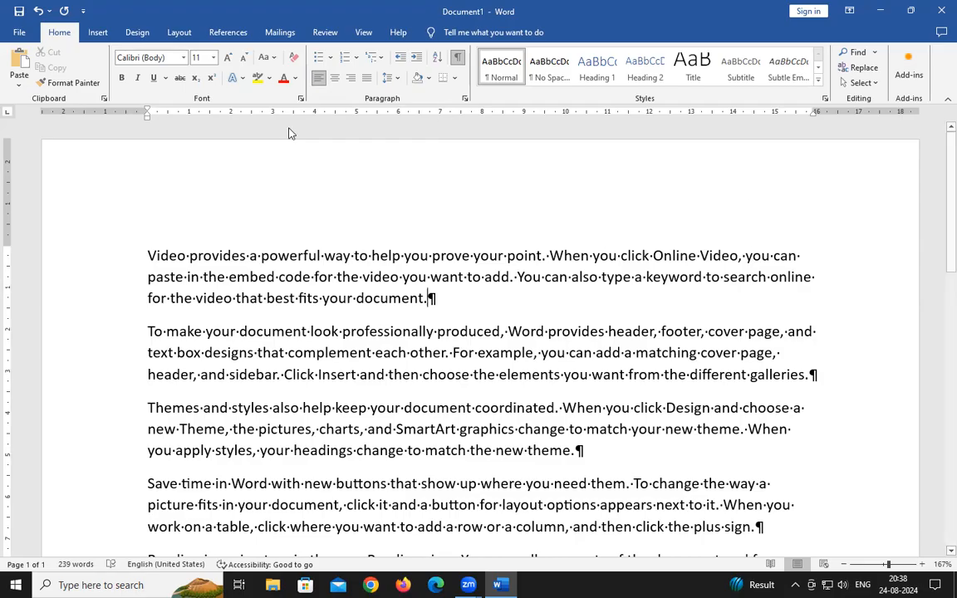
click(371, 38)
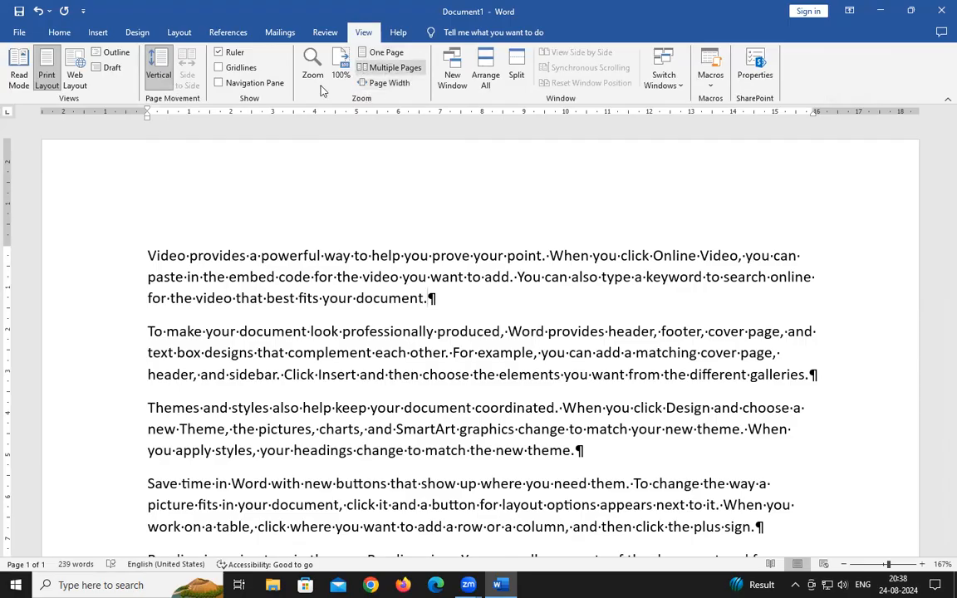
click(219, 53)
click(219, 53)
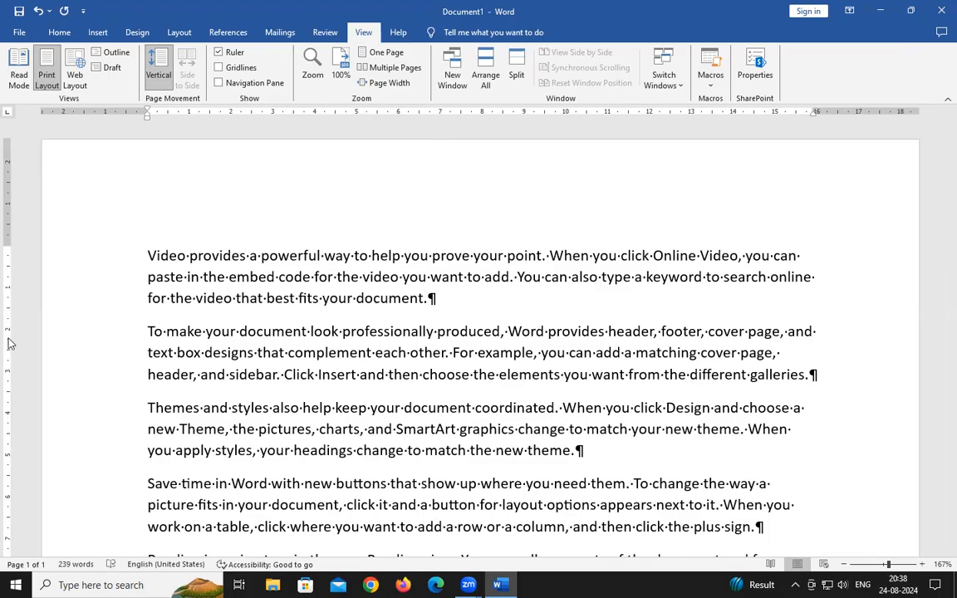
click(56, 34)
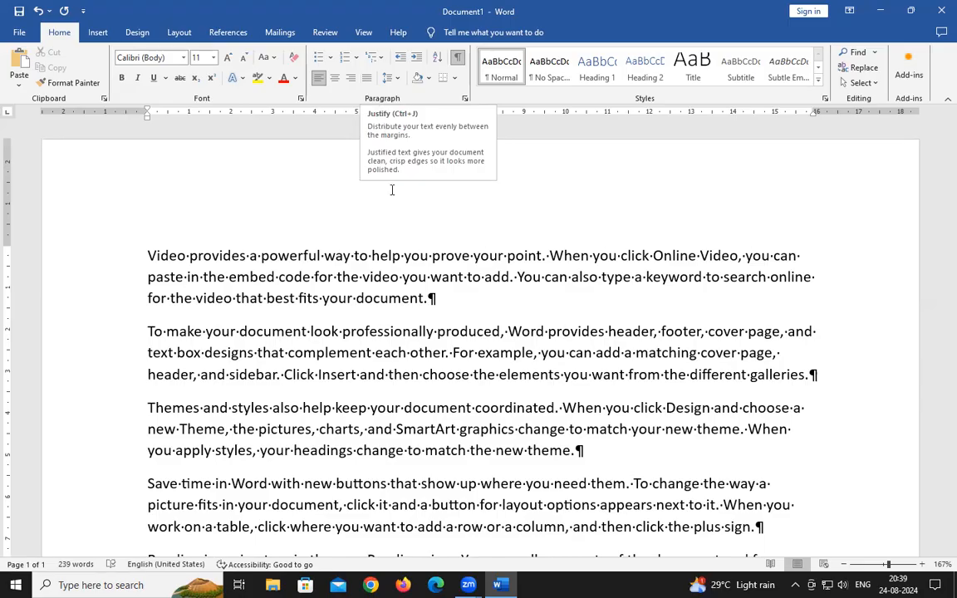
Justify the second paragraph and select it to inspect its edges
drag(133, 232, 844, 366)
click(558, 352)
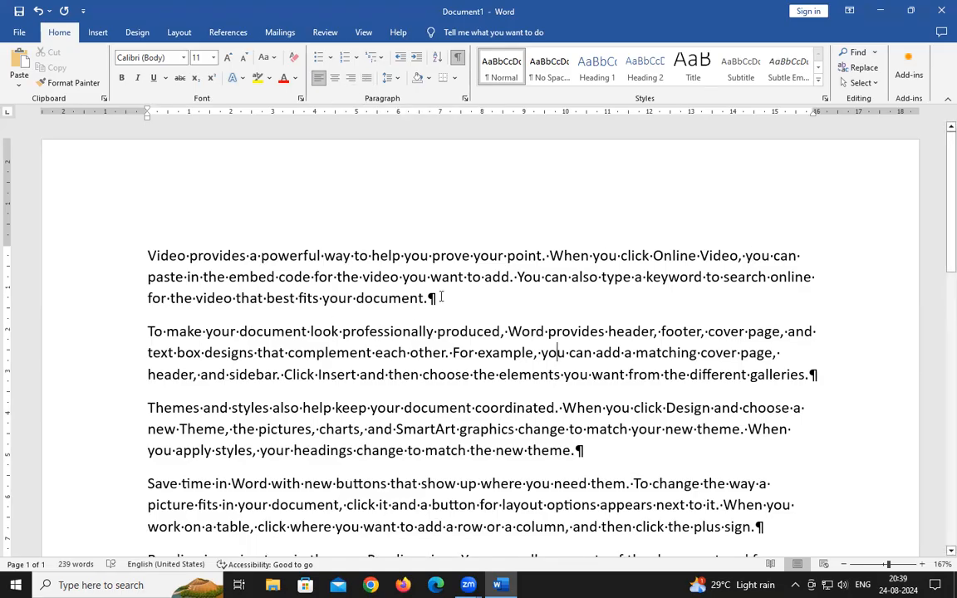
scroll(462, 315, down, 3)
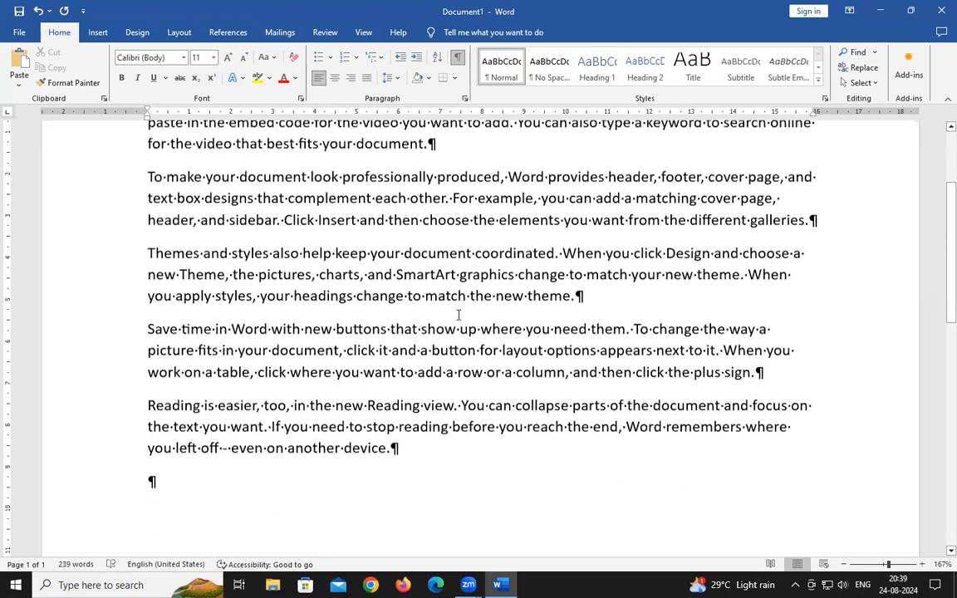
scroll(463, 350, up, 2)
scroll(463, 351, down, 1)
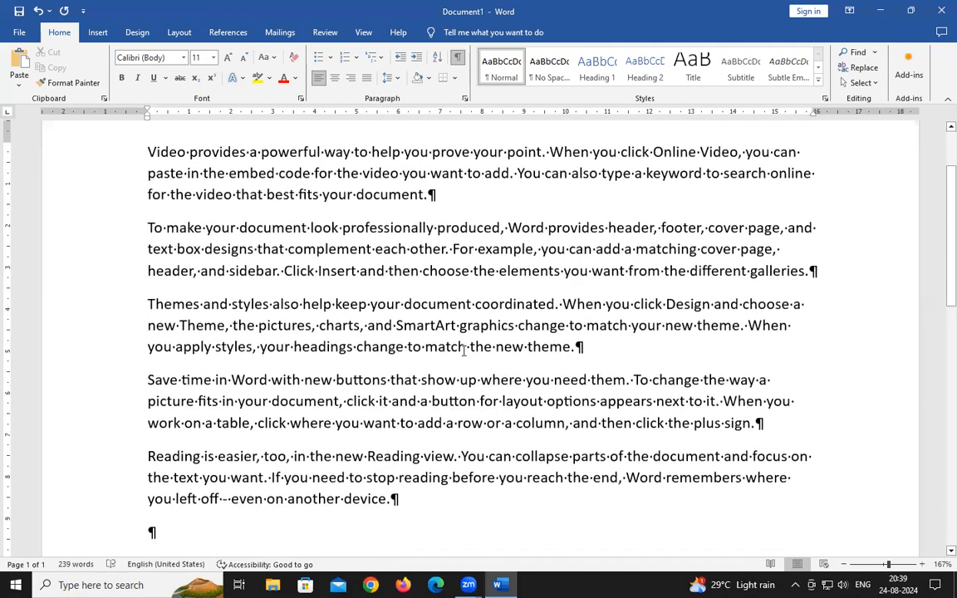
scroll(498, 315, up, 2)
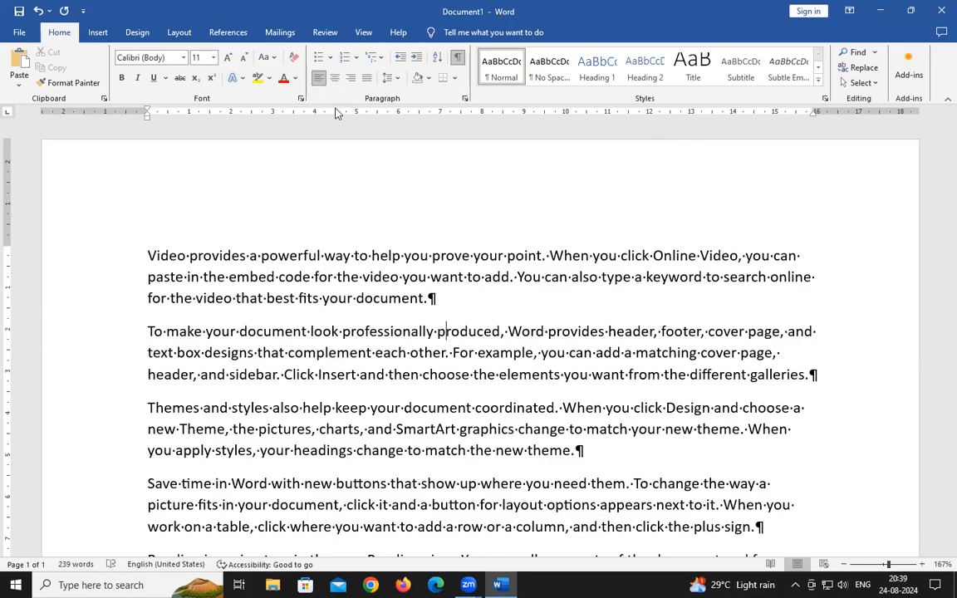
click(366, 77)
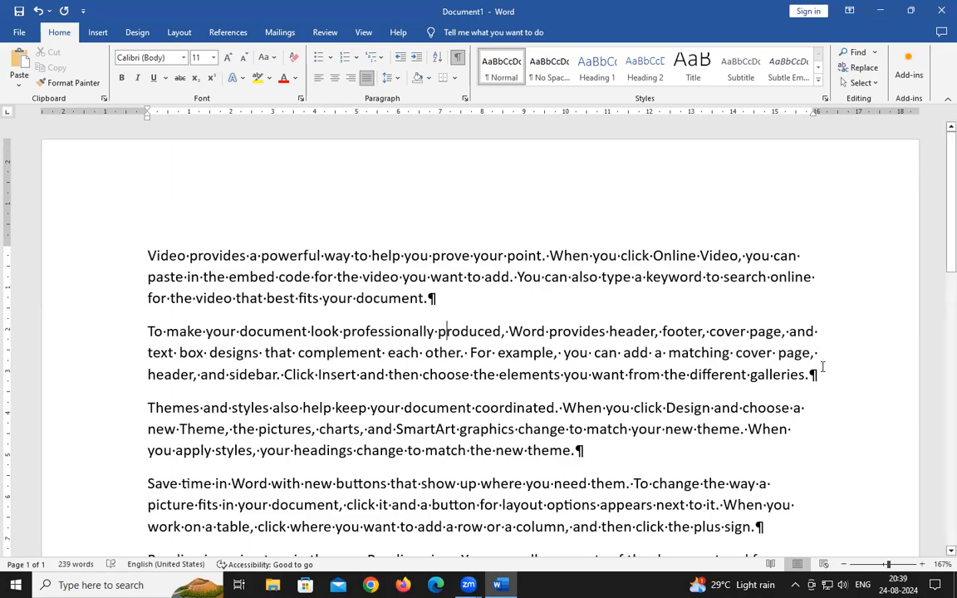
drag(130, 335, 127, 379)
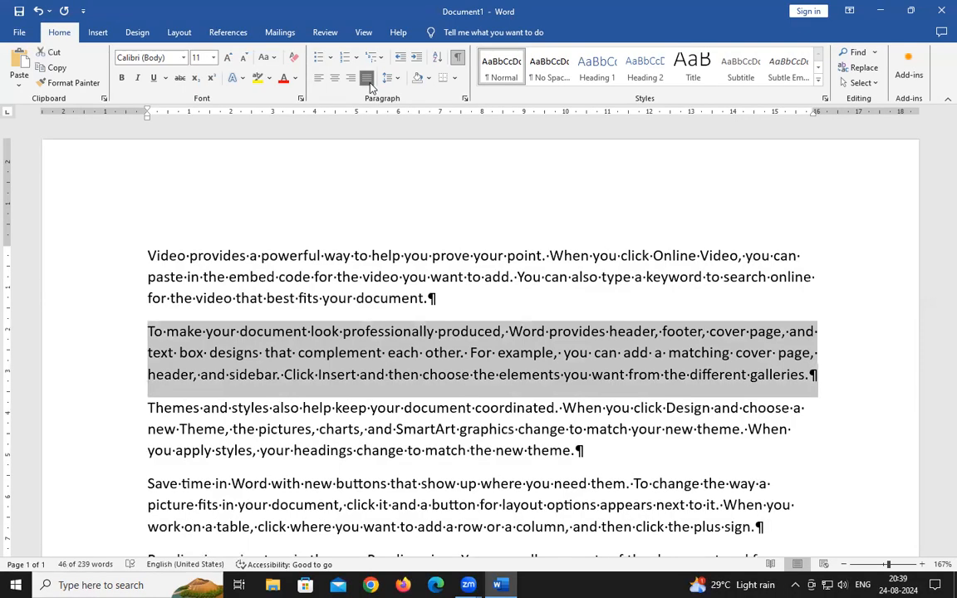
Center the third paragraph, which starts with "Themes and styles", and select it
click(397, 426)
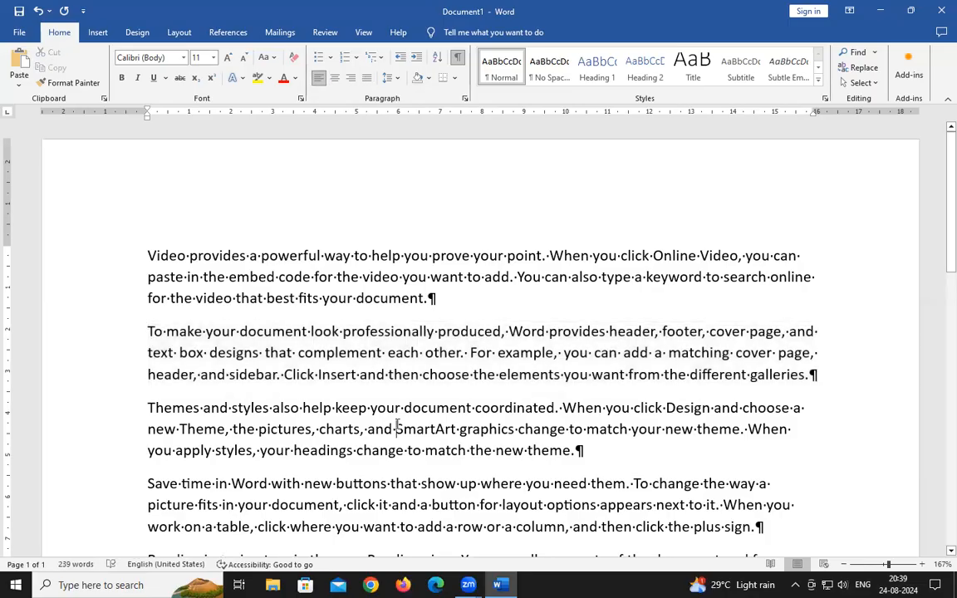
click(335, 80)
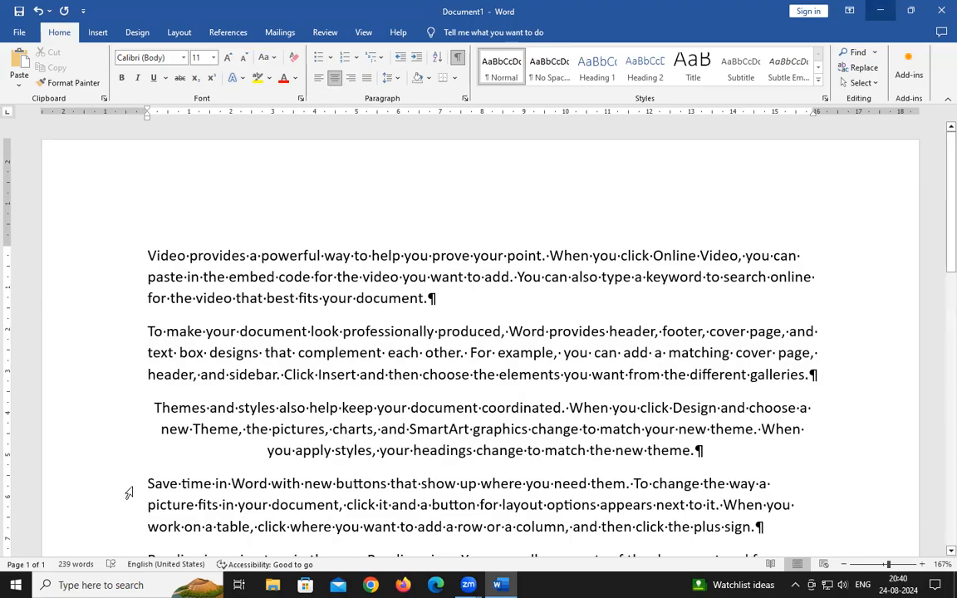
double_click(90, 448)
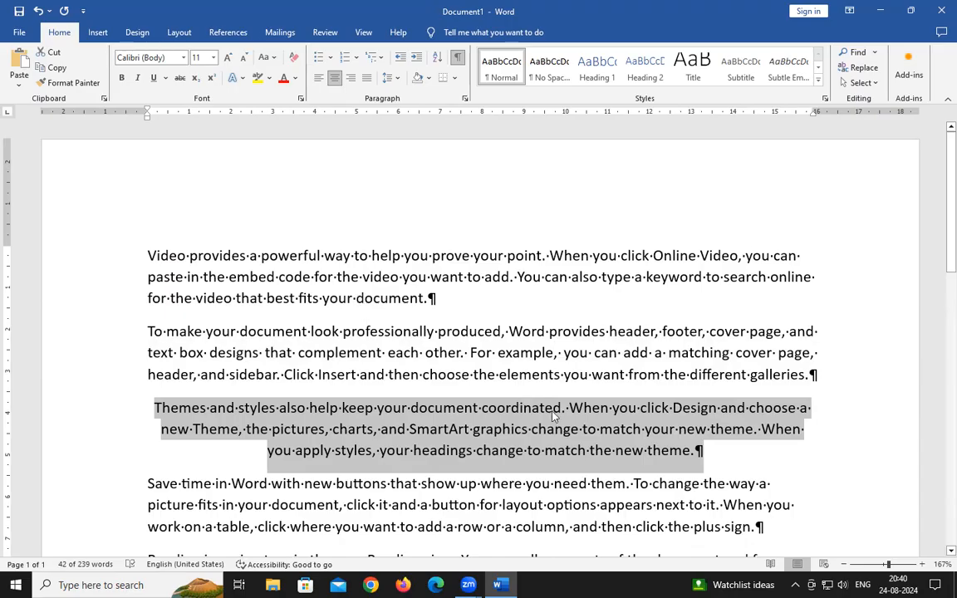
Right-align the fourth paragraph, starting with "Save time in Word", and compare its alignment with the paragraphs above
scroll(434, 335, down, 2)
click(404, 380)
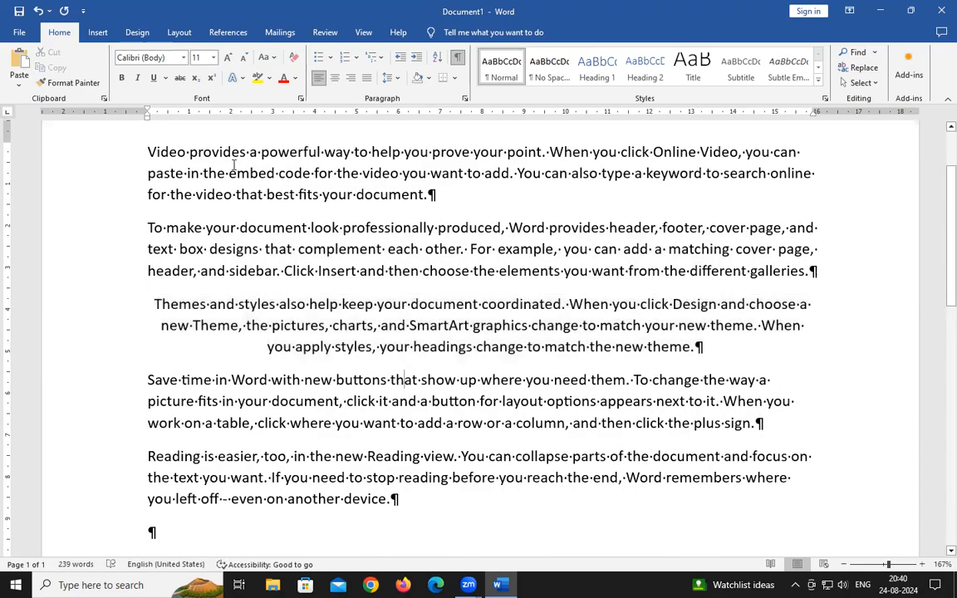
click(352, 80)
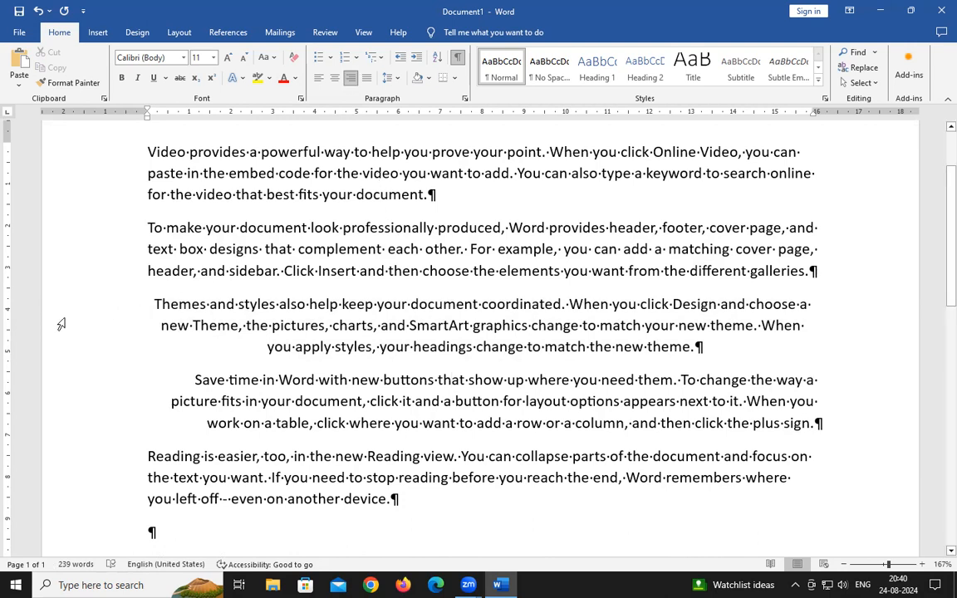
drag(53, 381, 53, 419)
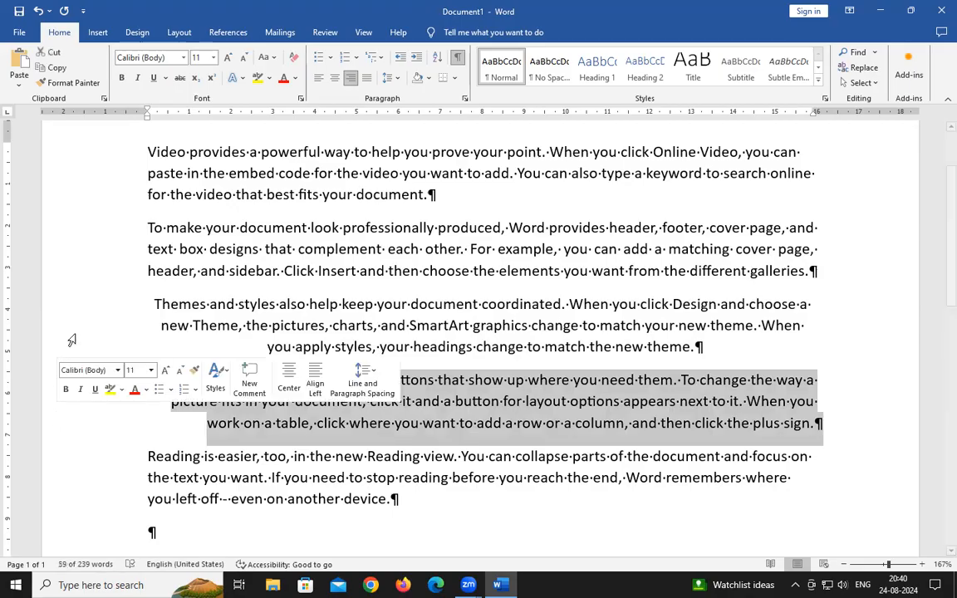
click(86, 287)
scroll(101, 321, up, 3)
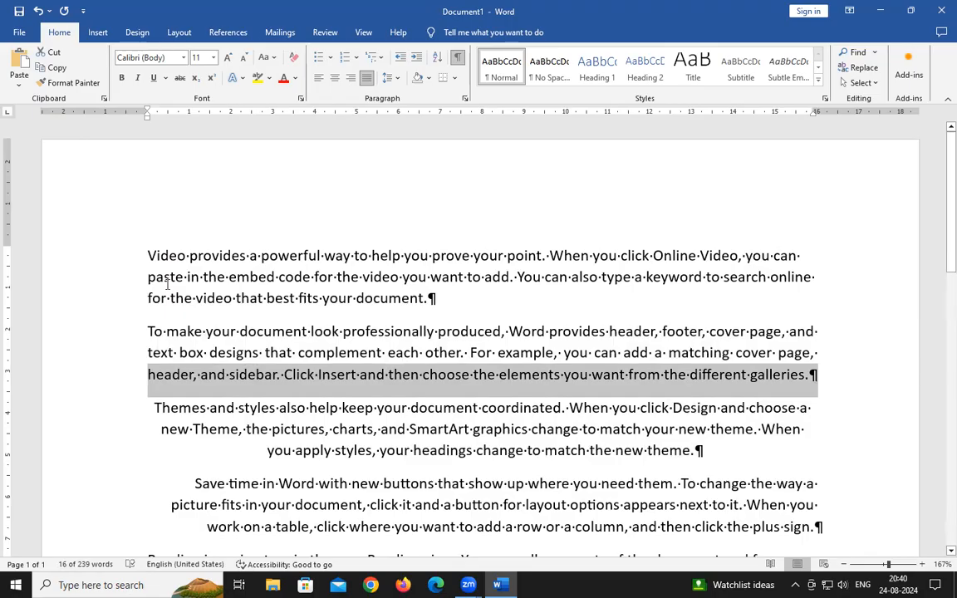
Undo the alignment changes made to the second, third and fourth paragraphs
key(ctrl+z)
key(ctrl+z)
key(ctrl+z)
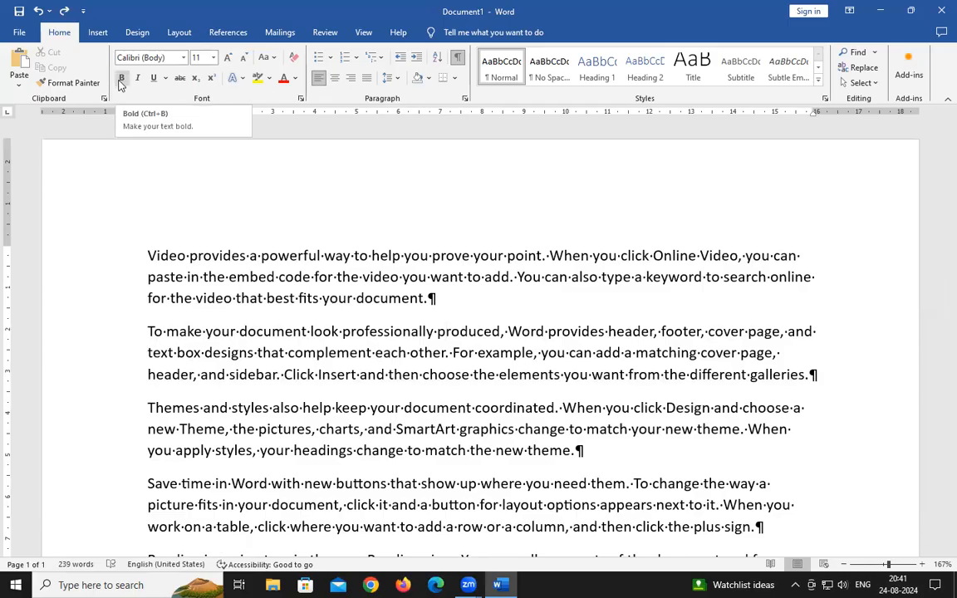
Make the words "powerful" and "prove" bold in the first sentence of the first paragraph
double_click(291, 256)
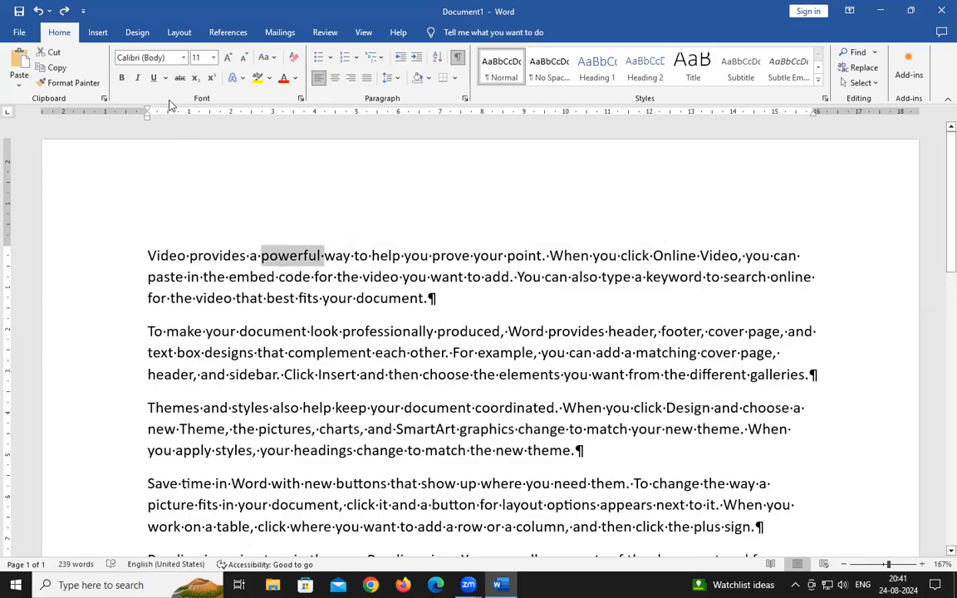
click(121, 77)
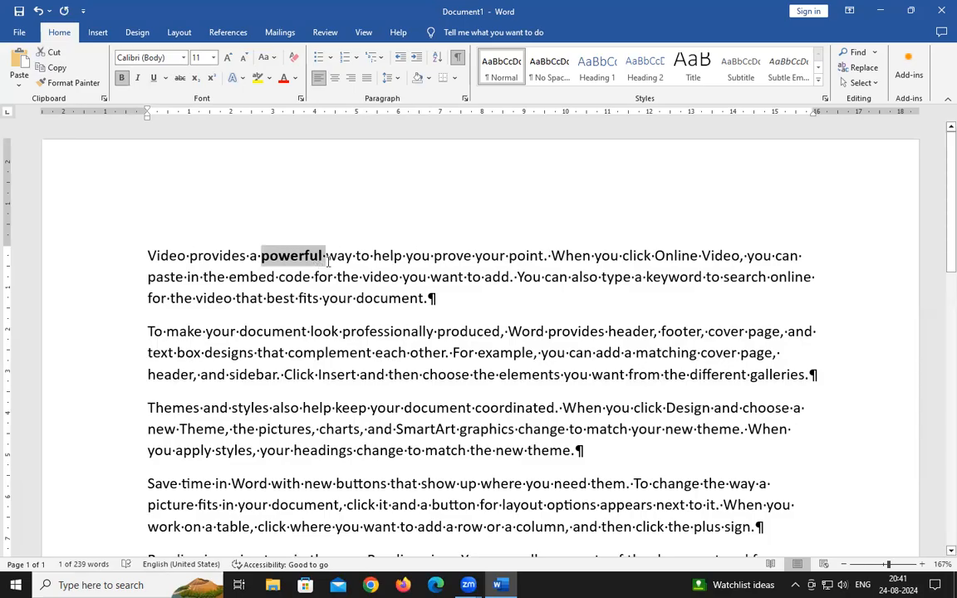
double_click(450, 256)
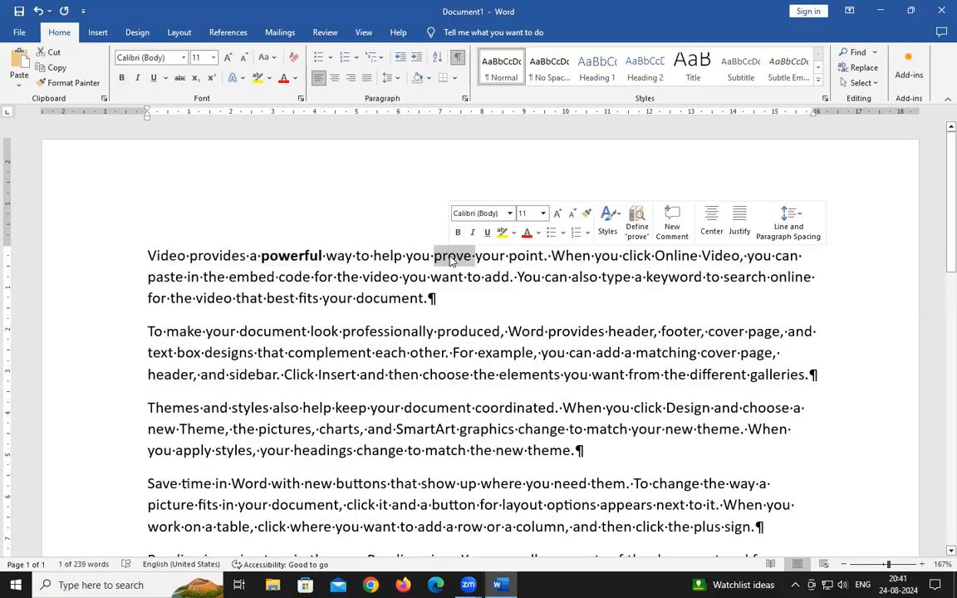
click(412, 257)
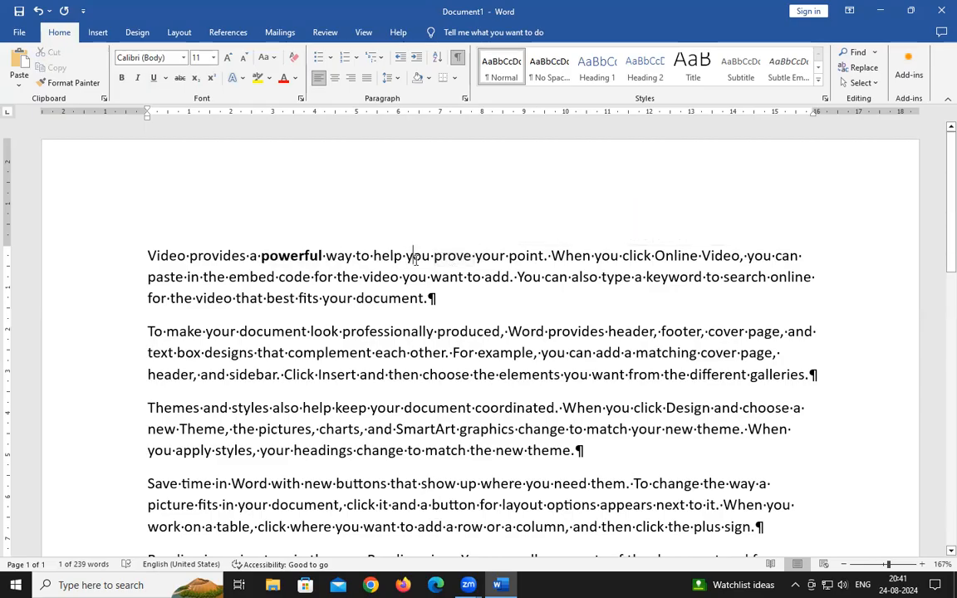
double_click(416, 258)
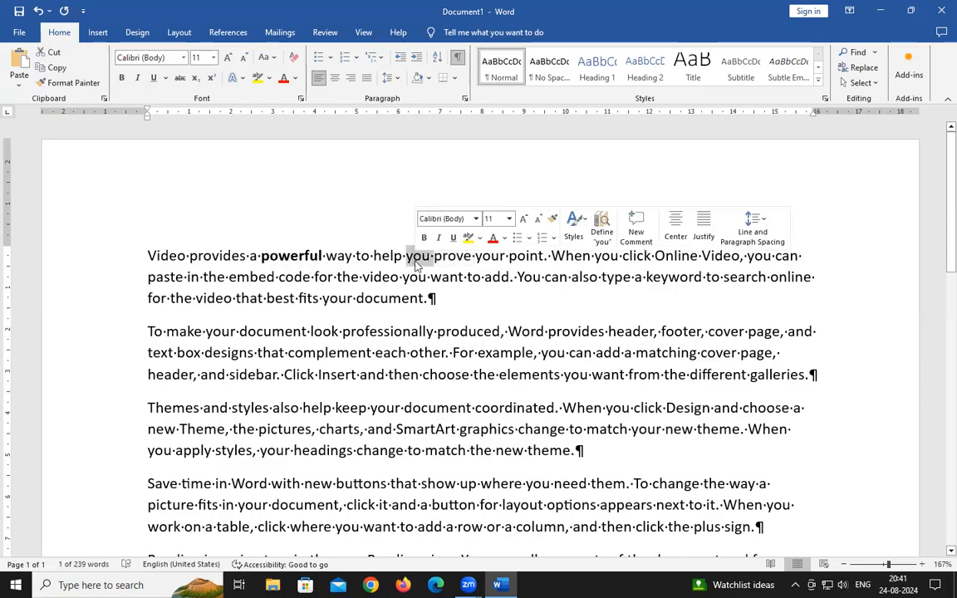
double_click(452, 257)
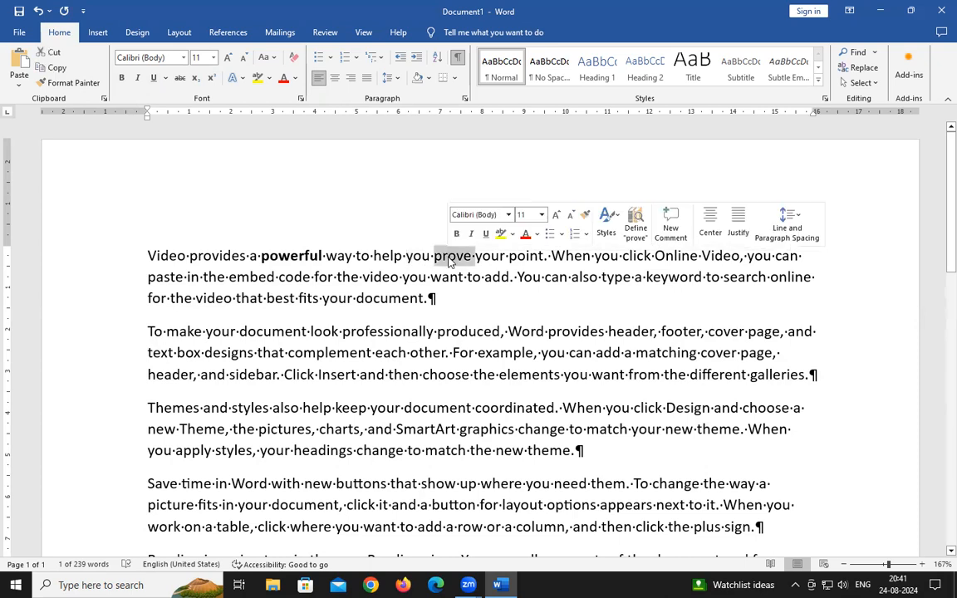
double_click(487, 258)
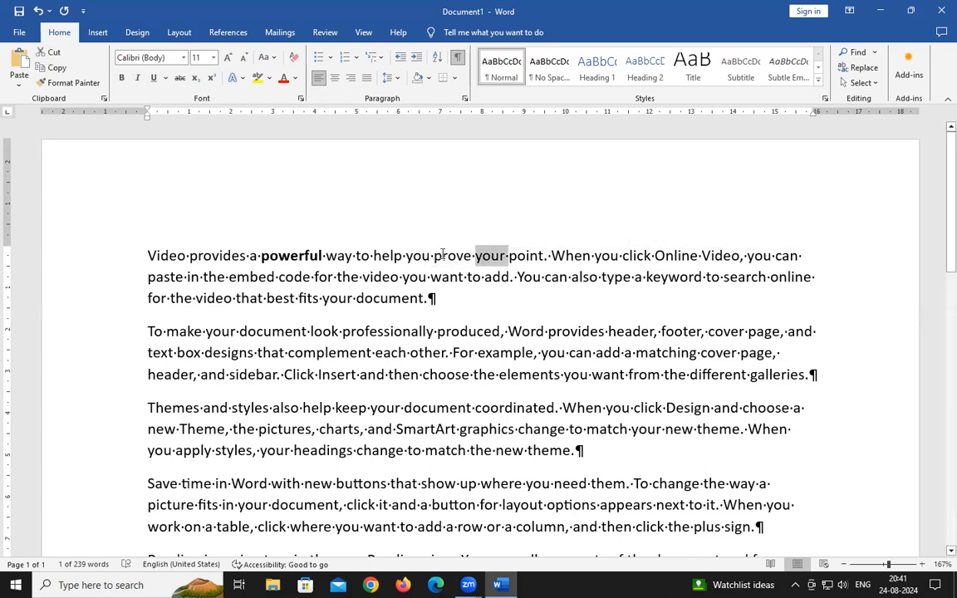
double_click(447, 256)
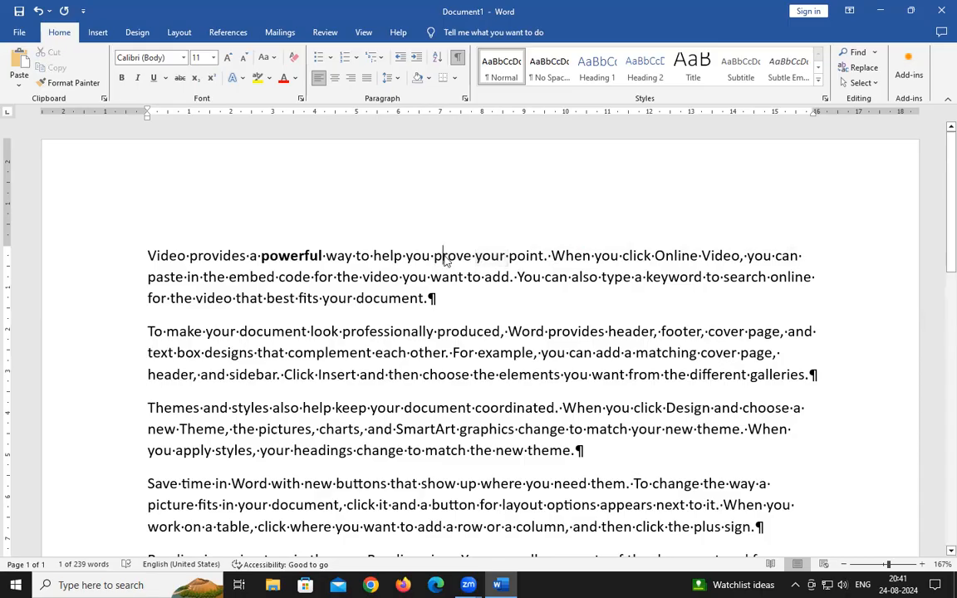
click(122, 78)
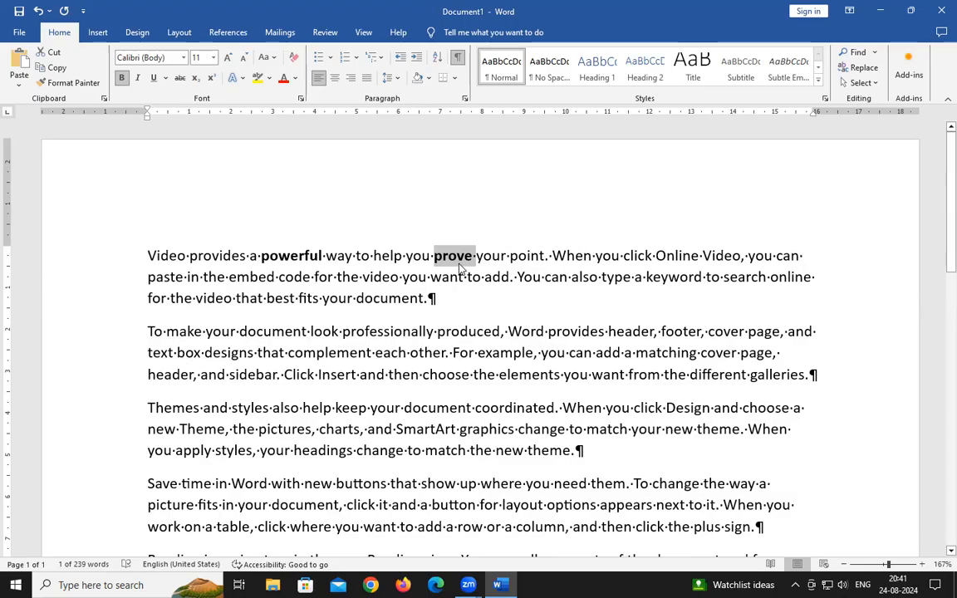
Apply italic, underline and strikethrough formatting to the word "prove" in the first paragraph
click(139, 79)
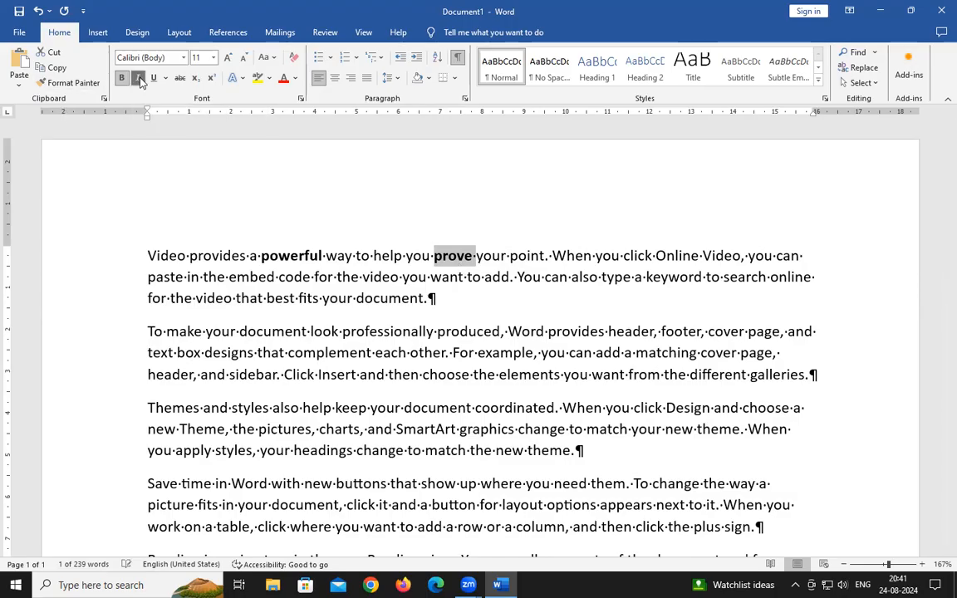
click(152, 79)
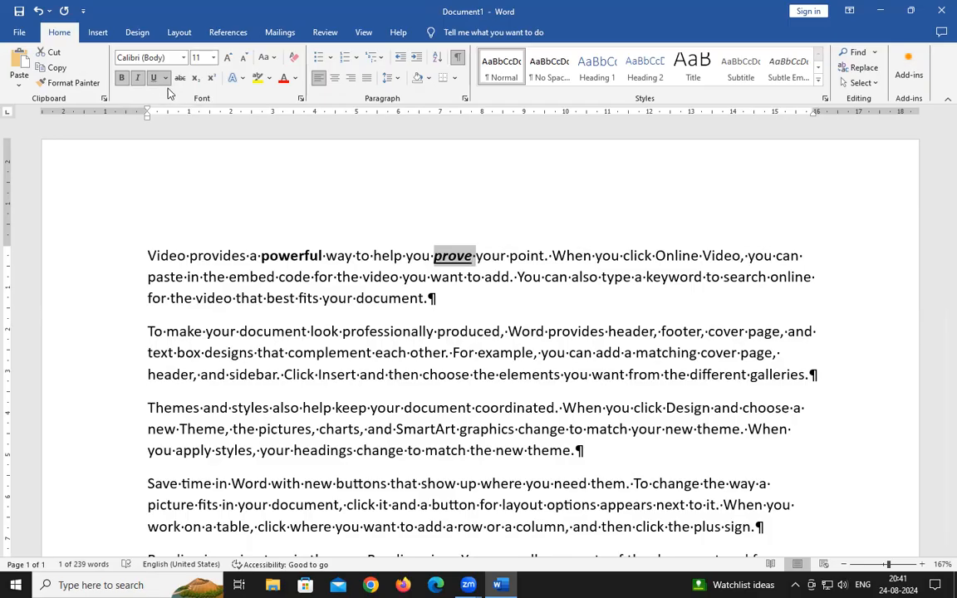
click(179, 78)
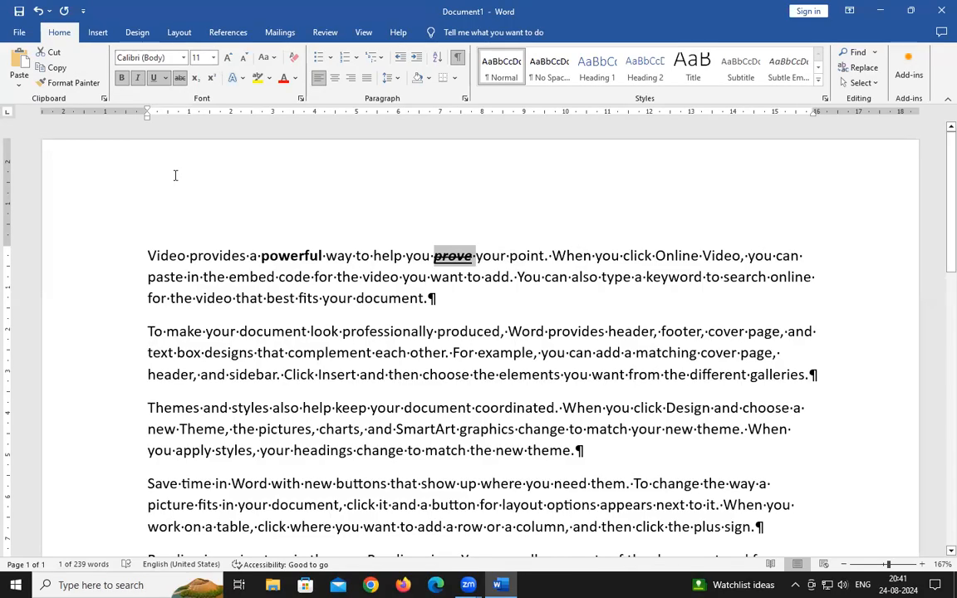
Change the underline of "prove" to a double line and choose a text highlight color for the word
click(166, 78)
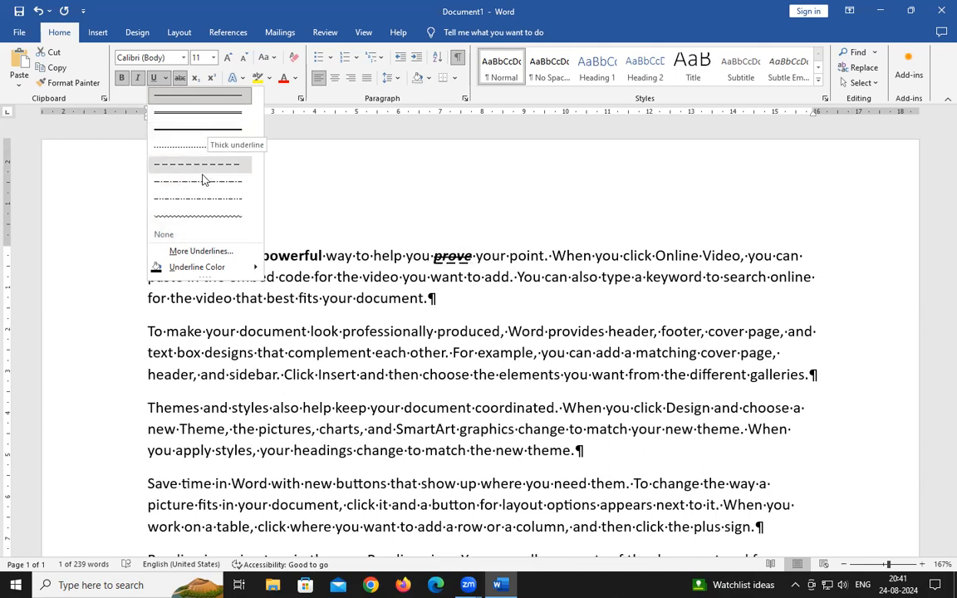
mouse_move(218, 269)
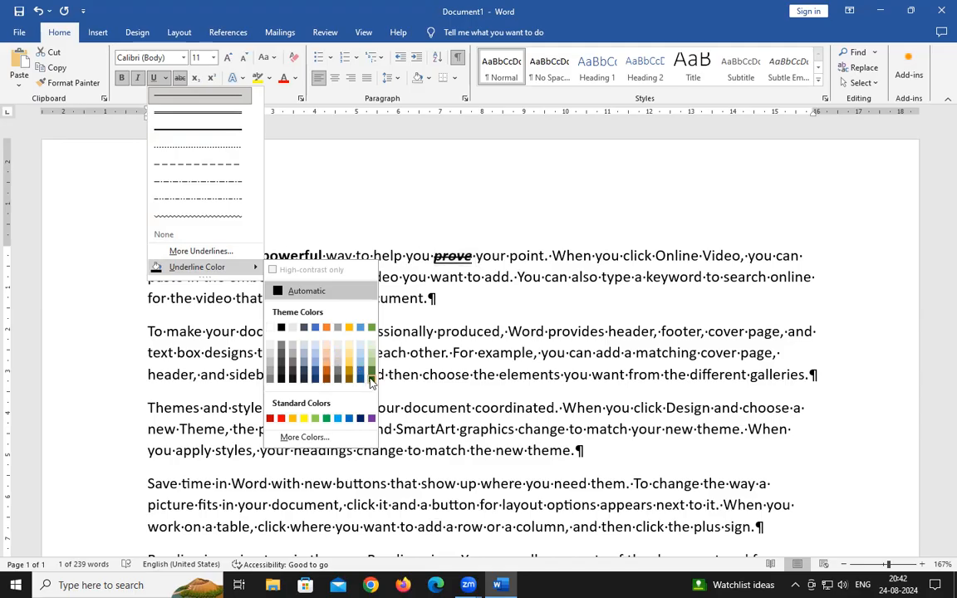
click(197, 118)
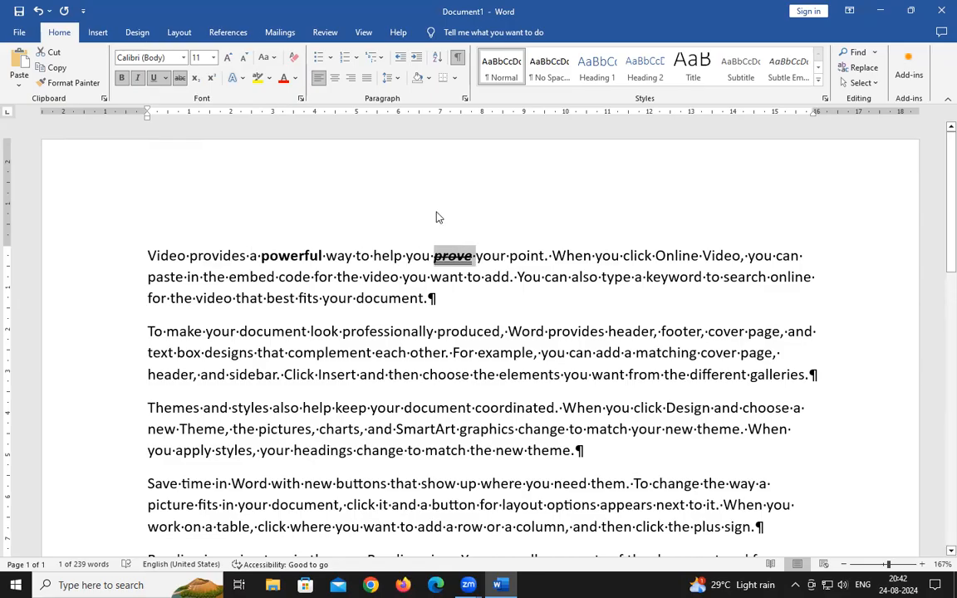
click(268, 78)
click(282, 119)
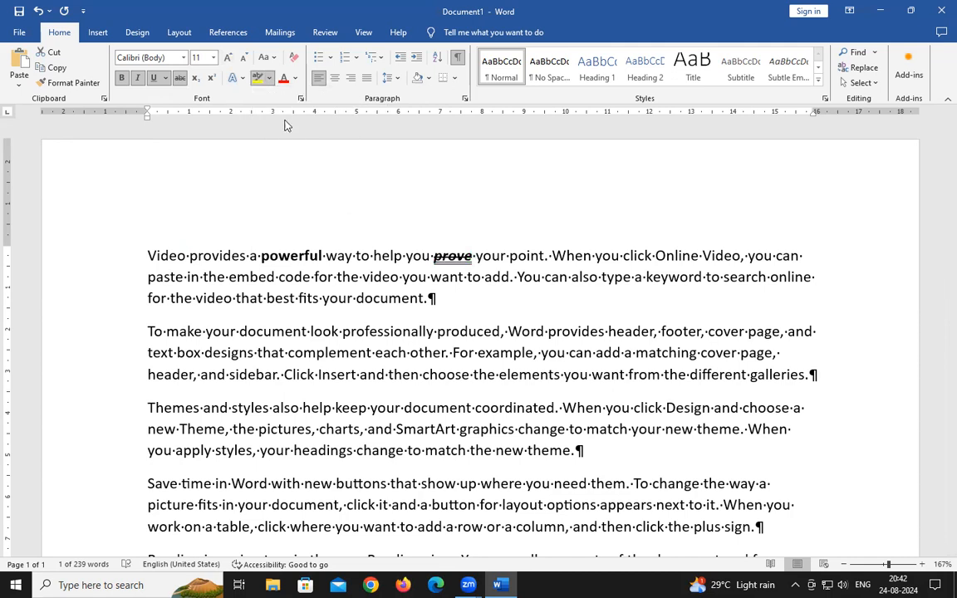
Set the font color of "prove" to the blue theme color and enlarge the word to 18 points
click(295, 79)
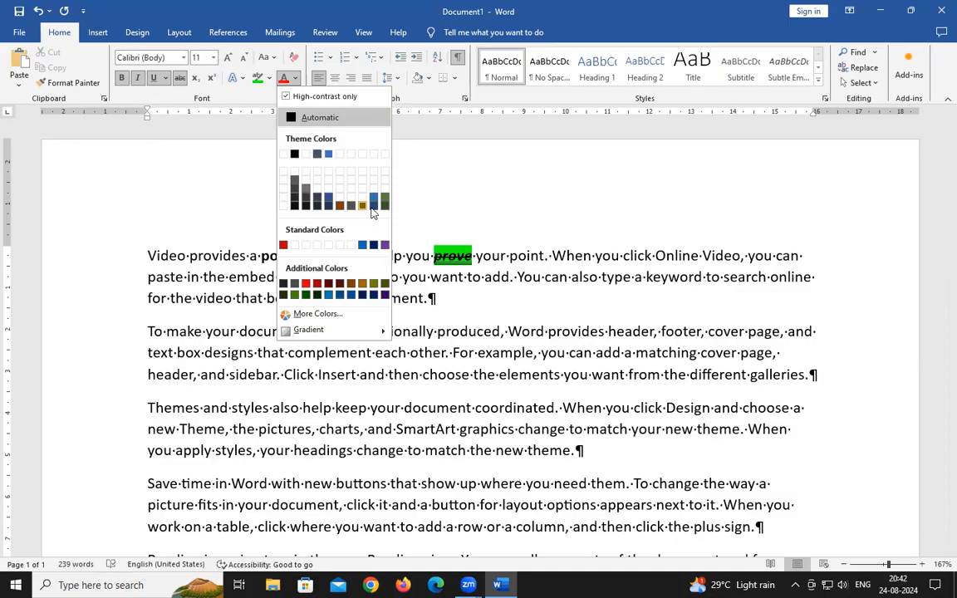
click(327, 154)
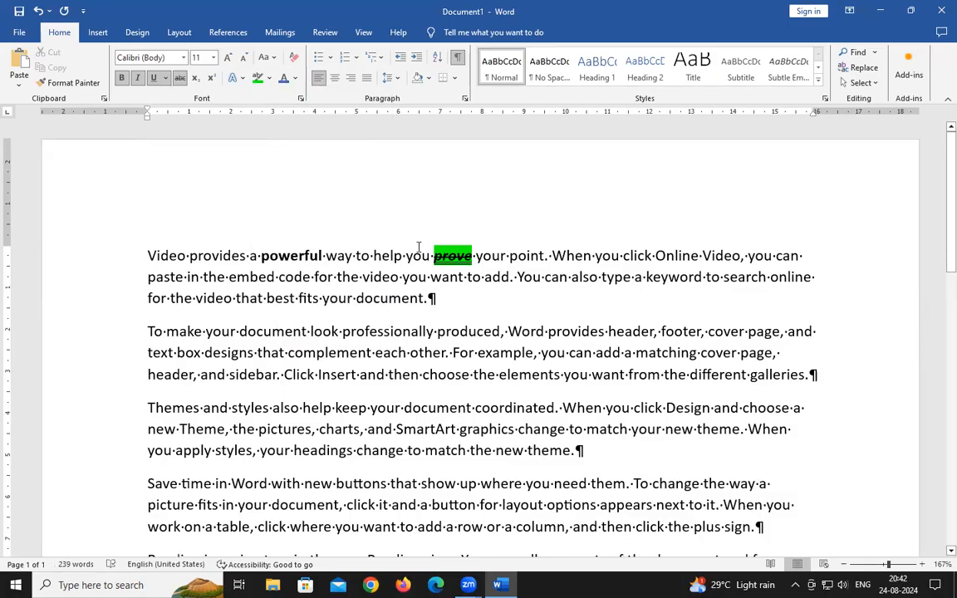
double_click(449, 255)
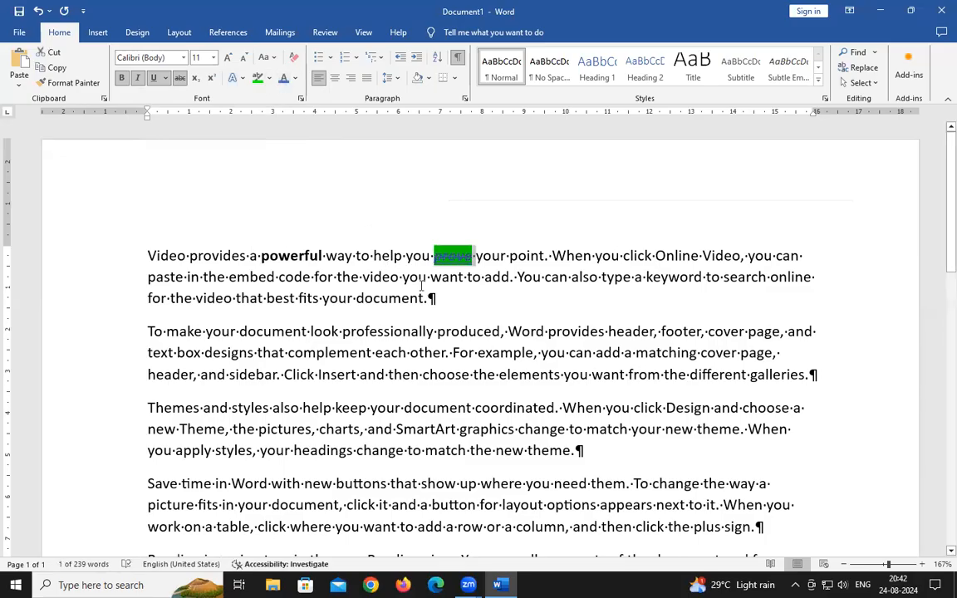
click(228, 58)
click(228, 59)
click(228, 58)
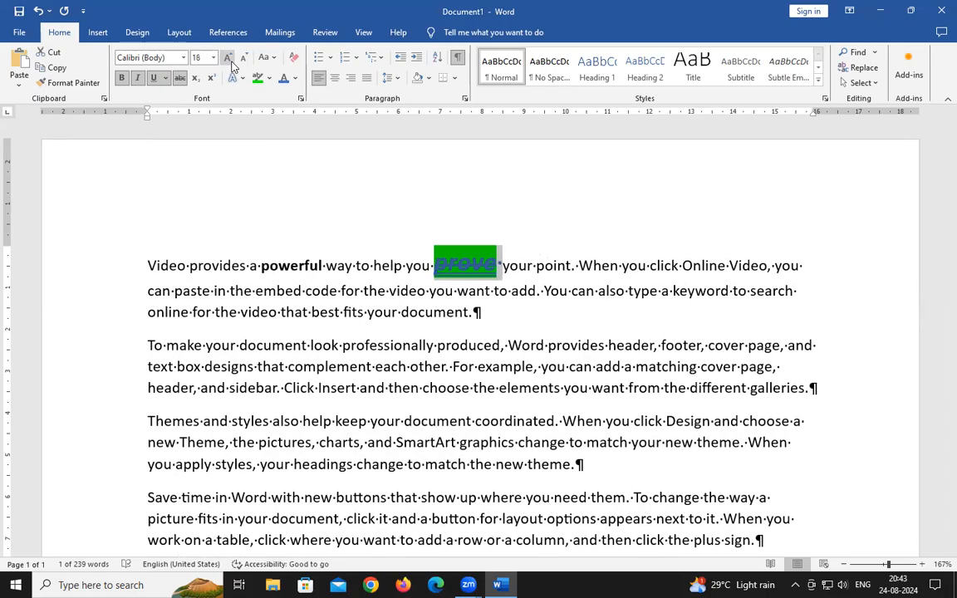
Enlarge the word "provides" in the first sentence of the first paragraph to 18 points
double_click(216, 265)
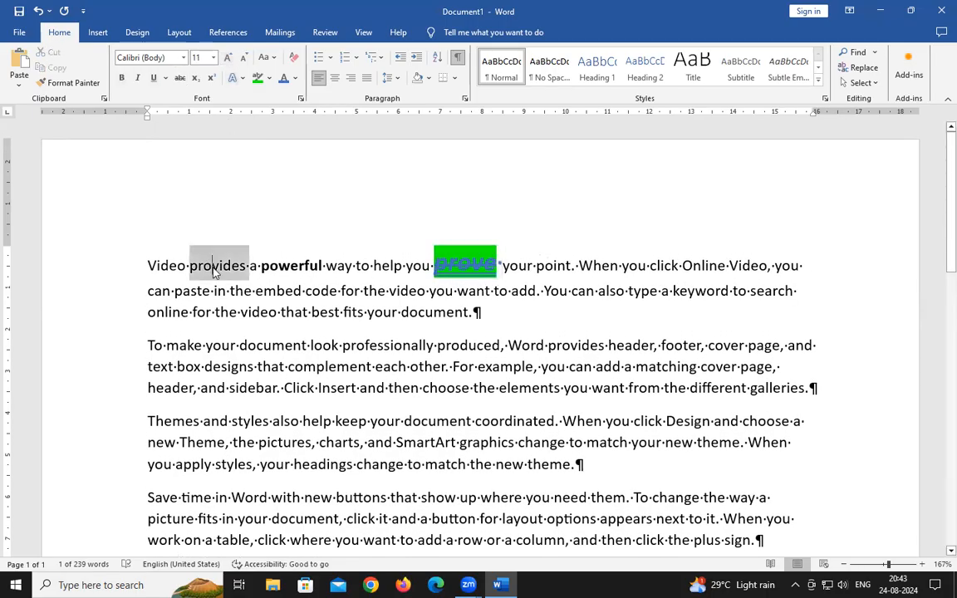
click(228, 58)
click(227, 58)
click(228, 58)
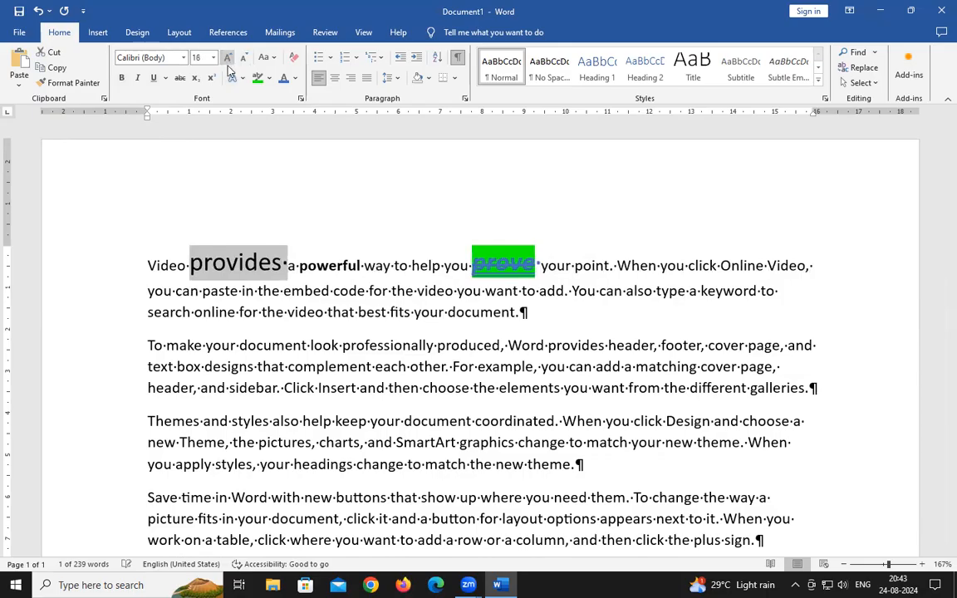
Shrink and enlarge the word "provides" in single size increments, finishing at 12 points
click(244, 58)
click(243, 58)
click(244, 58)
click(244, 58)
click(227, 58)
click(228, 57)
click(227, 57)
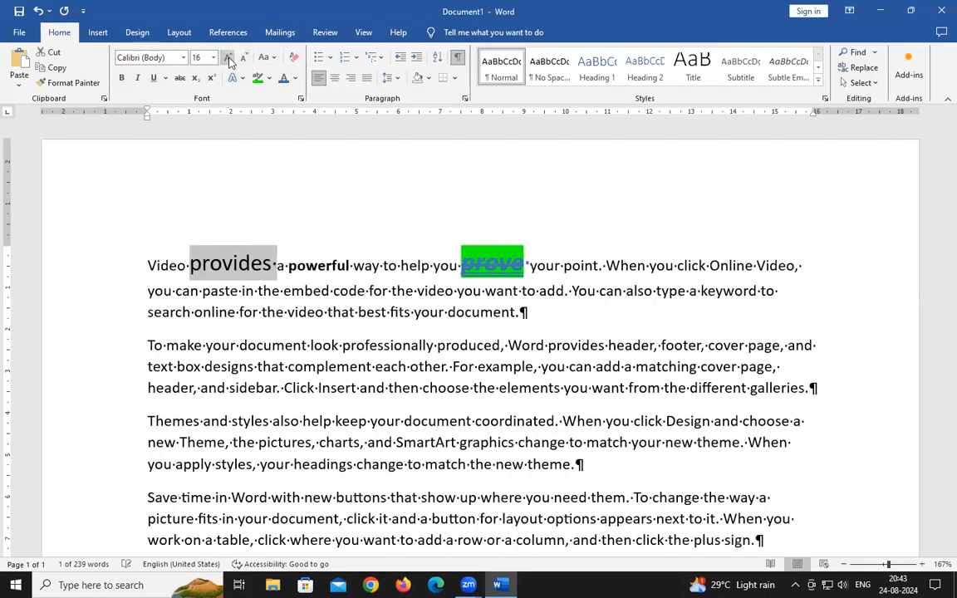
click(244, 58)
click(244, 58)
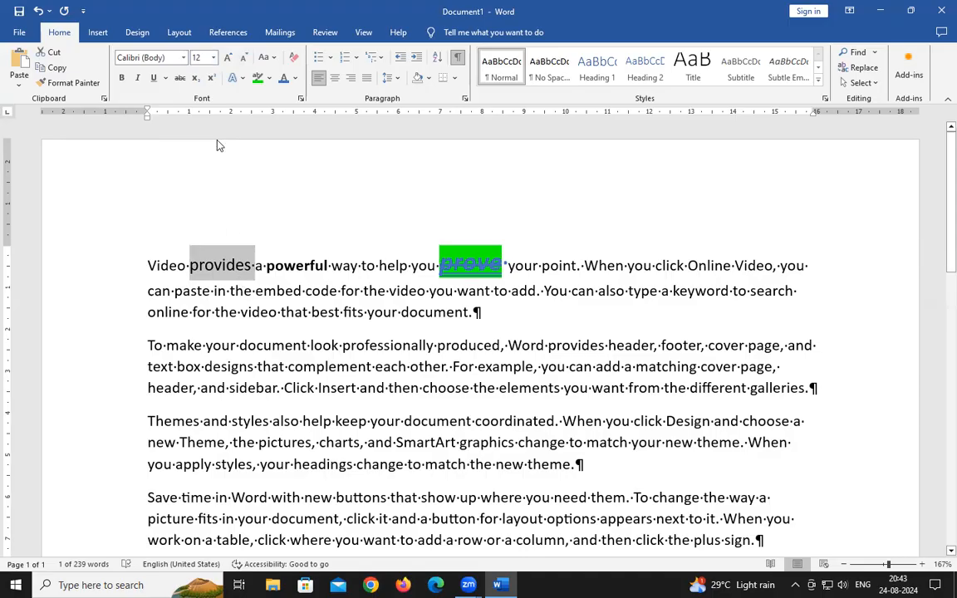
Set the font size of "provides" to 20 points and finally to 24 points
click(213, 57)
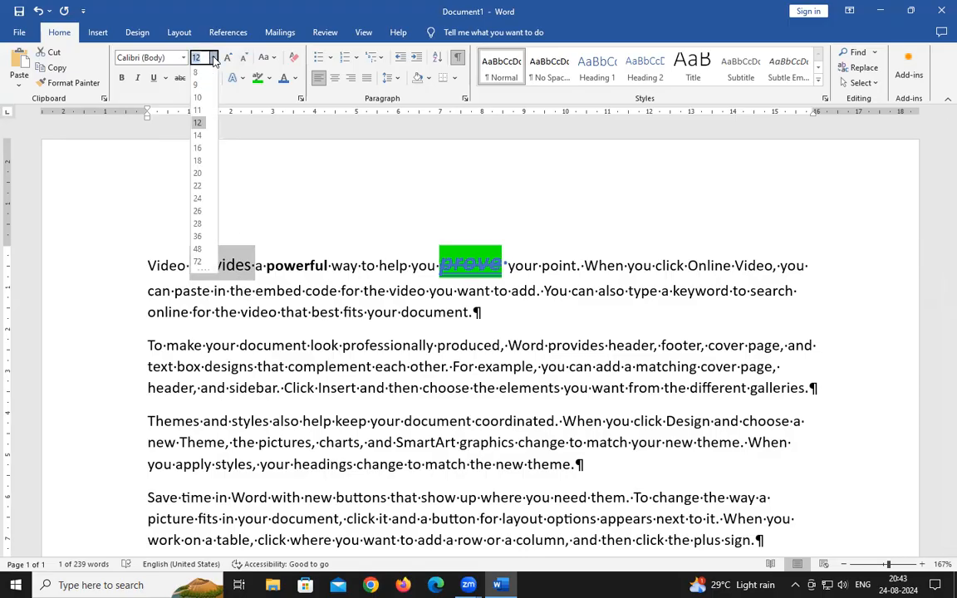
click(198, 173)
click(212, 58)
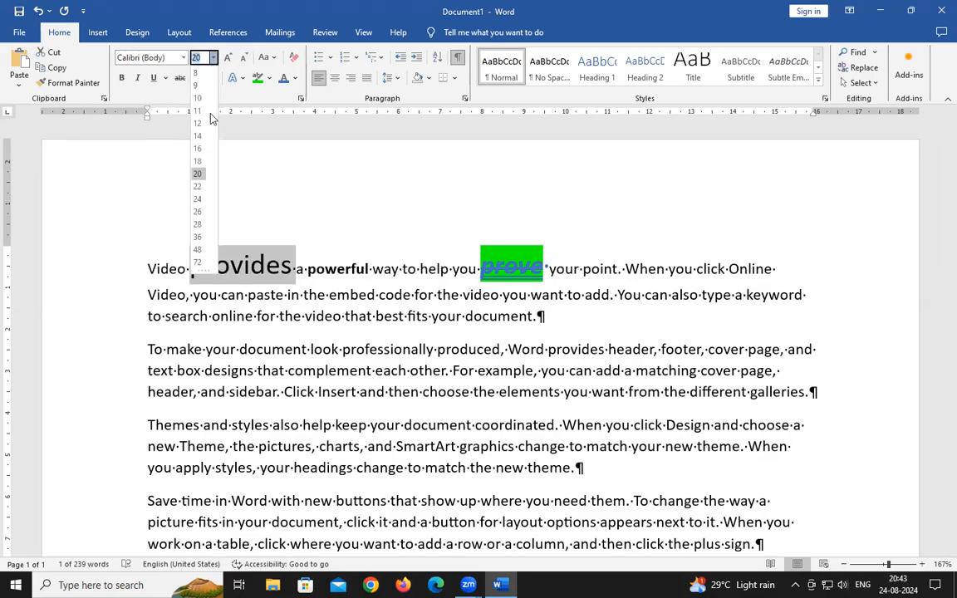
click(202, 194)
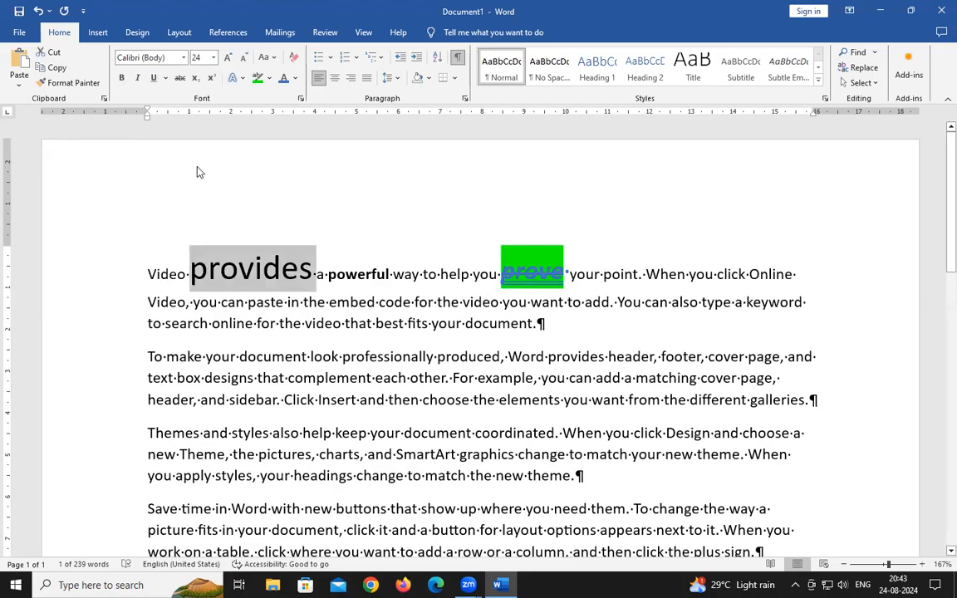
Change the font of the word "provides" to Times New Roman
click(183, 59)
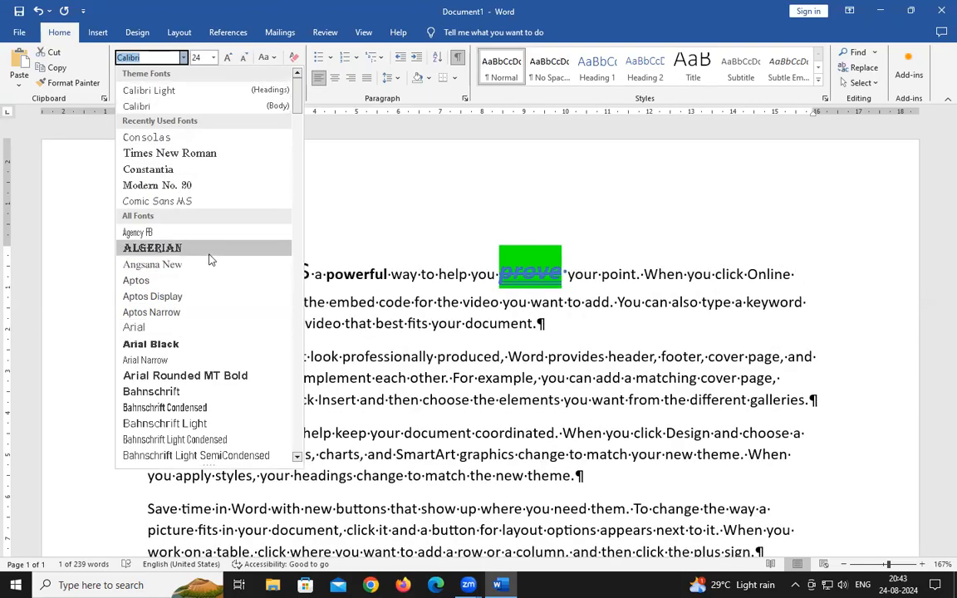
scroll(209, 299, down, 3)
scroll(209, 301, up, 3)
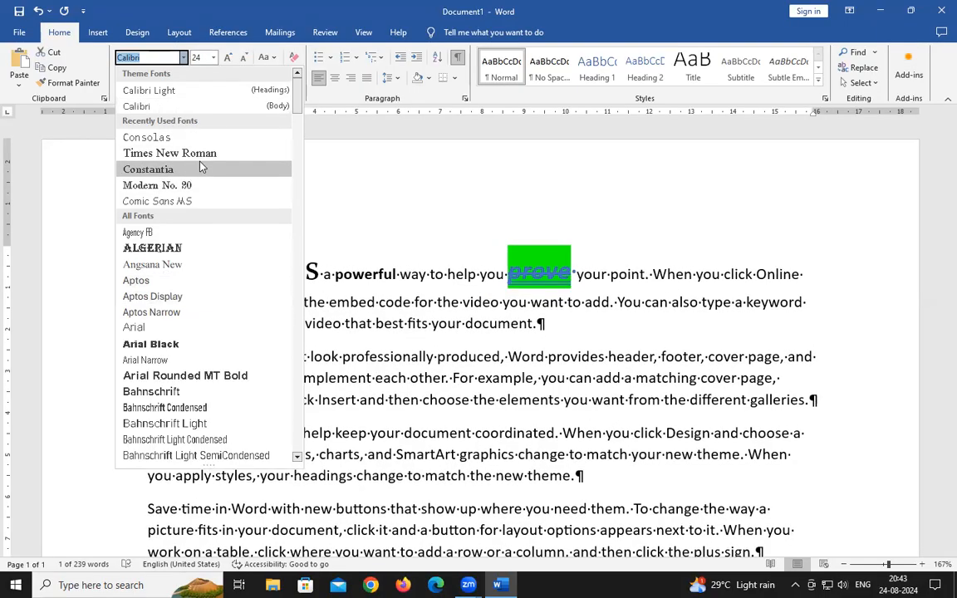
click(206, 162)
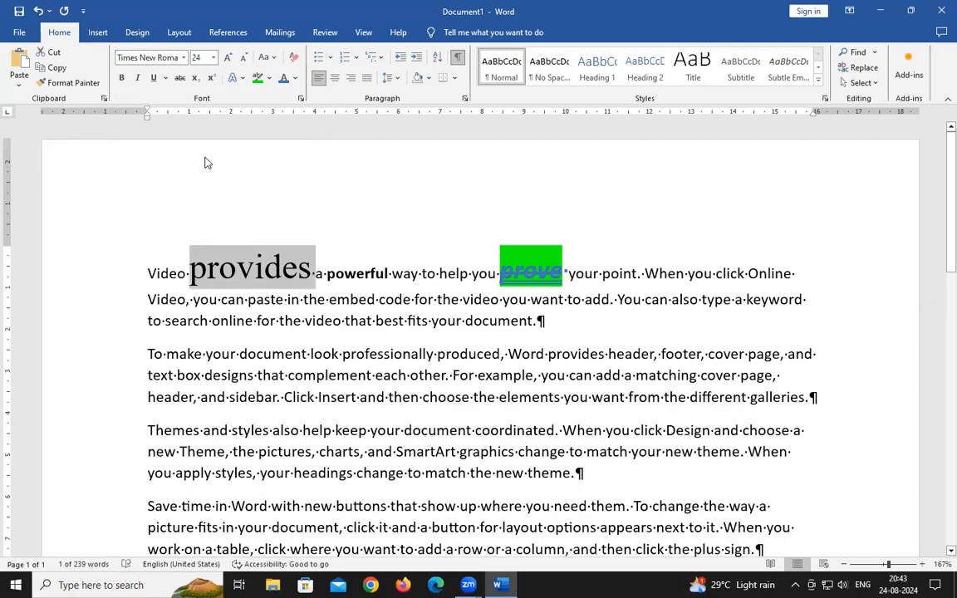
Preview other fonts on "provides" and reapply Times New Roman
click(184, 57)
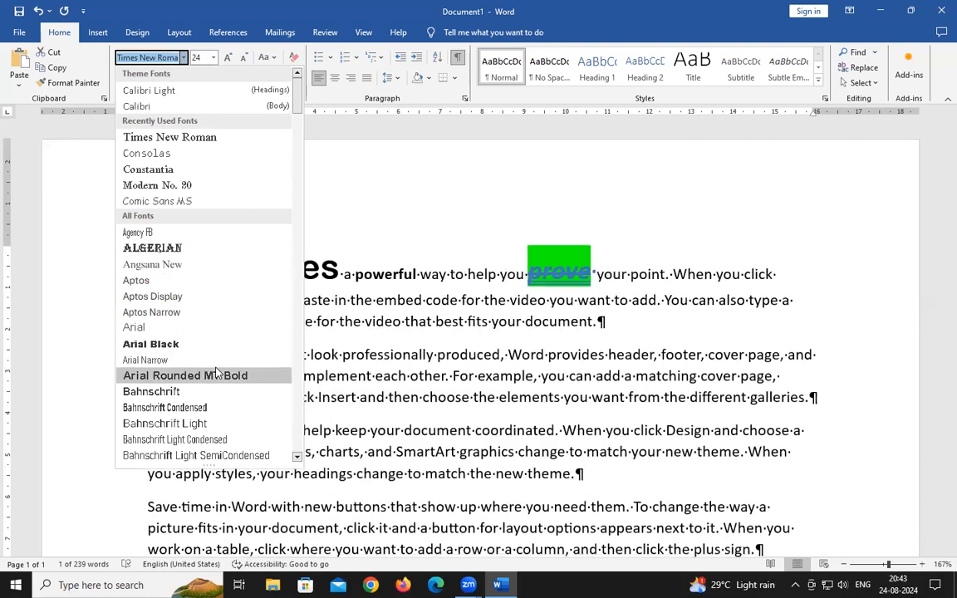
scroll(211, 261, down, 14)
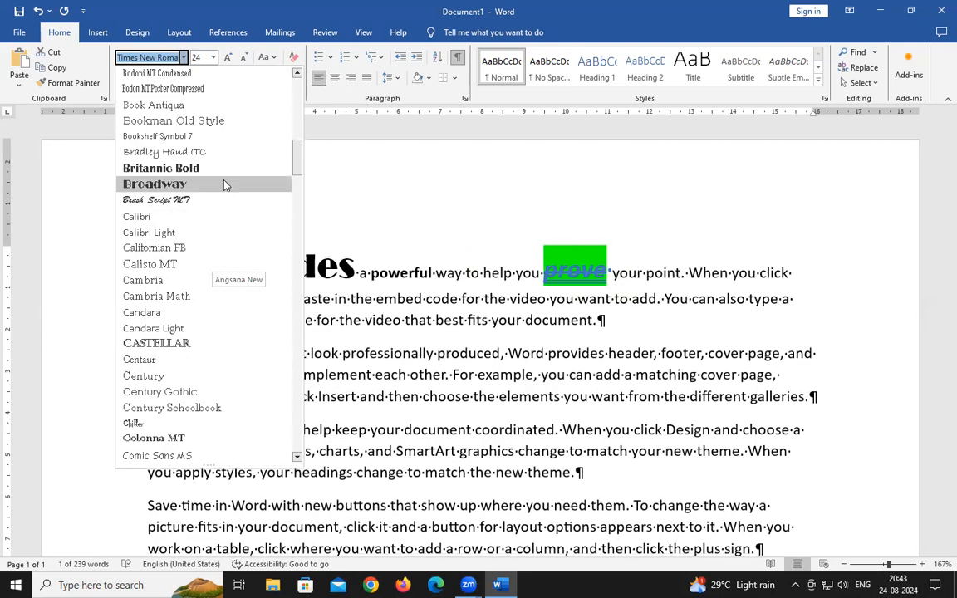
scroll(223, 184, up, 15)
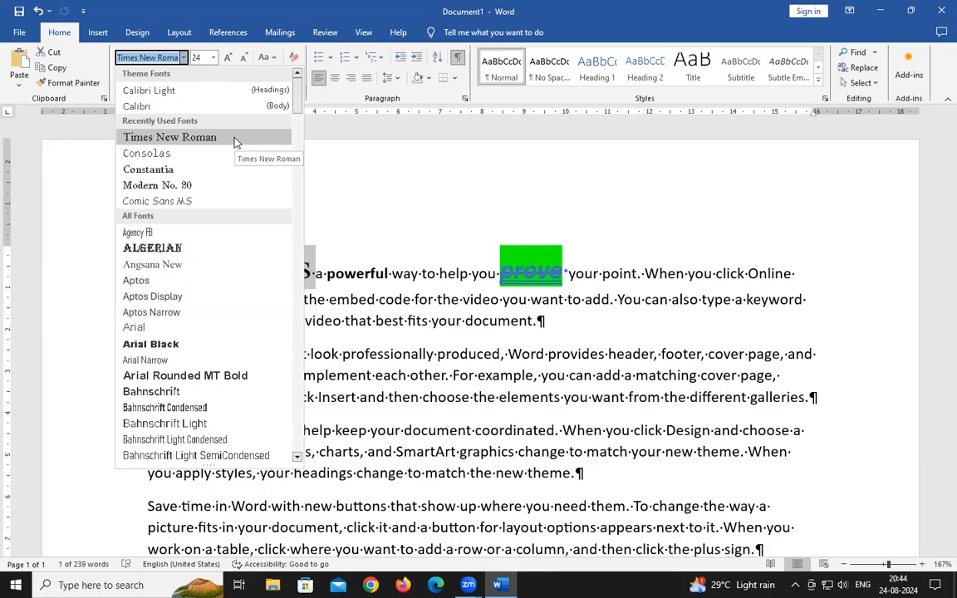
click(234, 138)
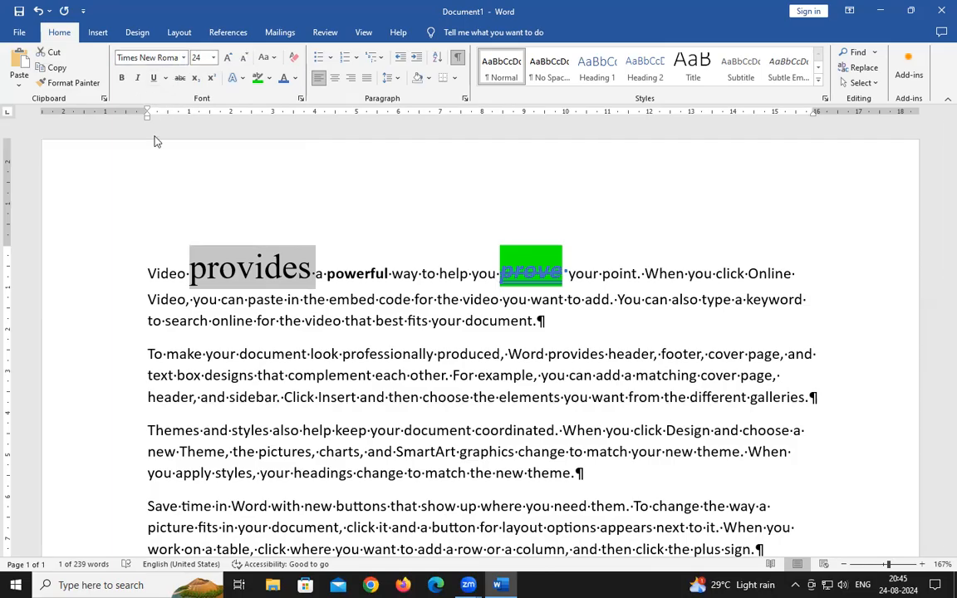
Add three empty paragraphs below the sample text and place the cursor in the second empty line
scroll(271, 361, down, 5)
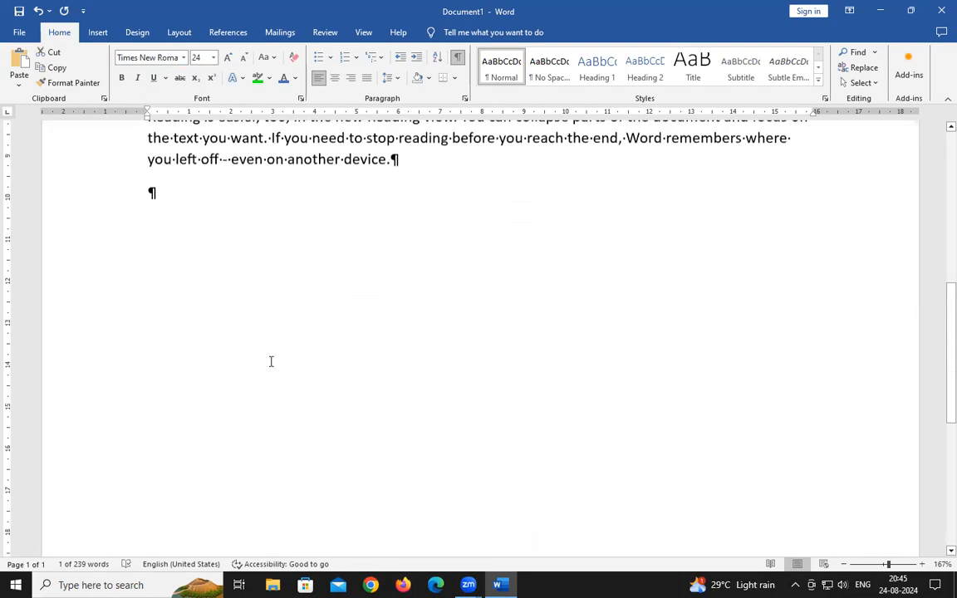
click(270, 362)
key(Return)
key(Return)
key(Return)
key(Up)
key(Up)
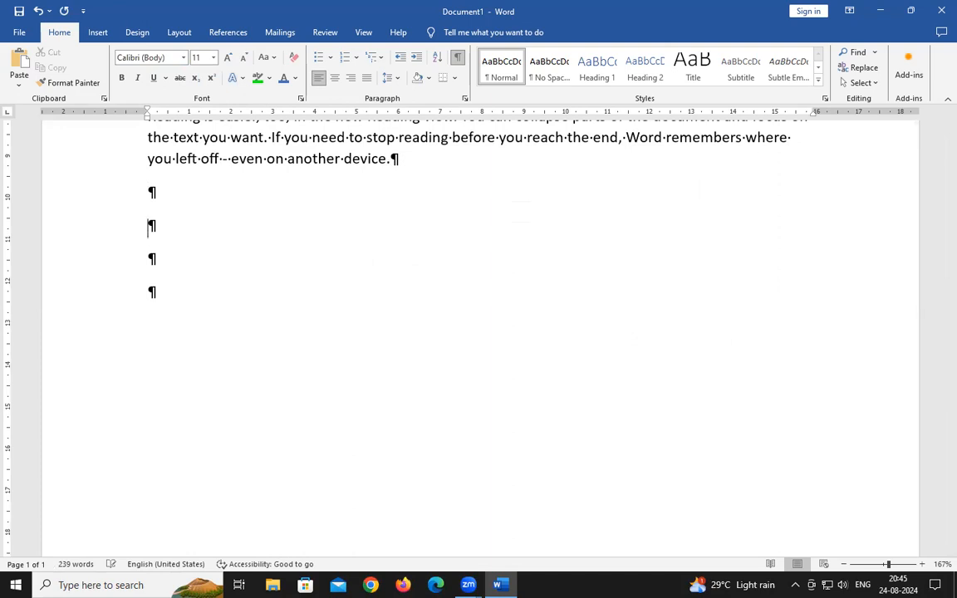
Enter "MS Word:" and "Home Tab:" on separate lines below the sample text
text(MS Word:)
key(Return)
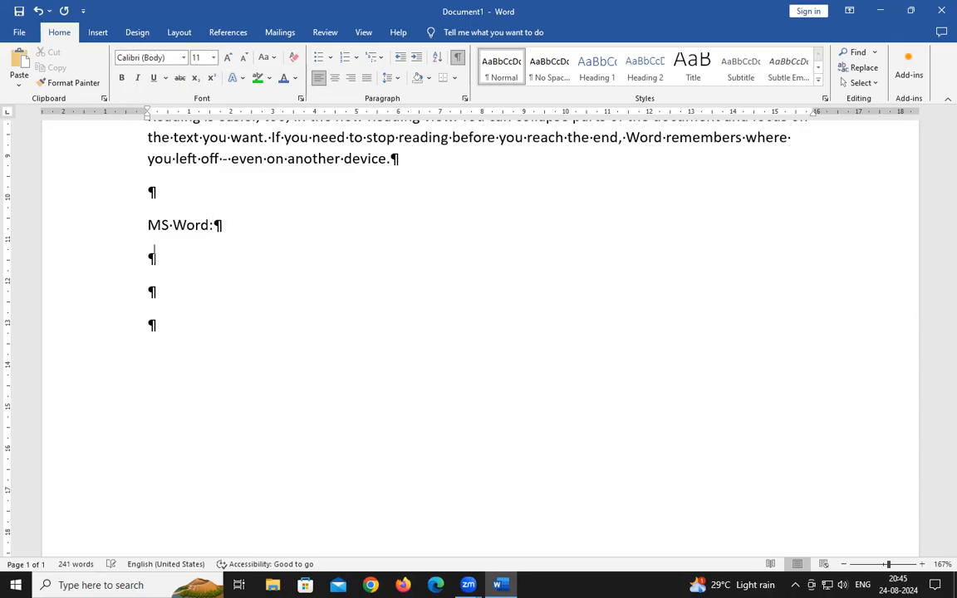
text(Home Tab)
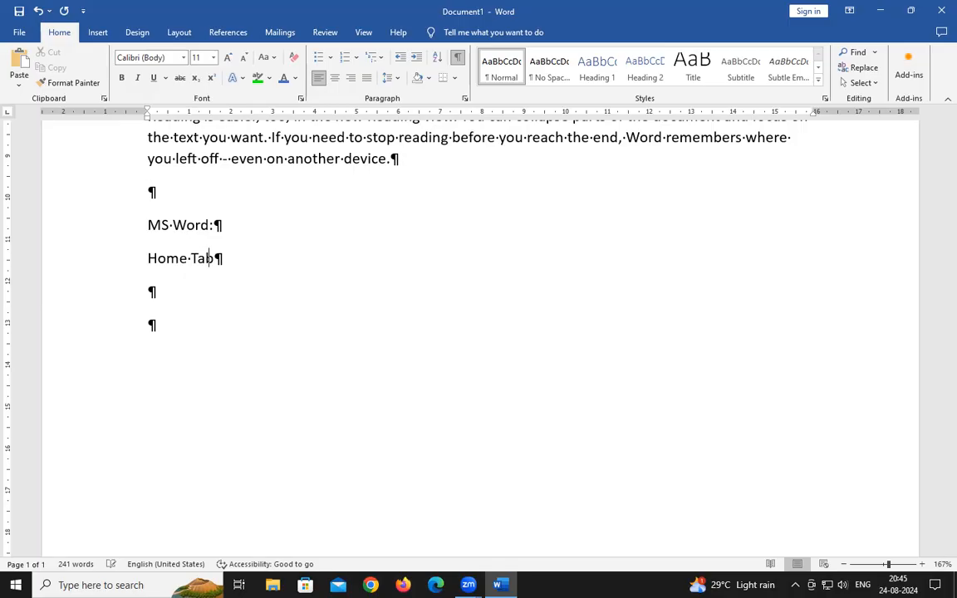
text(:)
key(Return)
Start a numbered list below "Home Tab:" with "Font Group" as item 1
scroll(271, 344, up, 2)
scroll(247, 450, down, 1)
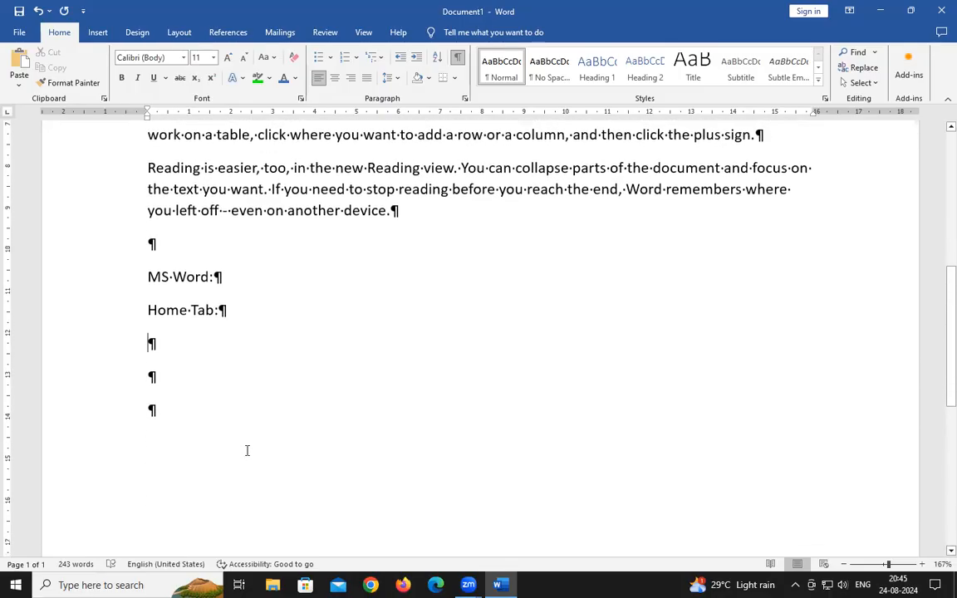
click(178, 312)
click(169, 336)
text(1.)
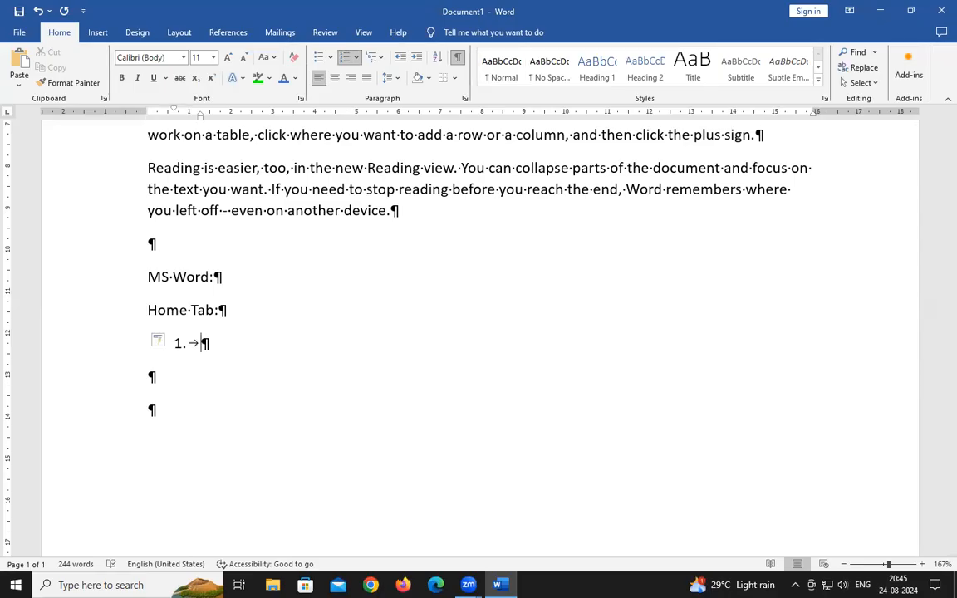
text( Font Gru)
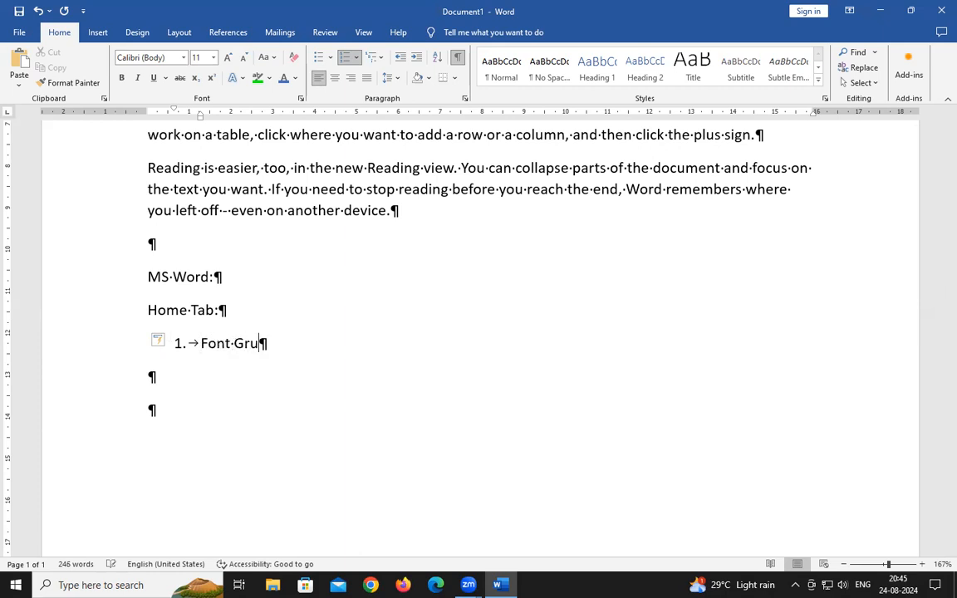
key(BackSpace)
text(oup)
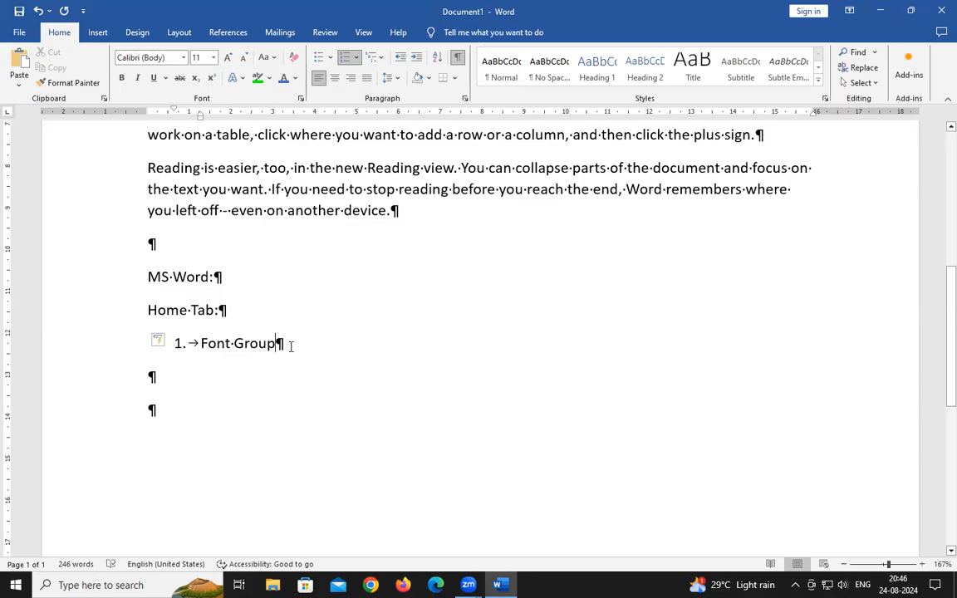
Add lettered sub-items under "Font Group" reading "Font", "Font Size: Growing, Shrinking" and "Font Style"
key(Return)
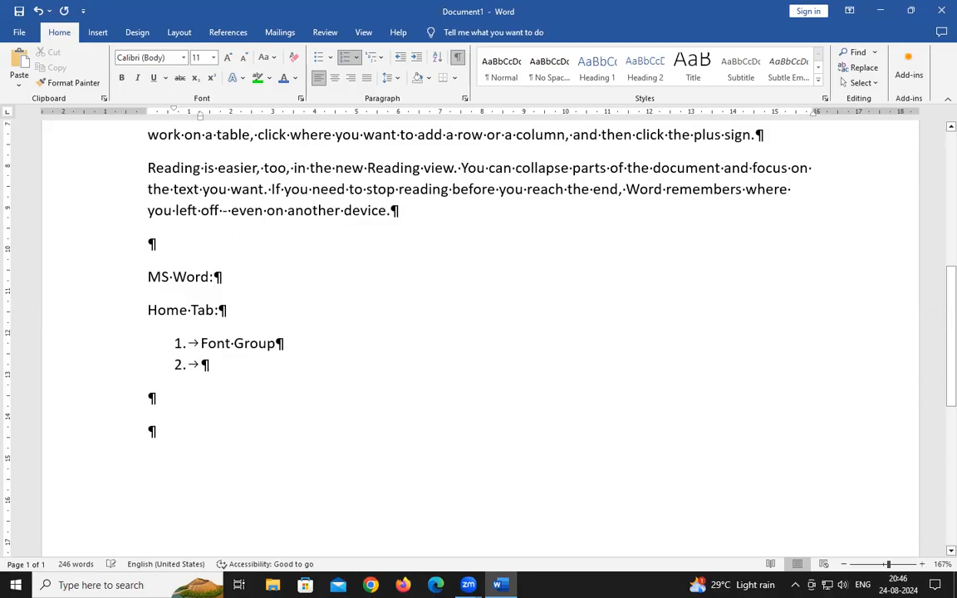
key(Tab)
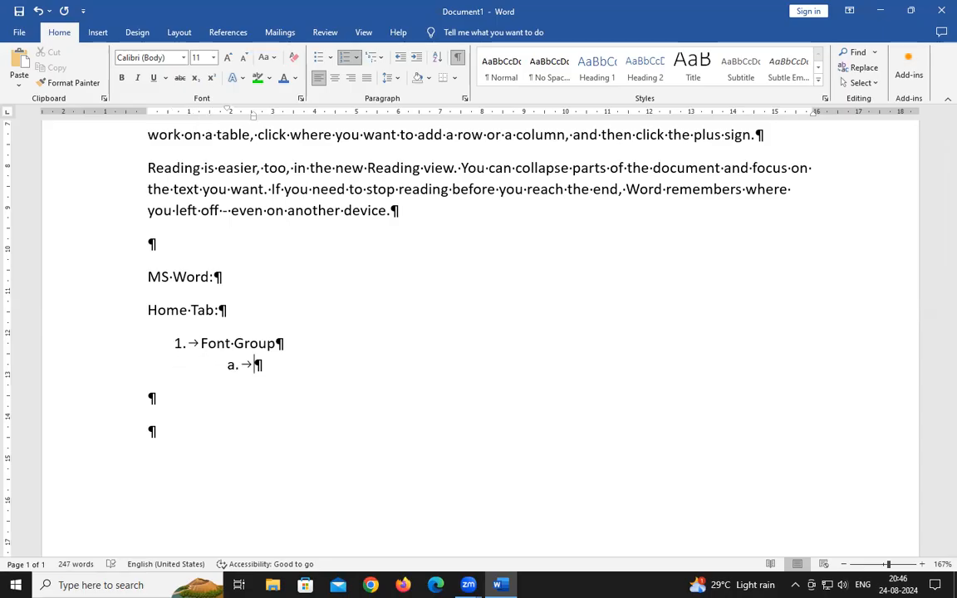
text(Font)
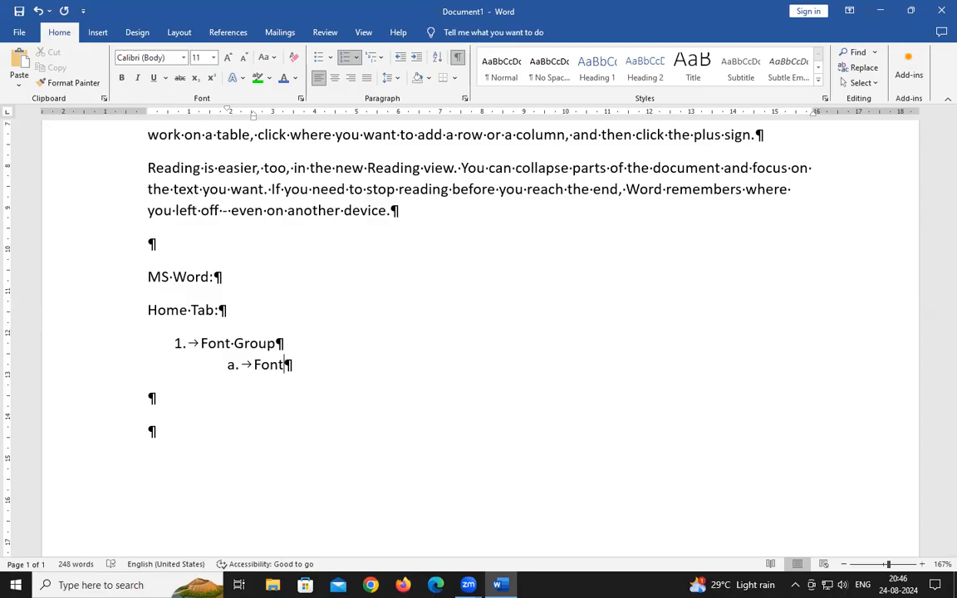
key(Return)
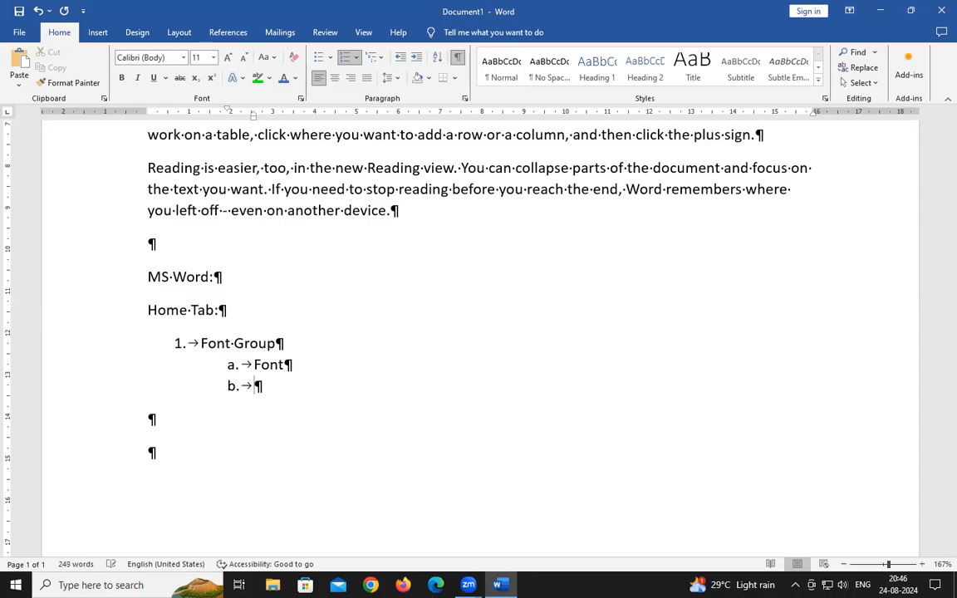
text(Font Size)
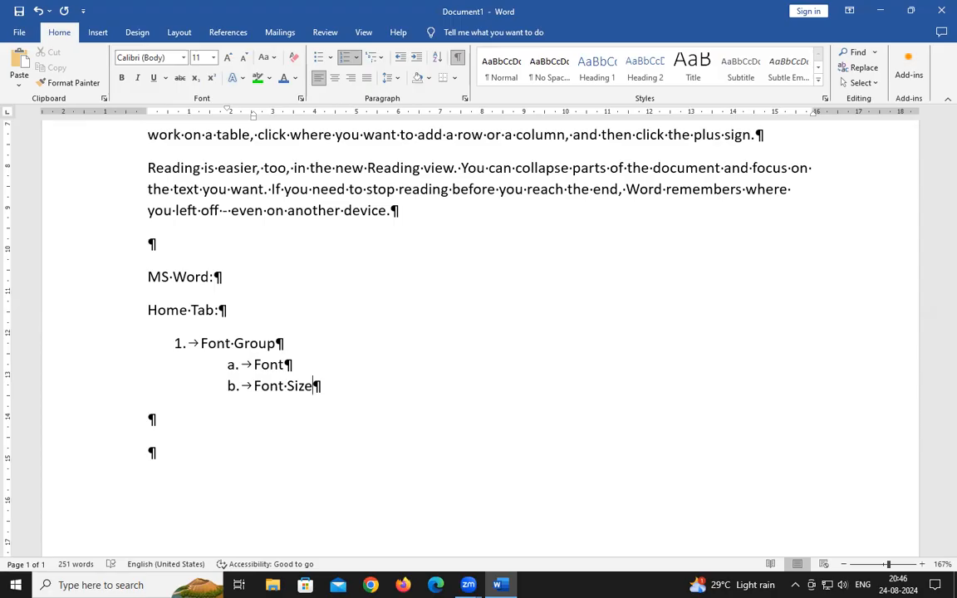
text(: Growing, S)
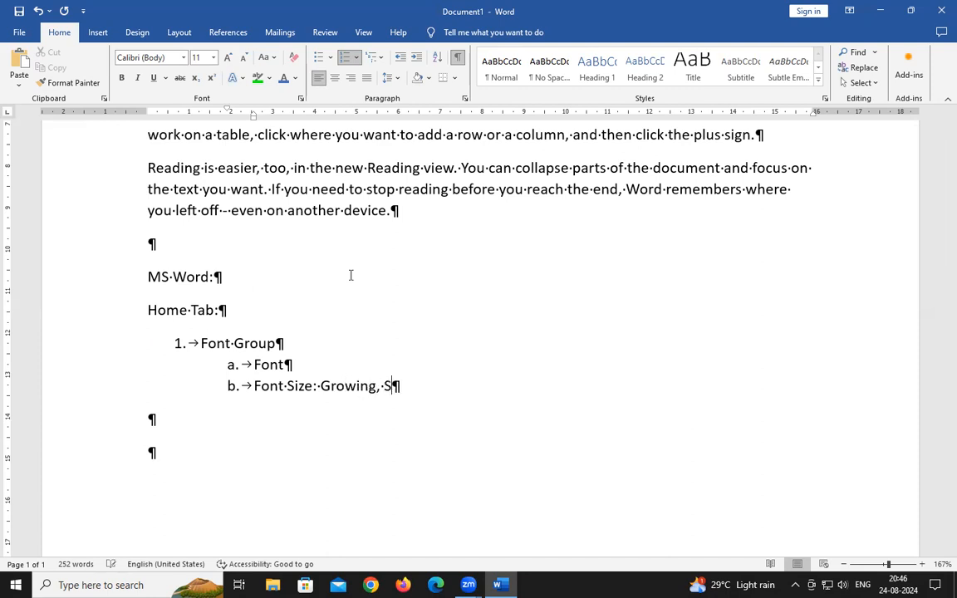
text(hrin)
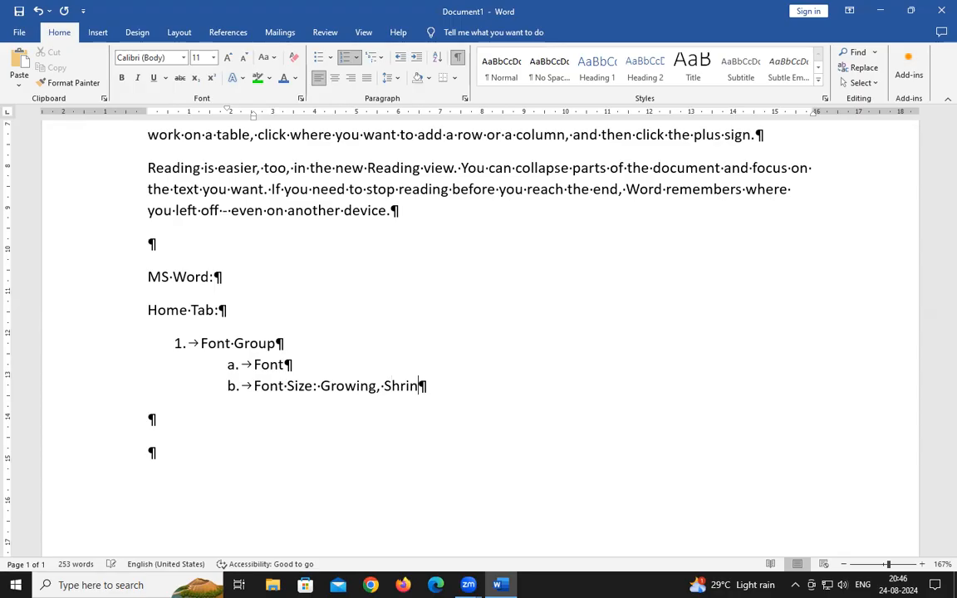
text(king)
key(Return)
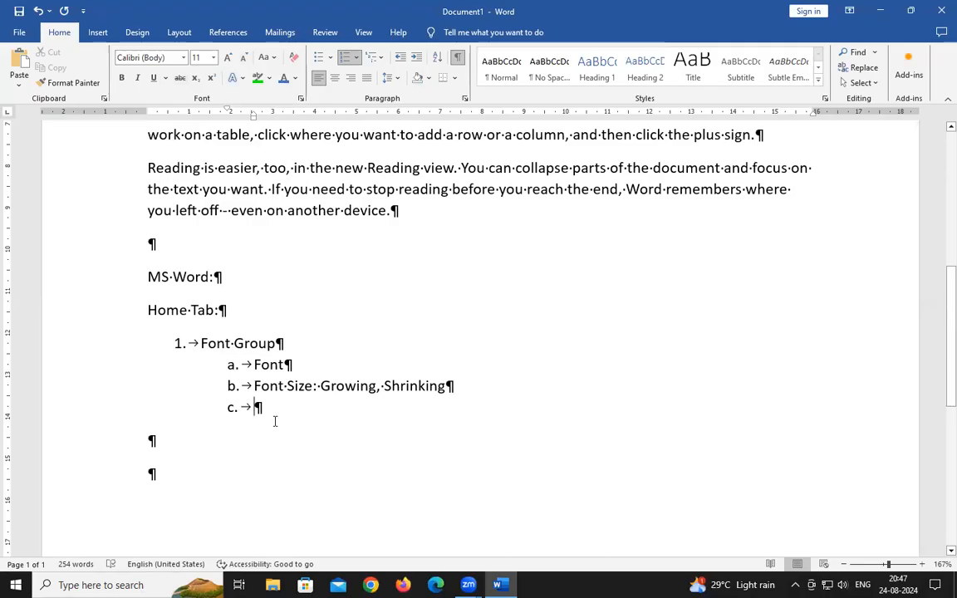
text(Font Style)
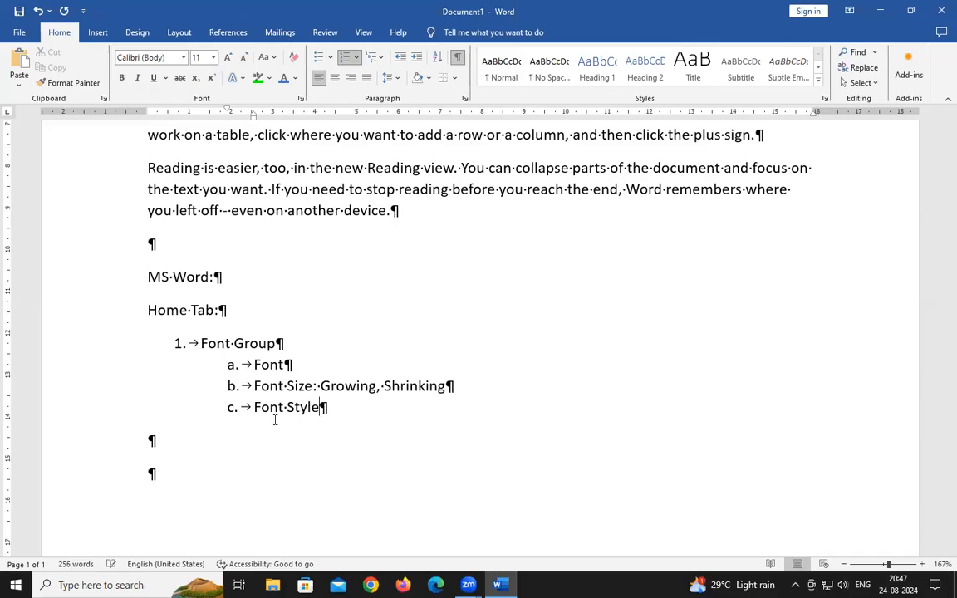
Switch to Notepad and open its font settings
key(super)
text(note)
key(Return)
click(155, 86)
click(175, 118)
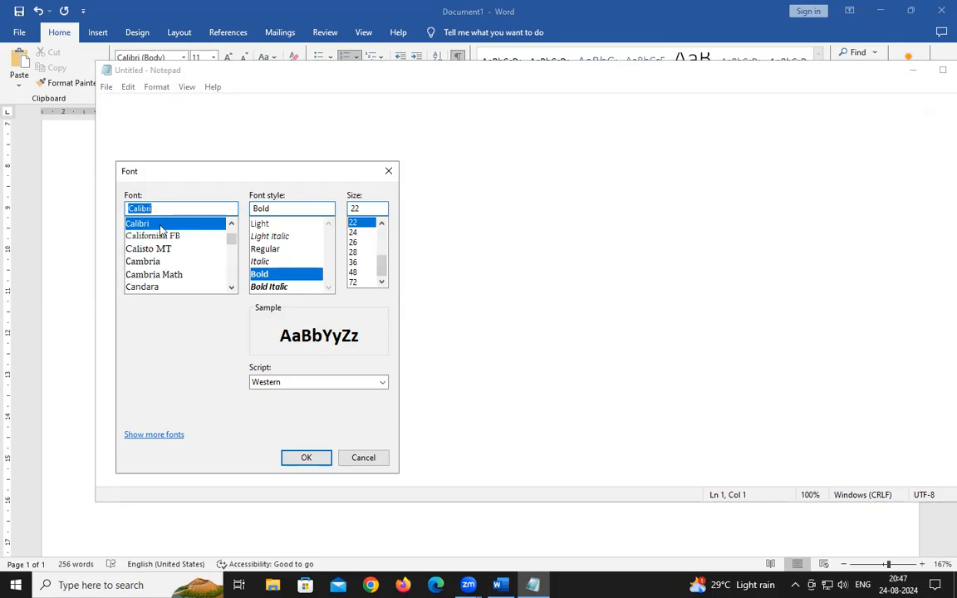
Move the Notepad window lower to uncover Word's Font group, and reopen Notepad's font settings
drag(268, 172, 335, 164)
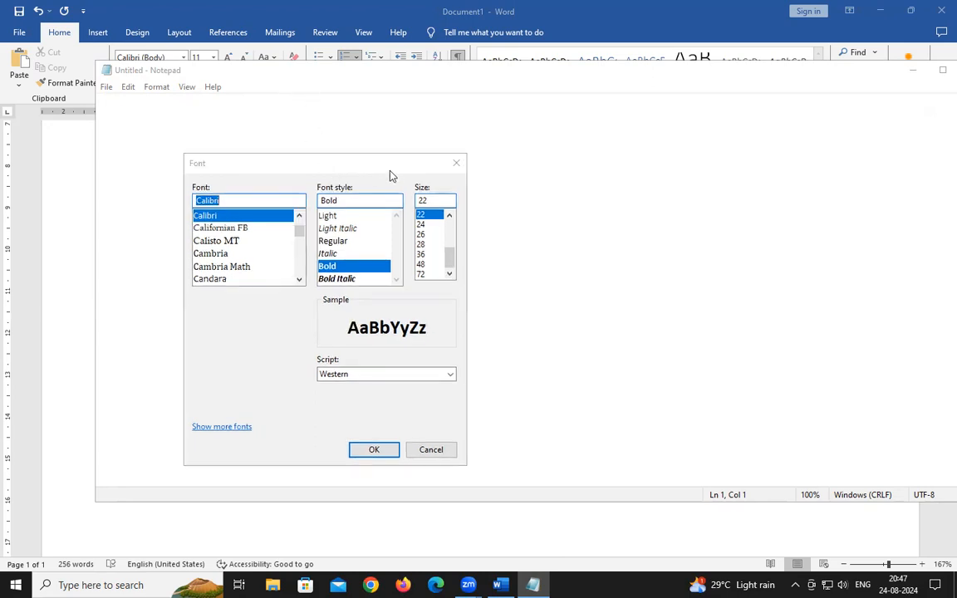
click(454, 163)
drag(371, 83, 396, 233)
click(185, 237)
click(193, 266)
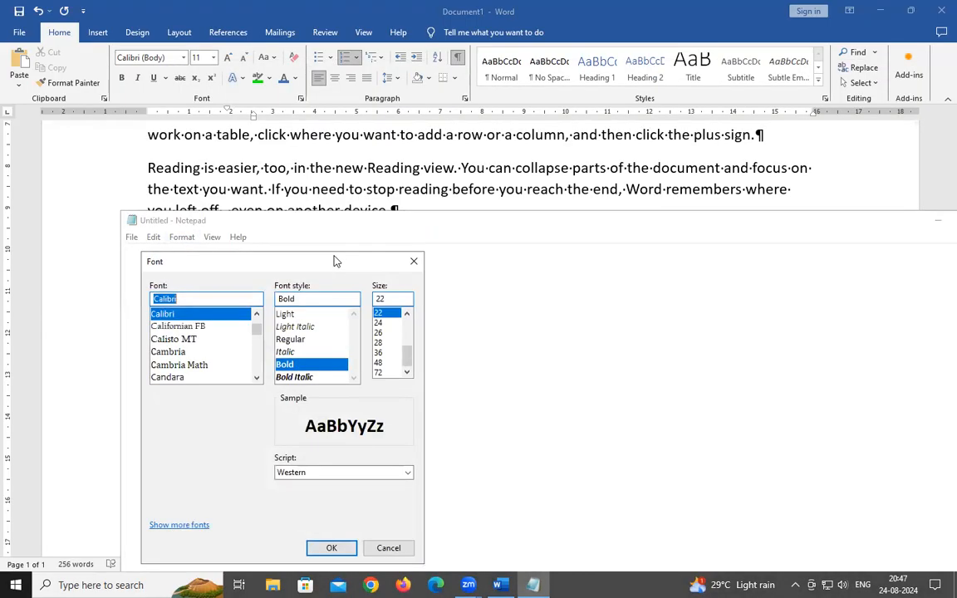
Reposition the Font dialog near Word's font commands and preview the Italic and Bold Italic styles
drag(335, 258, 280, 128)
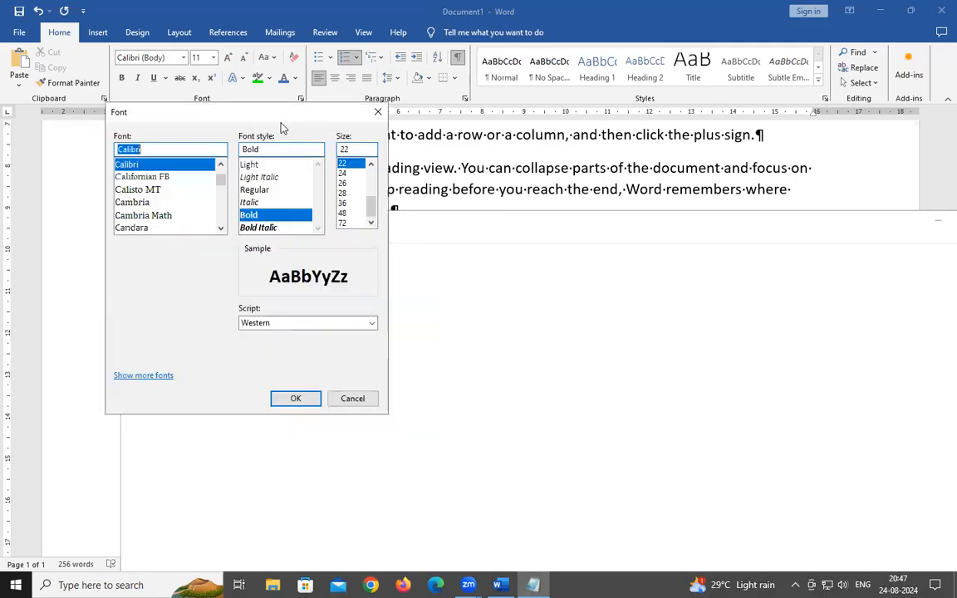
click(249, 202)
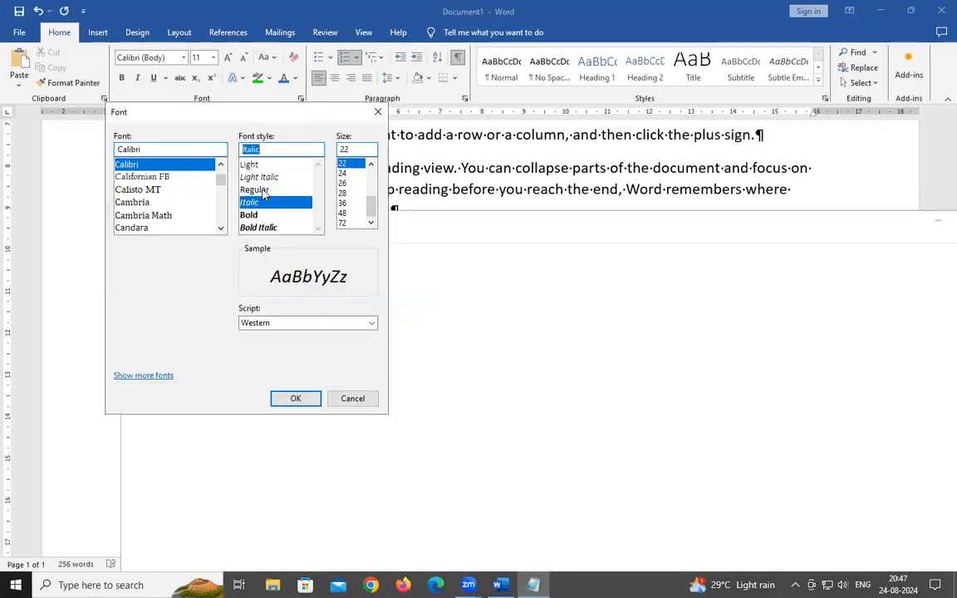
click(253, 227)
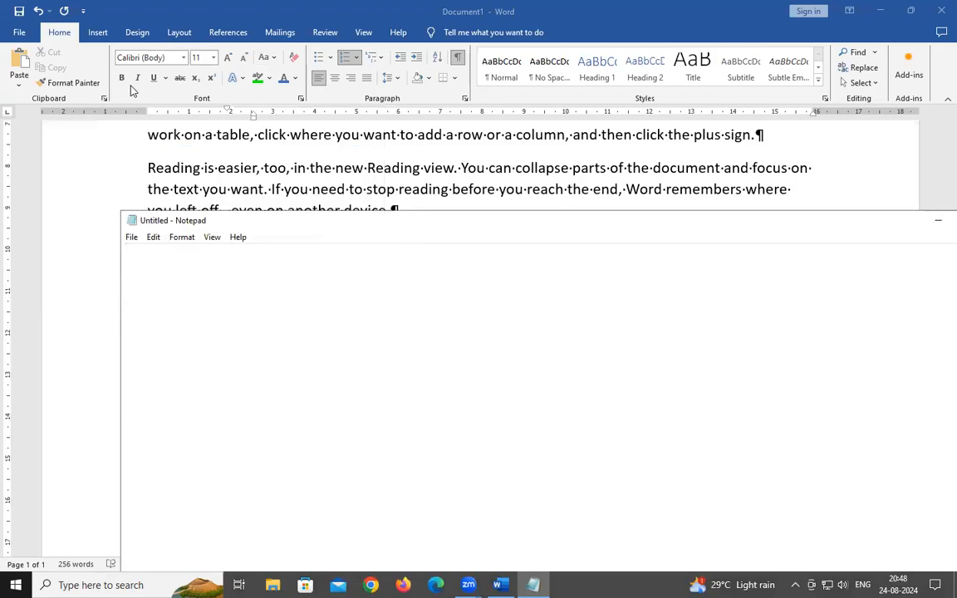
Return to Word and extend the "Font Style" item with ": Bold, Italic, Underline, strike through, sub-script, super-script"
click(290, 202)
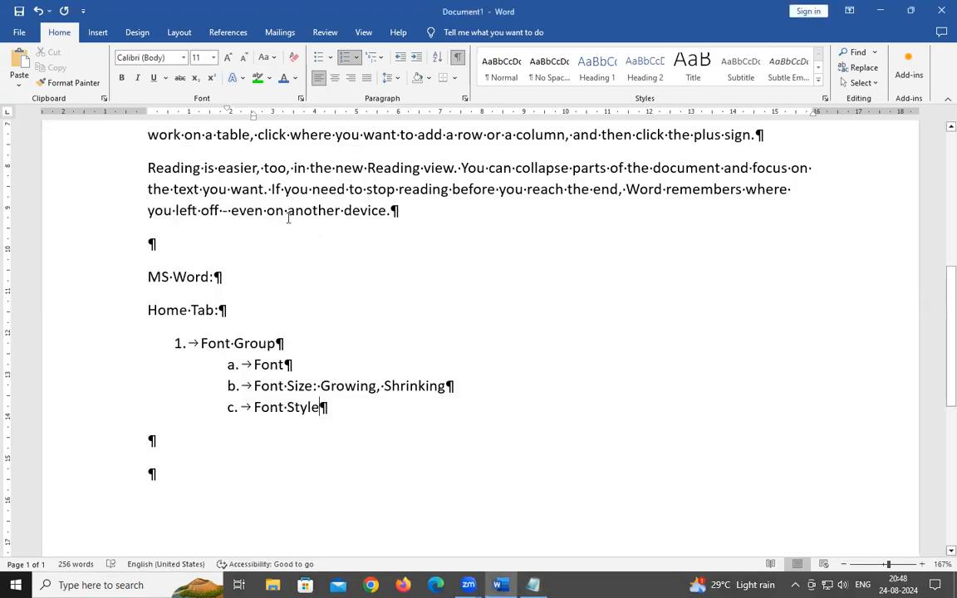
text(: Bold, Italic, )
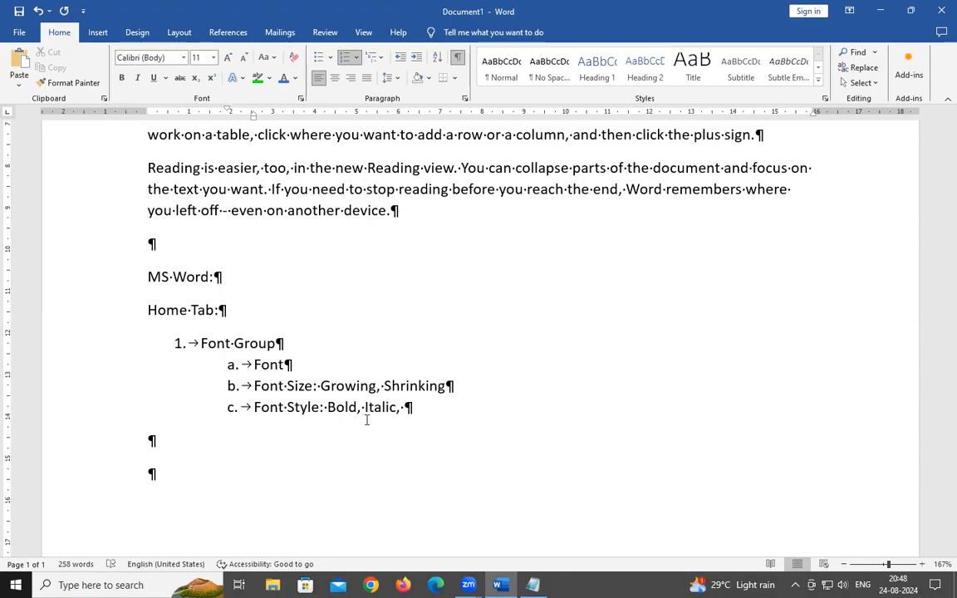
text(Underline)
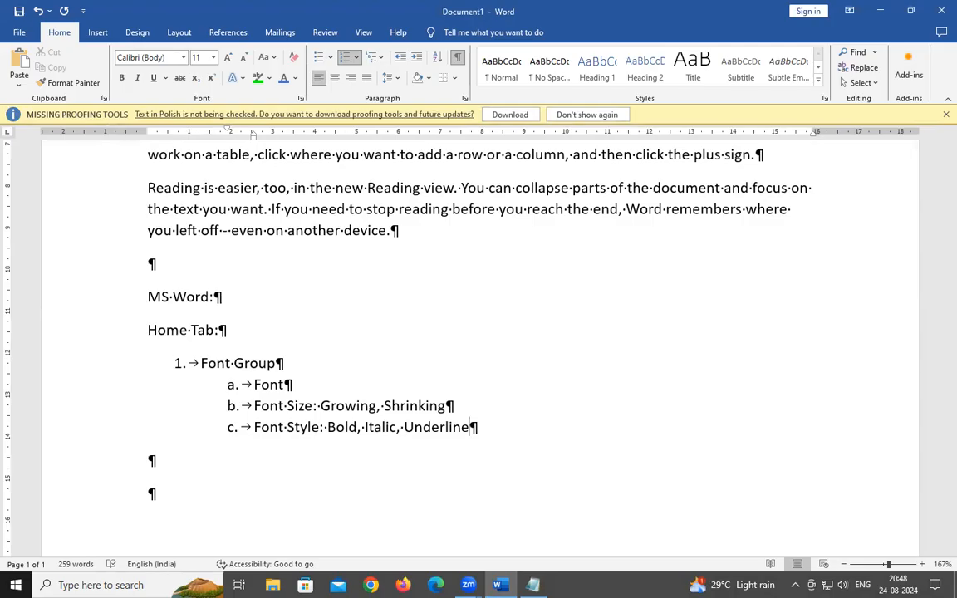
text(, strike )
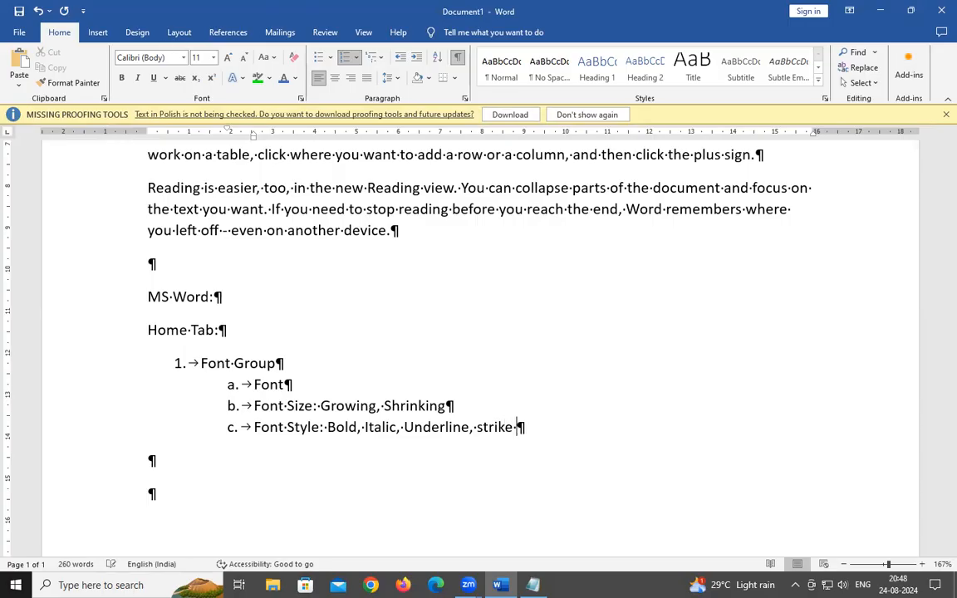
text(through)
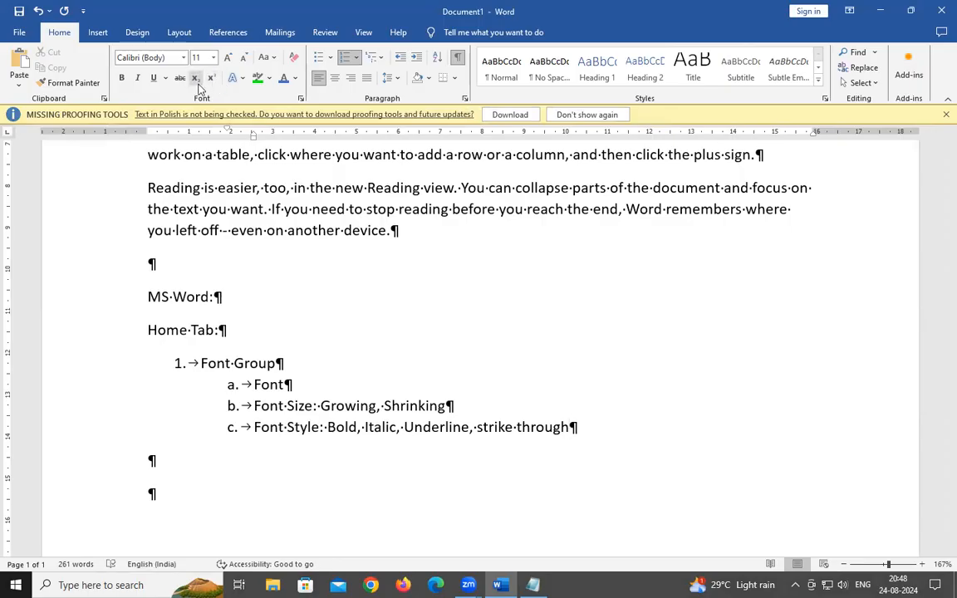
text(, sub-scri)
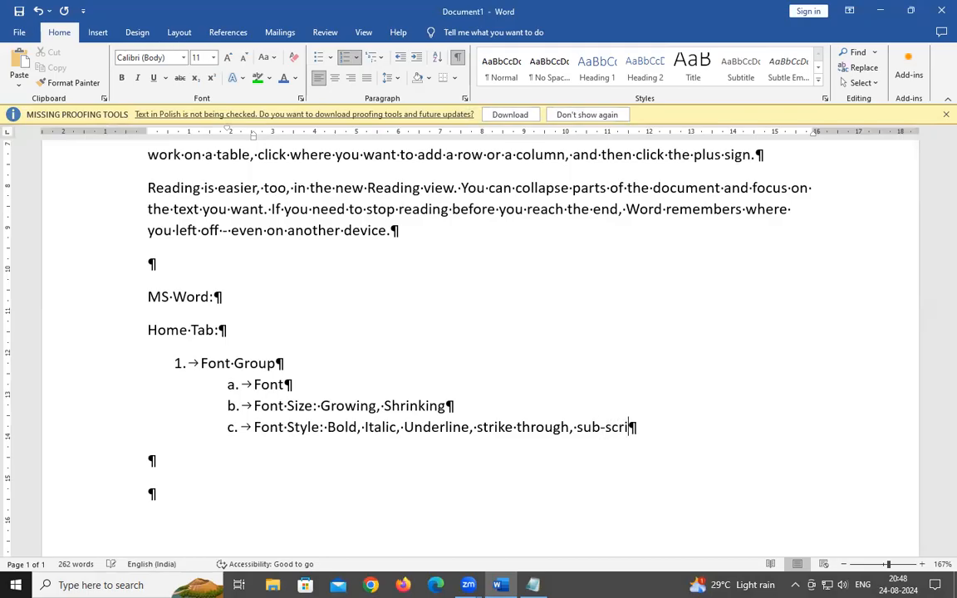
text(pt, super-script)
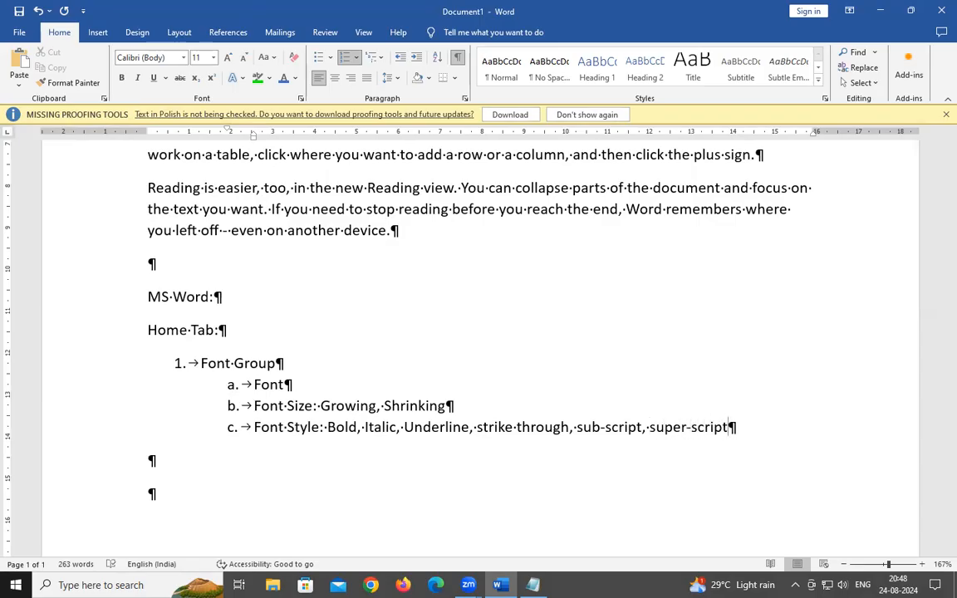
Make "sub-script, super-script" in the Font Style item bold
drag(577, 426, 723, 440)
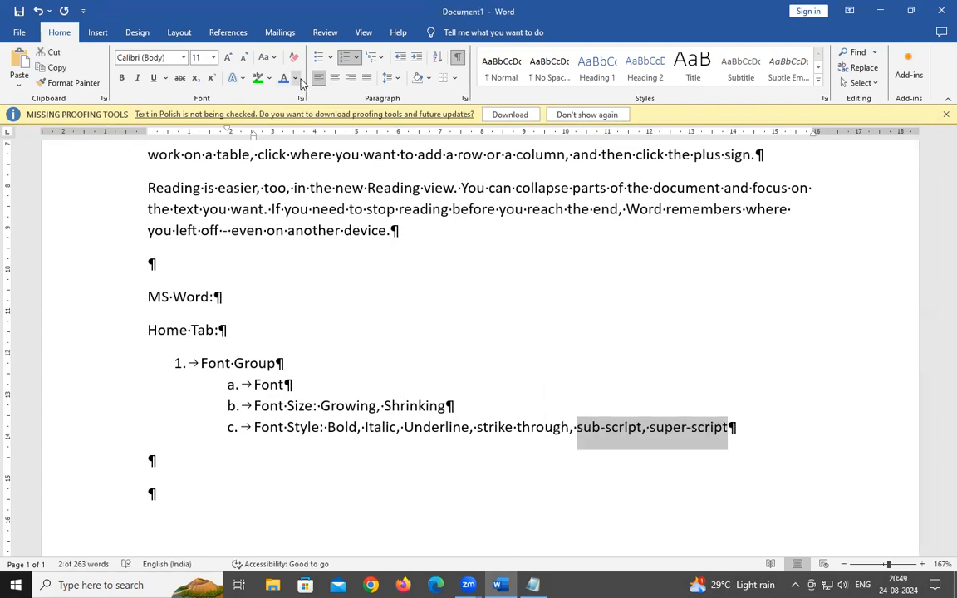
click(121, 78)
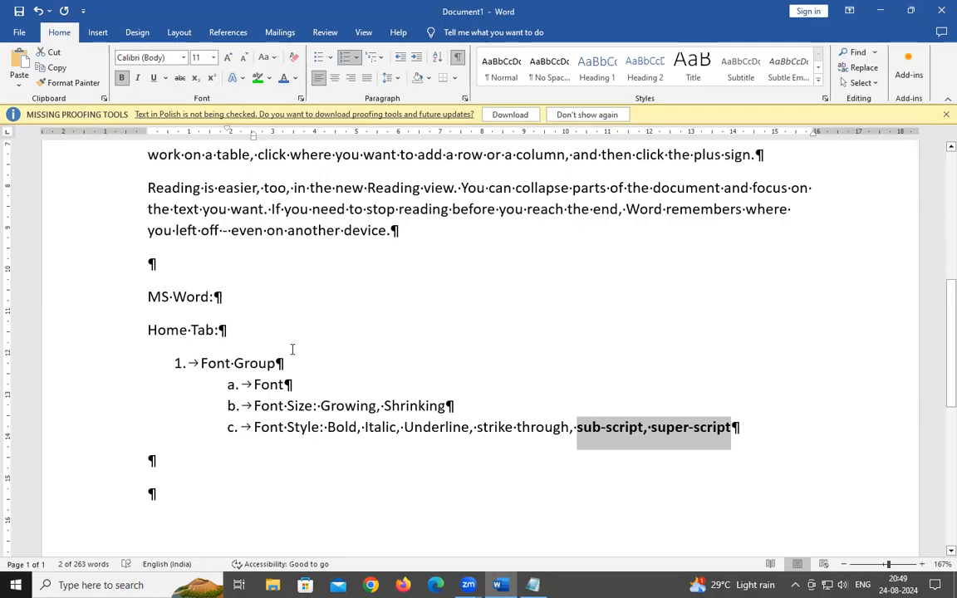
scroll(464, 304, down, 1)
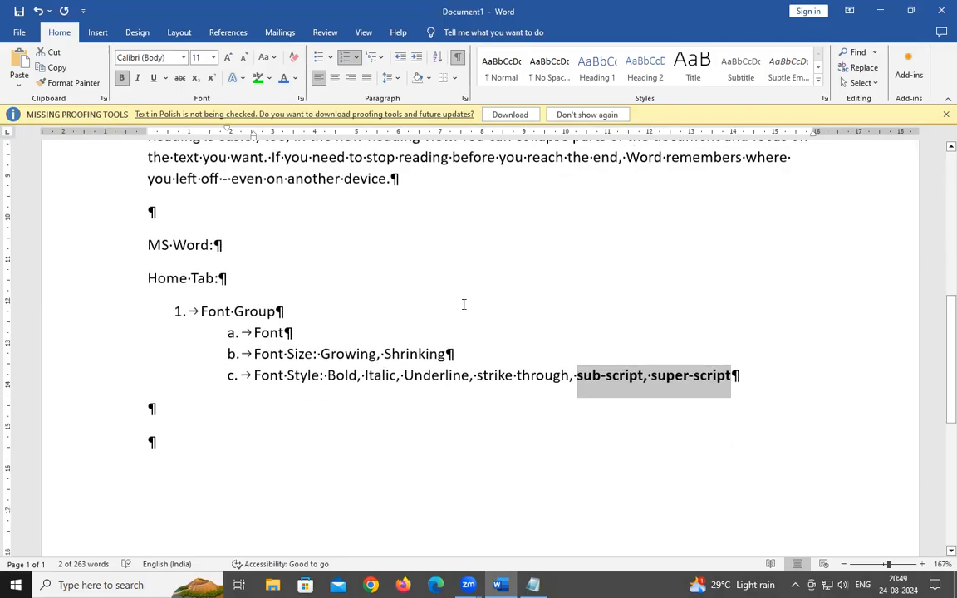
scroll(461, 307, up, 2)
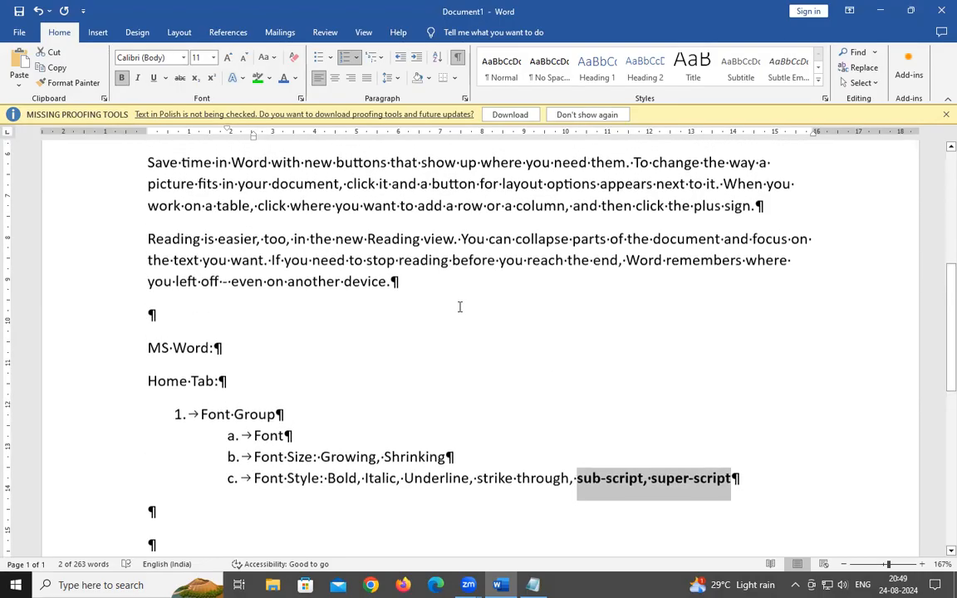
Draw a short vertical arrow pointing down from the word "Bold" in the Font Style item
click(340, 481)
scroll(357, 448, down, 2)
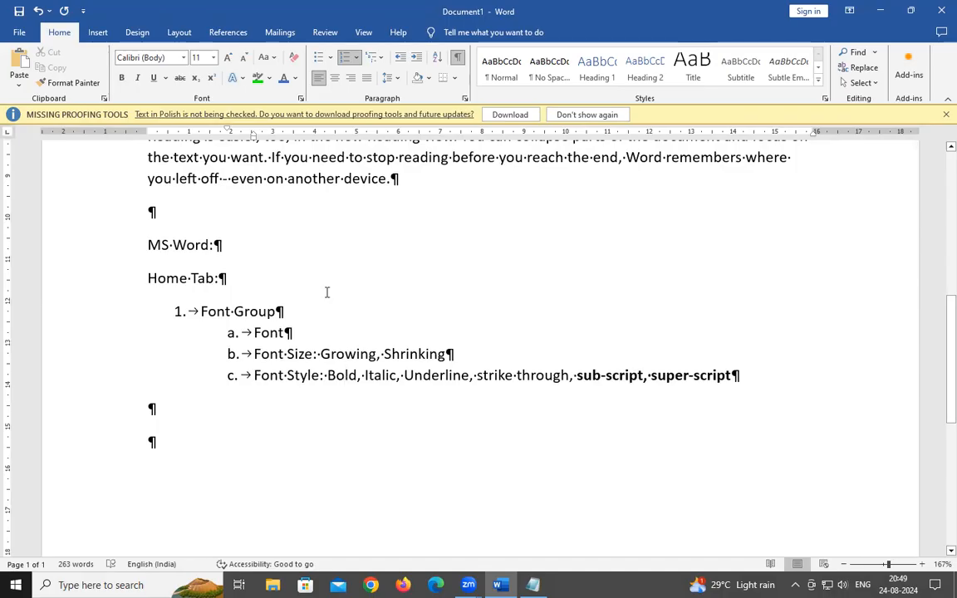
click(98, 33)
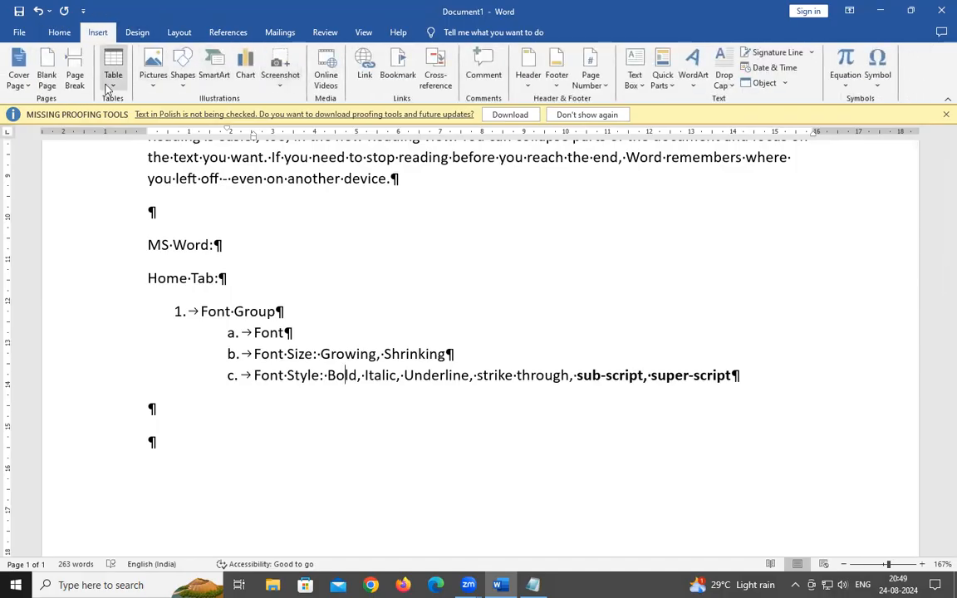
click(151, 78)
click(183, 79)
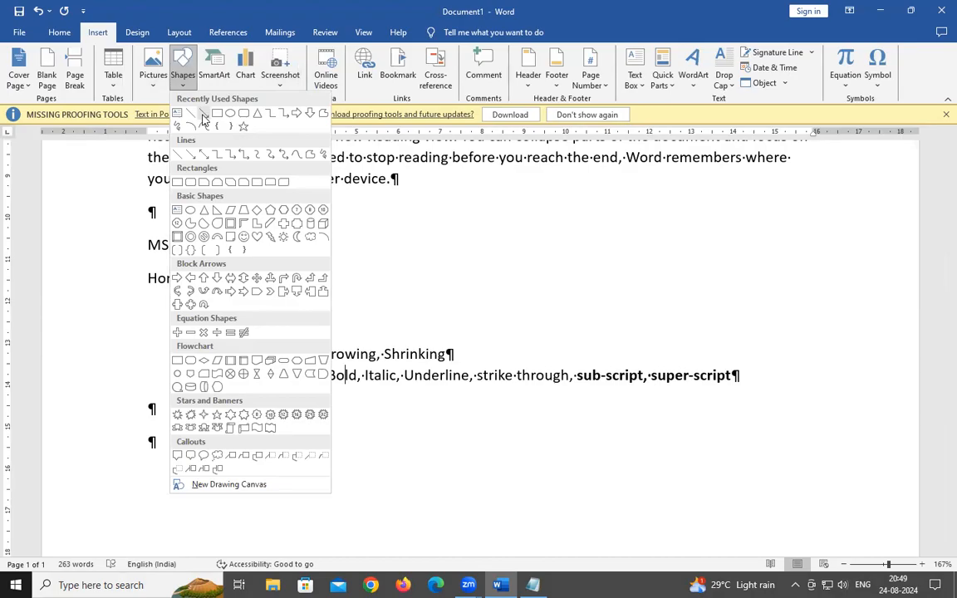
click(191, 113)
drag(339, 392, 341, 429)
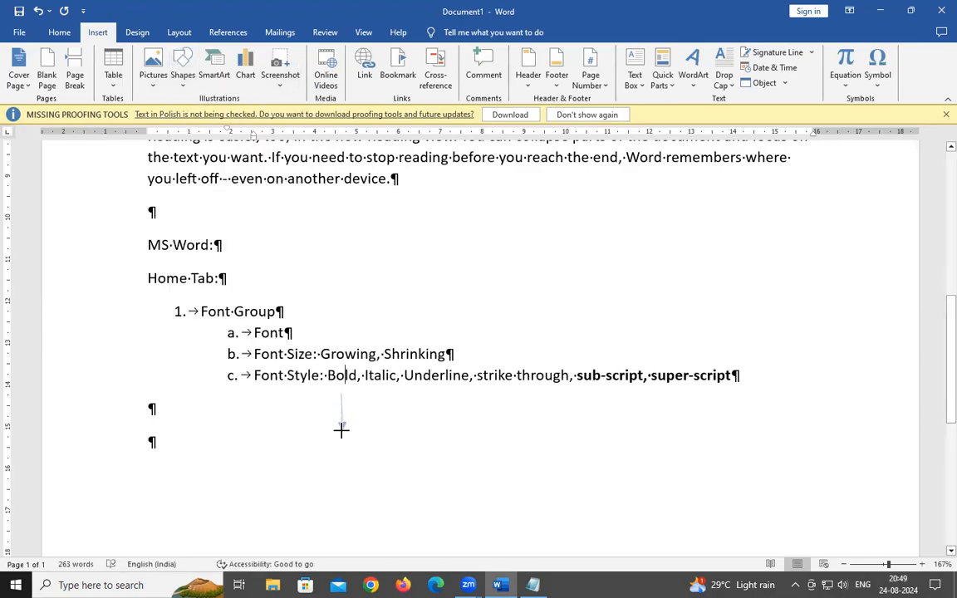
click(363, 403)
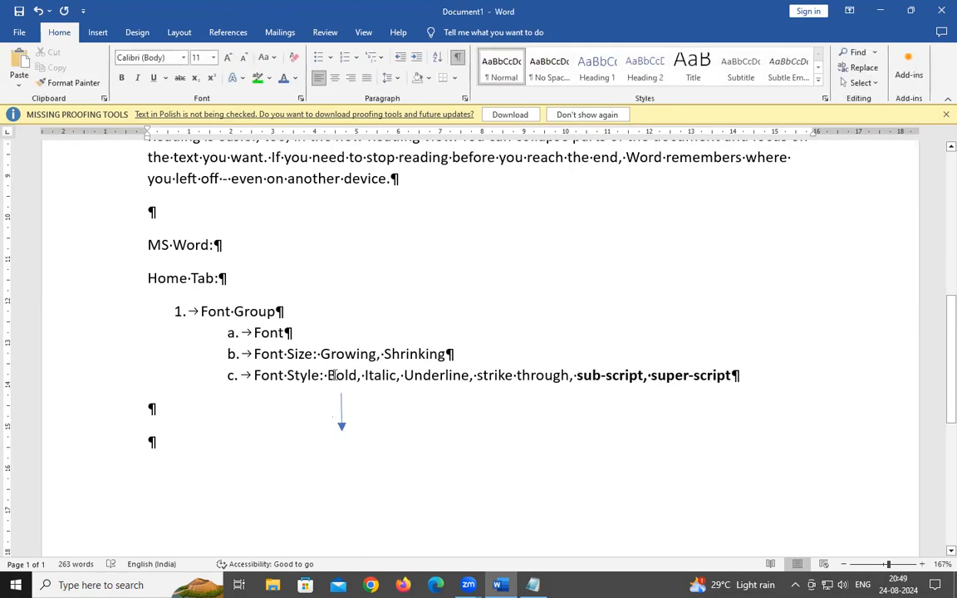
Enter the shortcut note "Ctrl+B, " on the empty line beneath the arrow
double_click(295, 441)
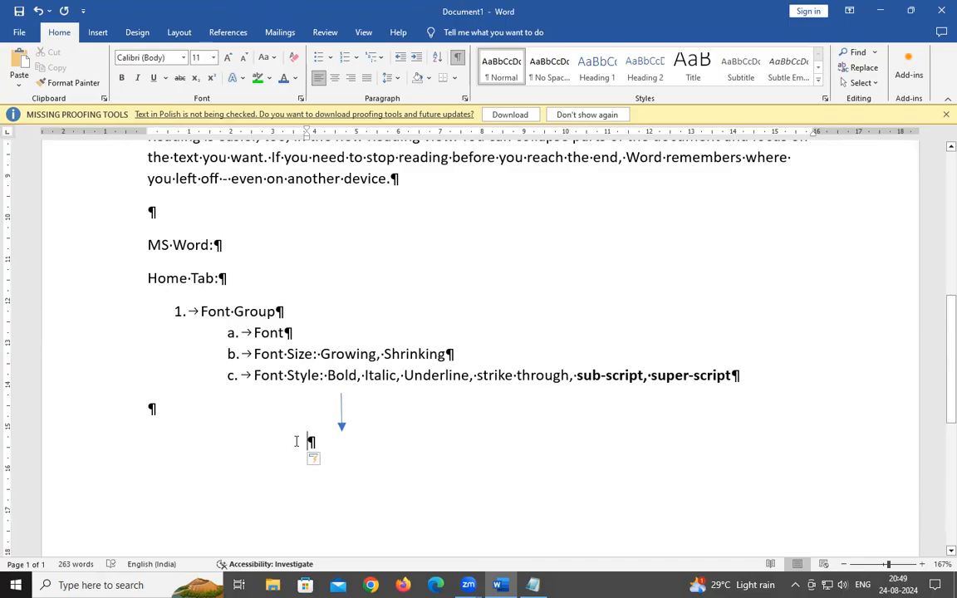
text(Ctrl+)
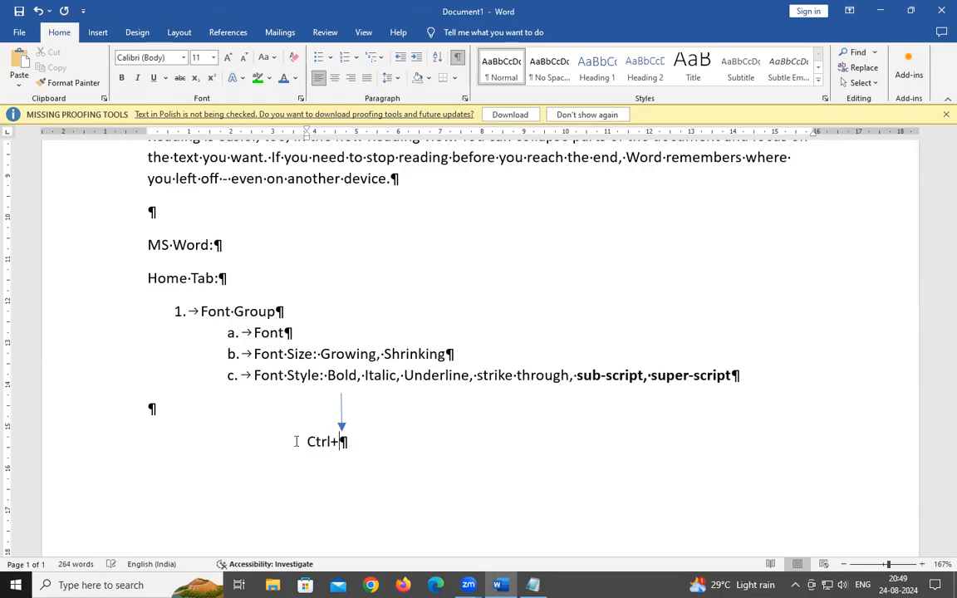
text(B,)
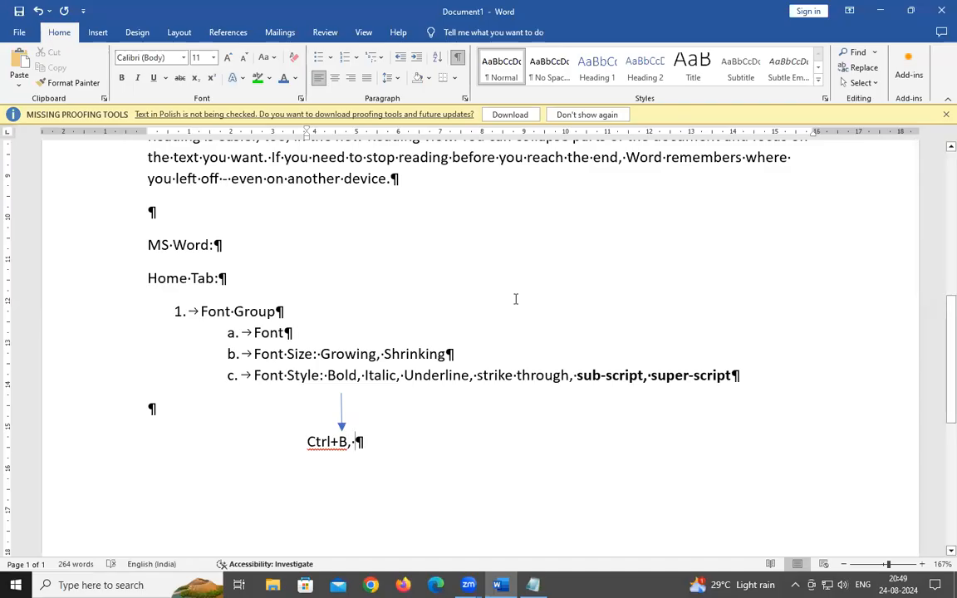
Place a copy of the arrow below the word "Italic" and insert a tab after "Ctrl+B, "
click(340, 419)
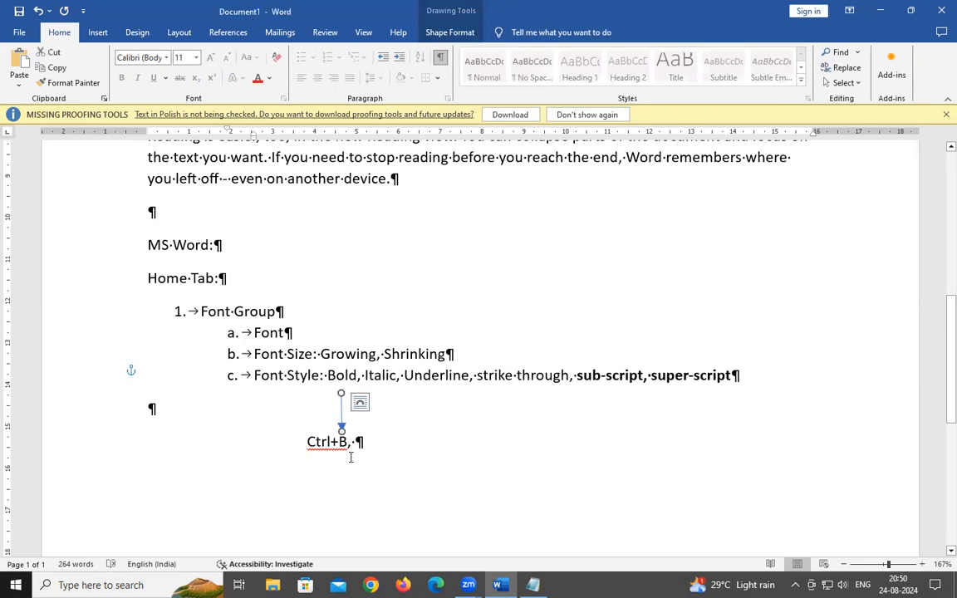
key(ctrl+c)
key(ctrl+v)
drag(360, 417, 383, 407)
click(393, 446)
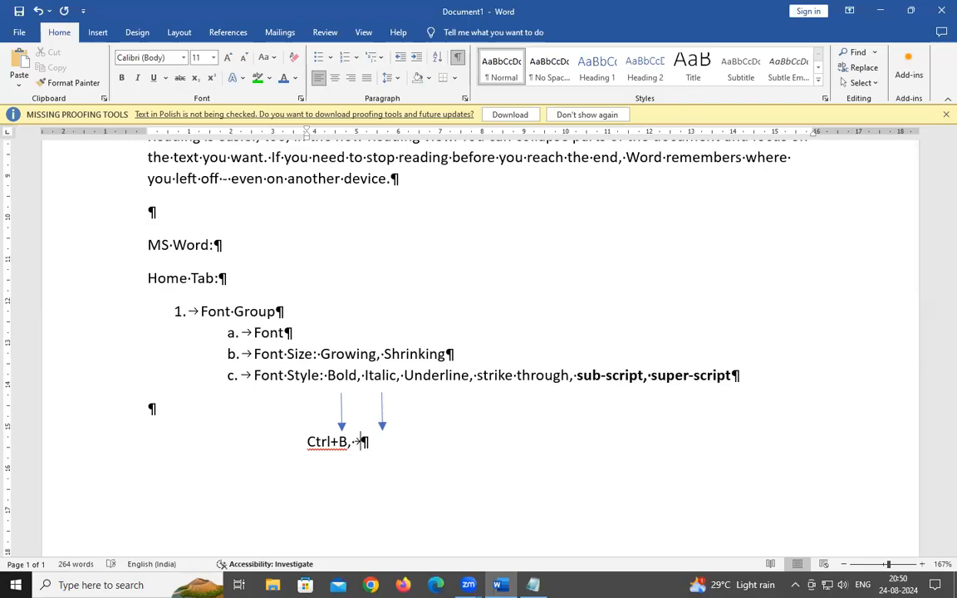
Italicize the word "Italic" and underline the word "Underline" in the Font Style item
click(324, 399)
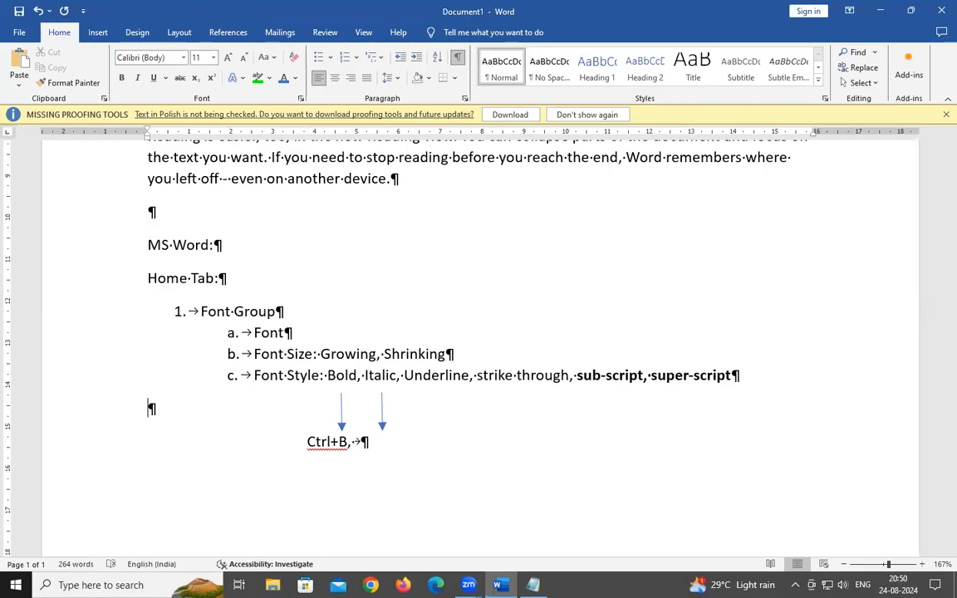
drag(364, 376, 397, 376)
key(ctrl+i)
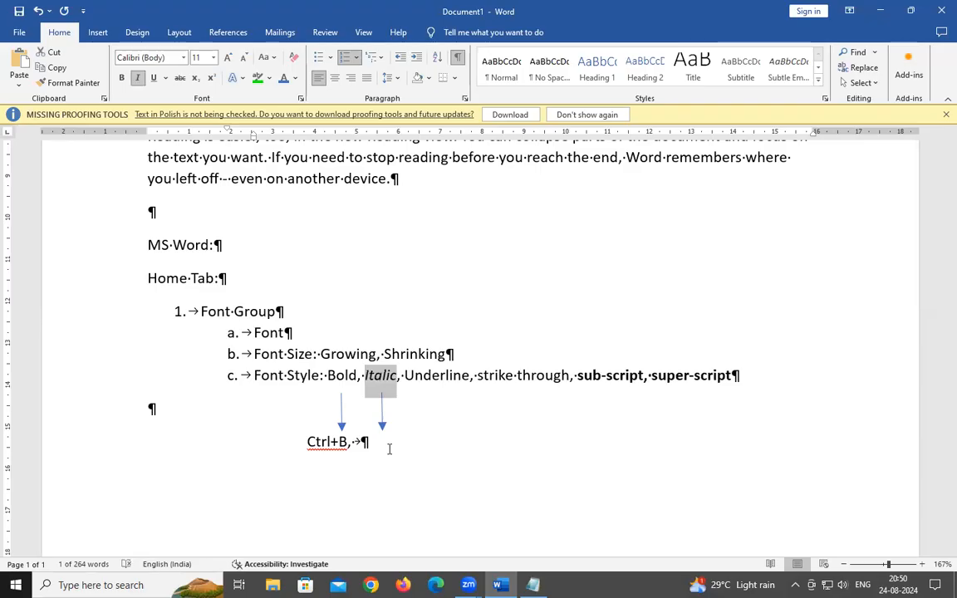
drag(404, 375, 470, 376)
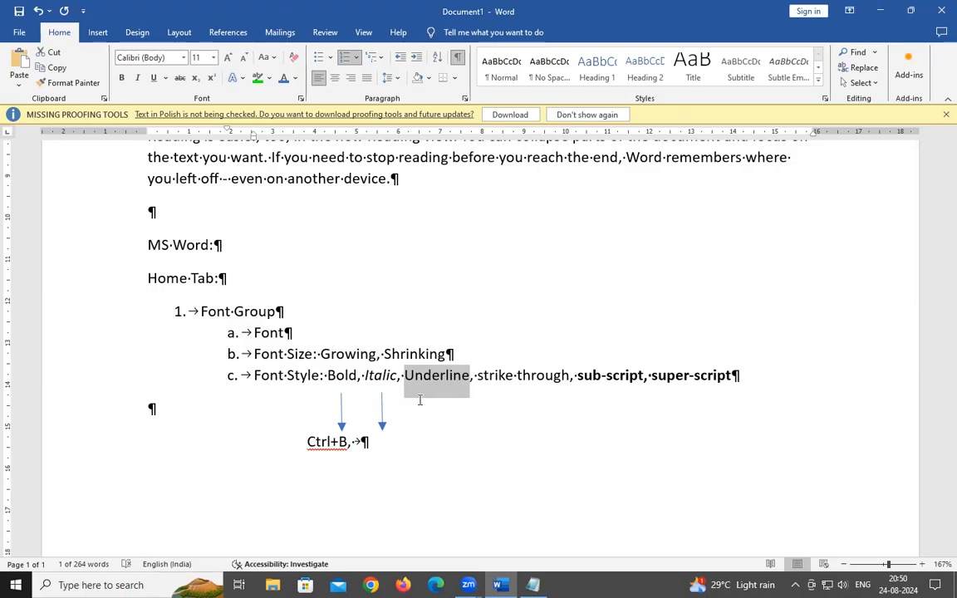
key(ctrl+u)
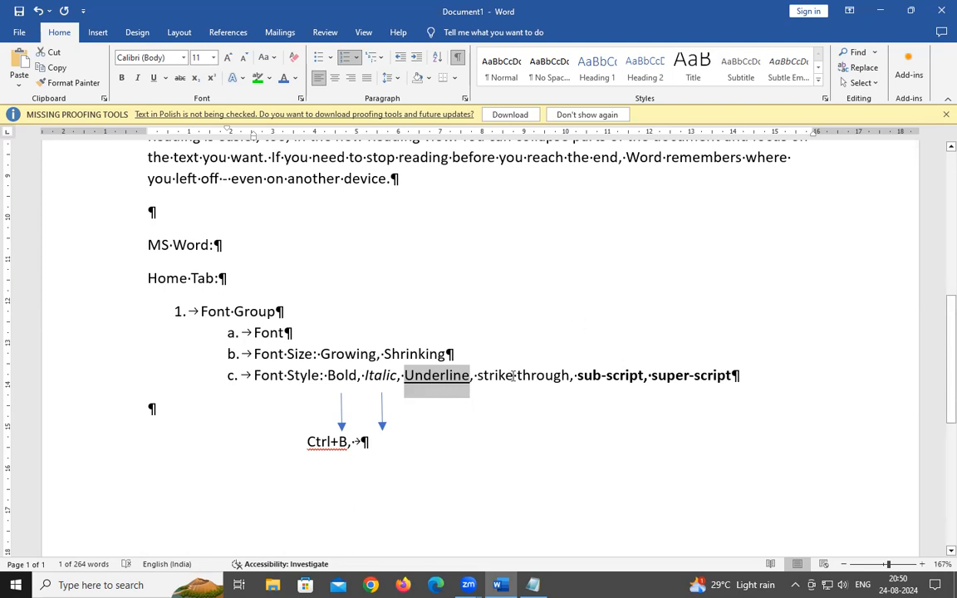
Select "strike through" and "sub-script" in turn, dismiss the missing proofing tools notice, and return the cursor after "Ctrl+B, "
drag(478, 376, 548, 377)
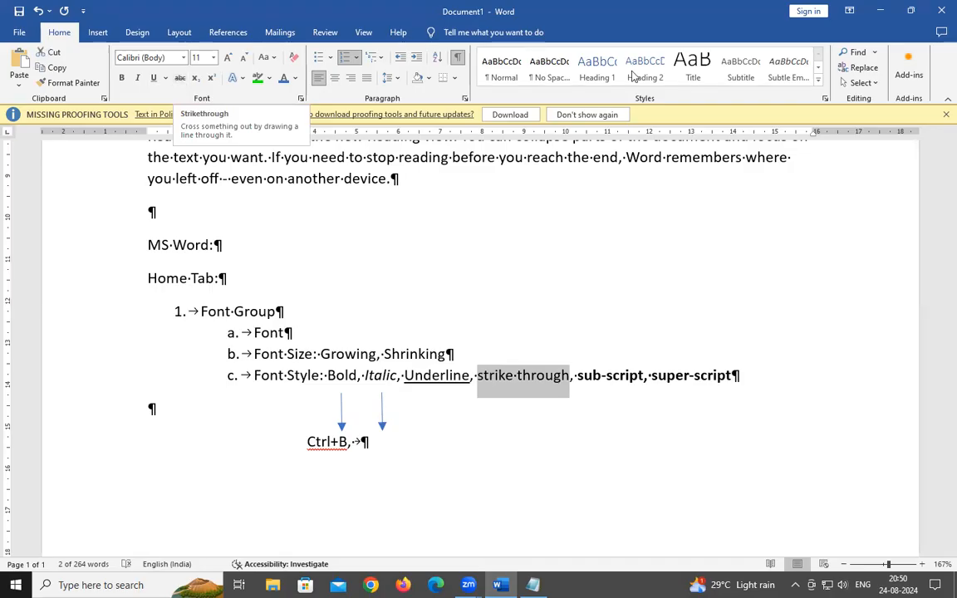
click(945, 115)
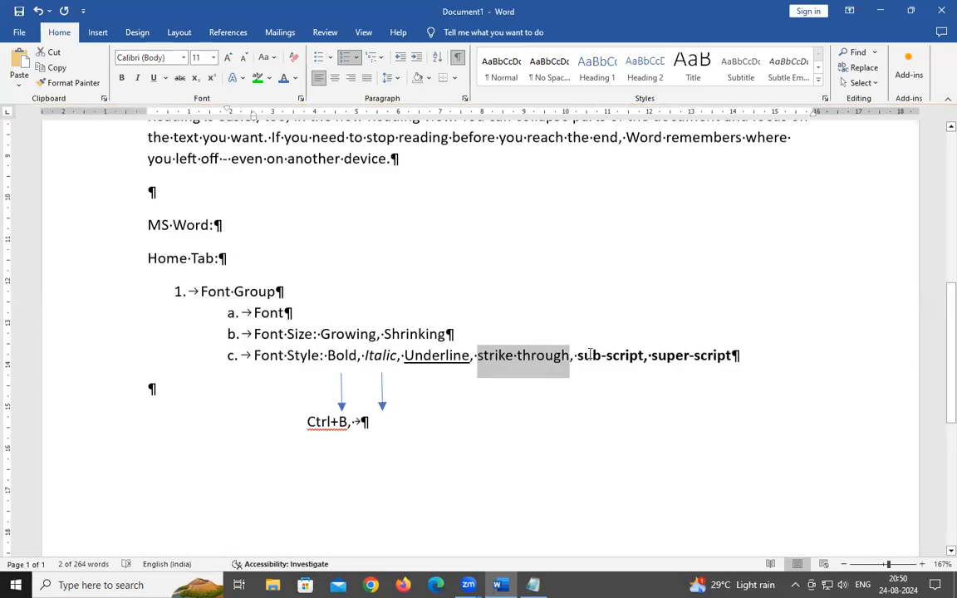
drag(579, 356, 641, 357)
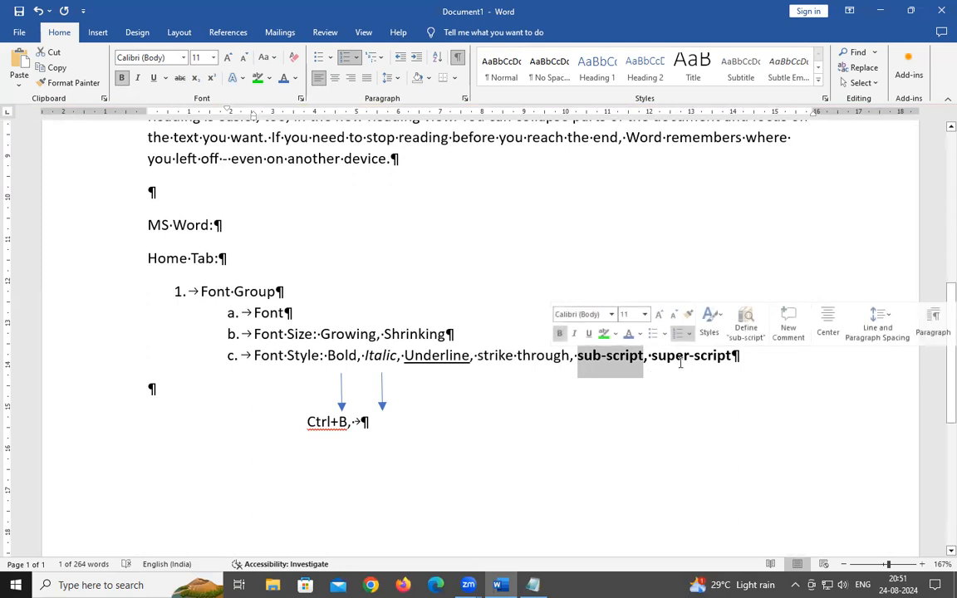
click(484, 471)
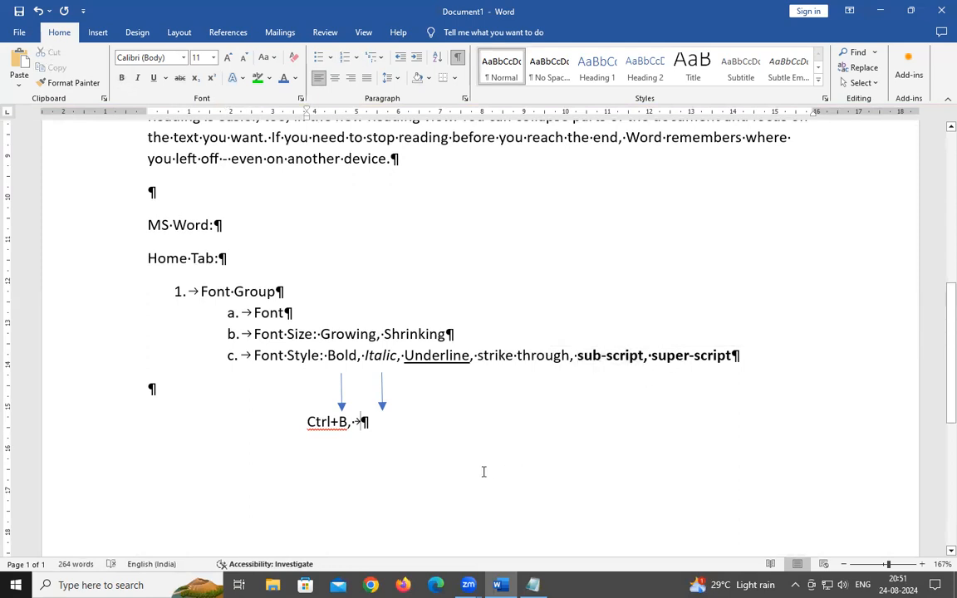
Add empty lines below the "Ctrl+B, " note and enter "H20" at the page's normal margin
key(Return)
key(Return)
key(Return)
key(BackSpace)
key(BackSpace)
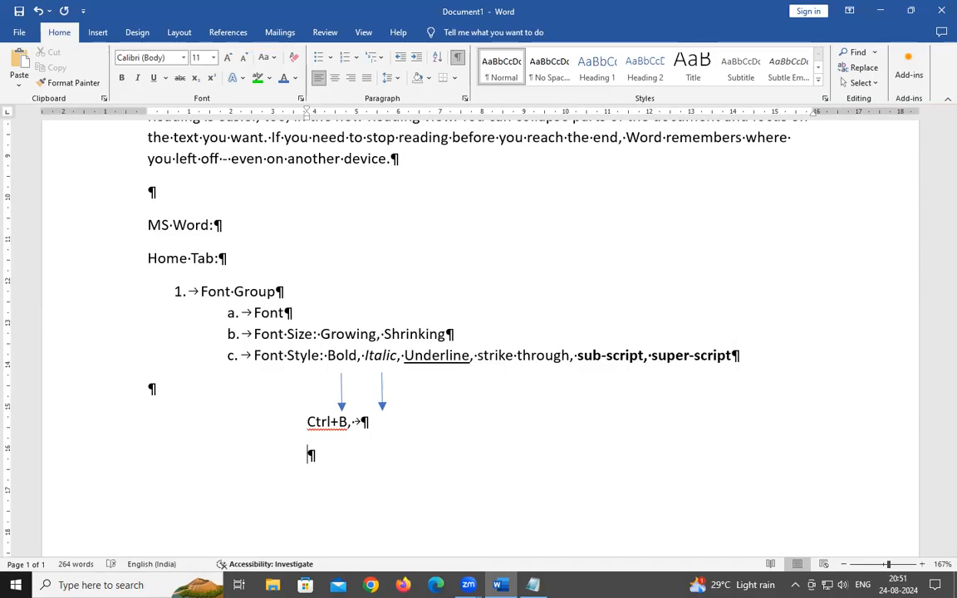
key(BackSpace)
key(Return)
key(Return)
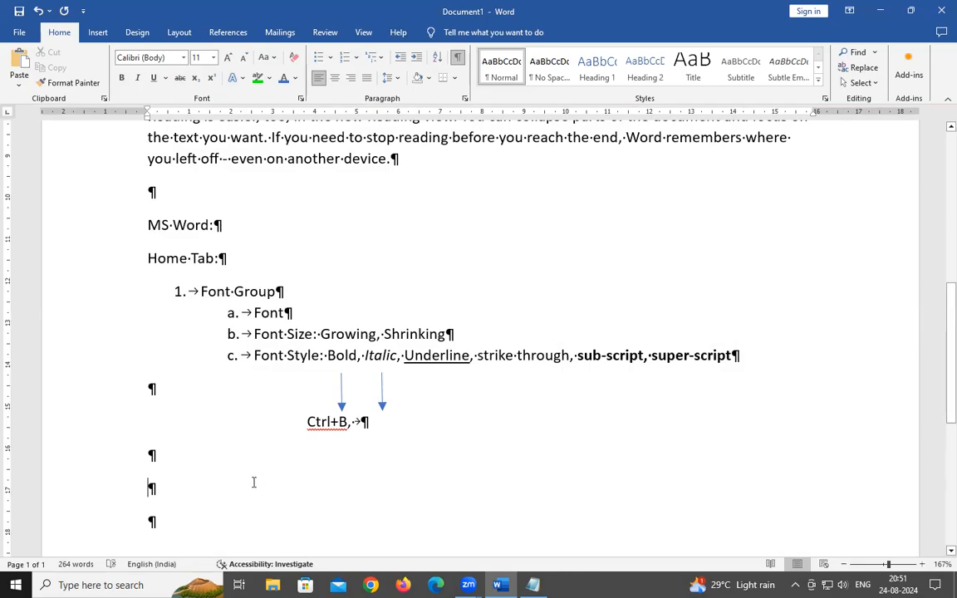
text(H20)
Enlarge the "H20" line to font size 20
triple_click(256, 486)
key(ctrl+shift+period)
key(ctrl+shift+period)
key(ctrl+shift+period)
key(ctrl+shift+period)
key(ctrl+shift+period)
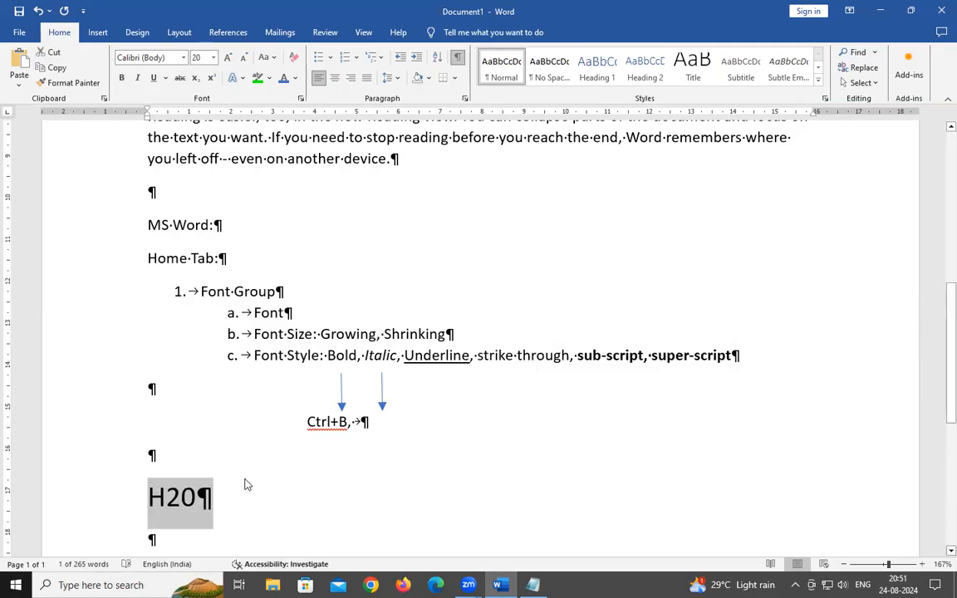
Format the 2 in "H20" as subscript
click(182, 495)
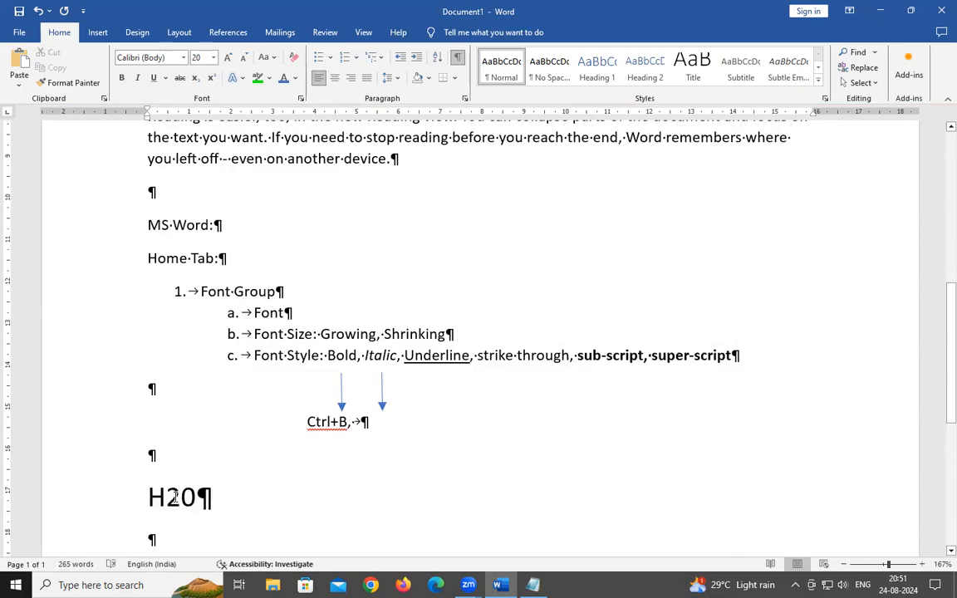
drag(185, 496, 169, 497)
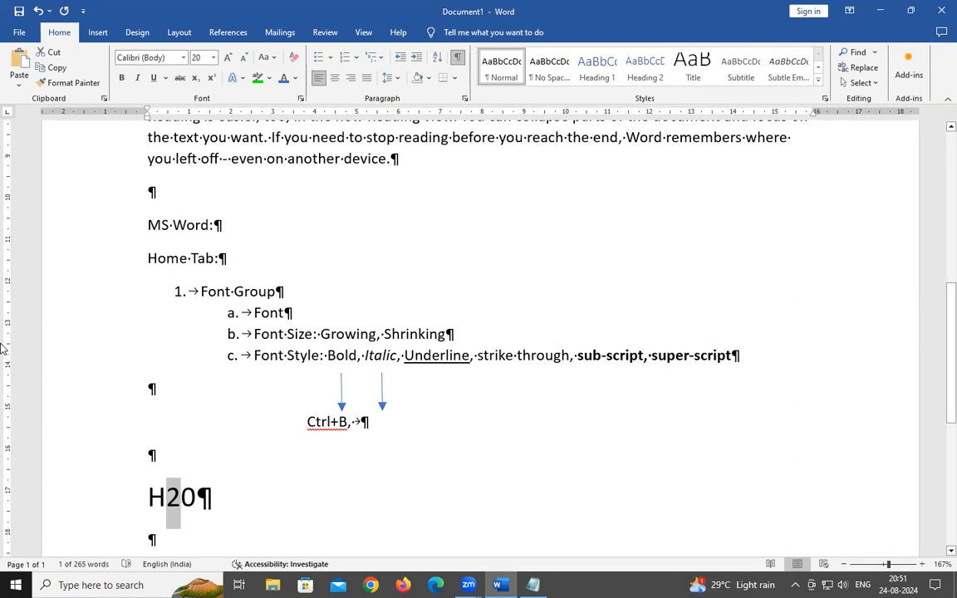
click(196, 82)
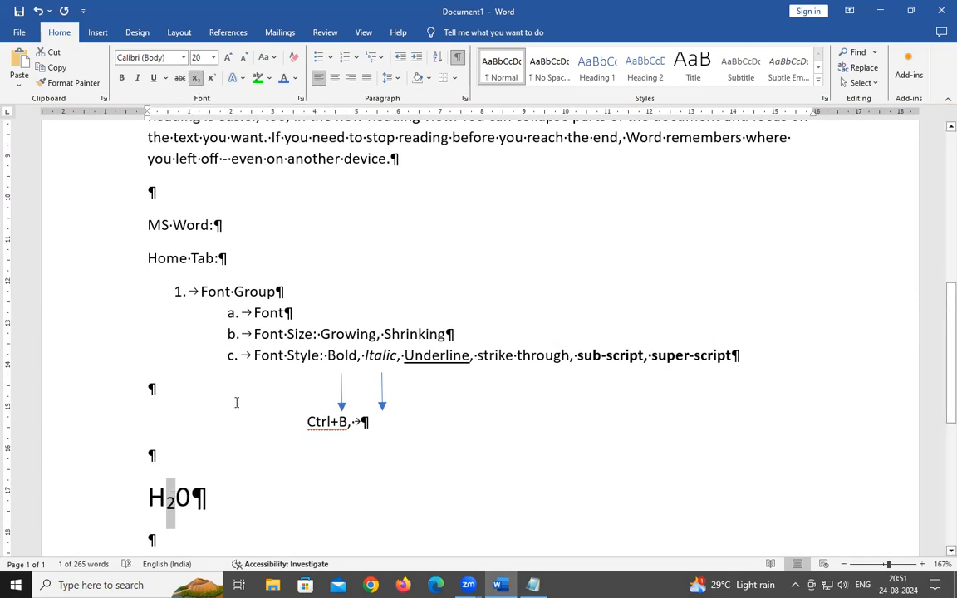
click(177, 510)
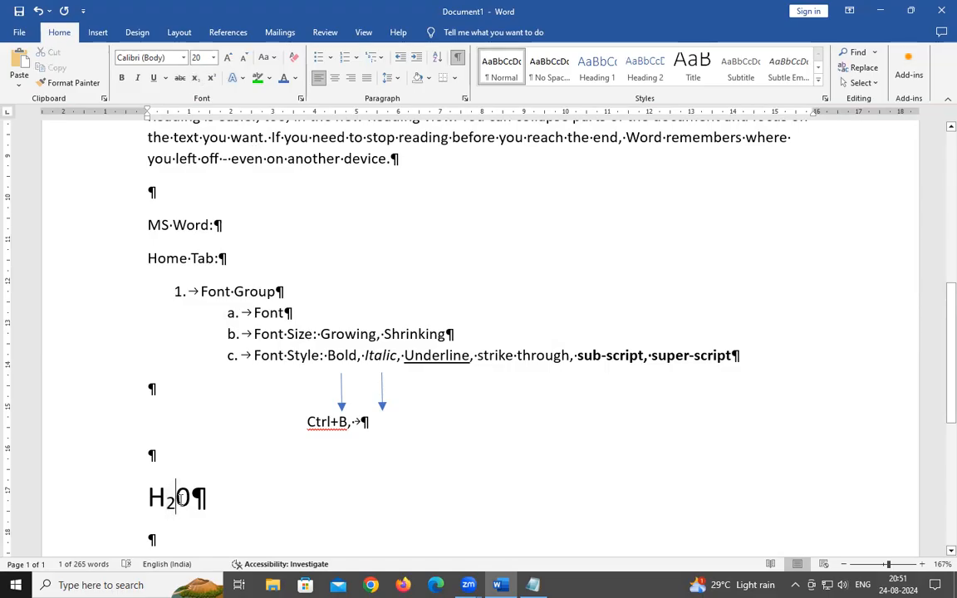
Append ", a2+b2+2ab" to the end of the "H20" line
scroll(178, 502, down, 1)
click(200, 449)
text(, )
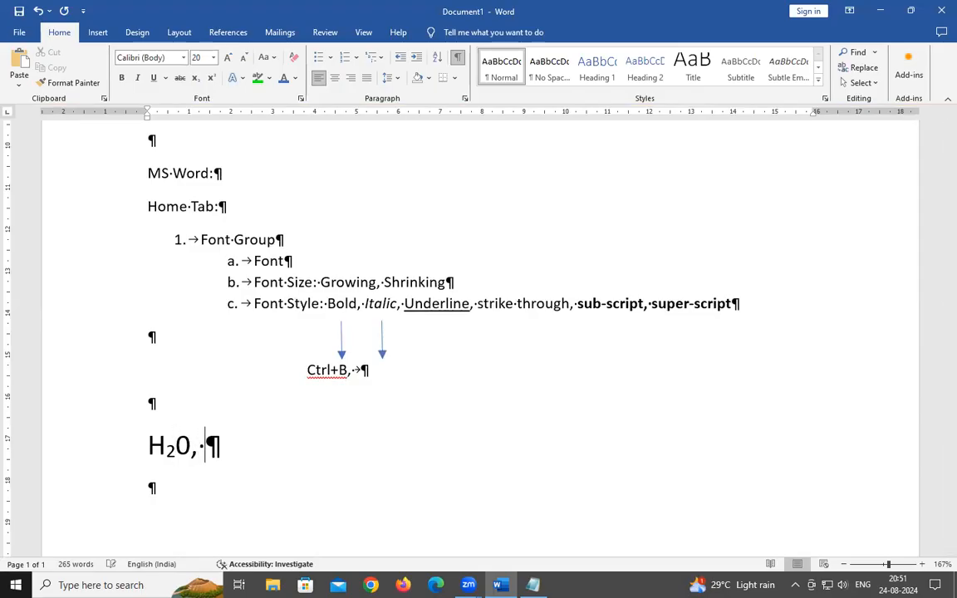
text(a)
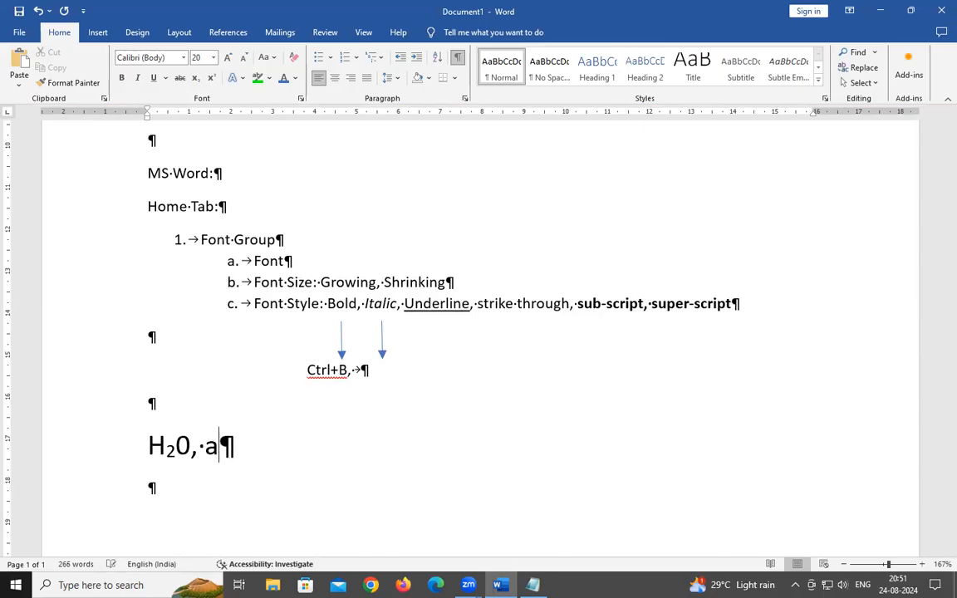
text(2+b)
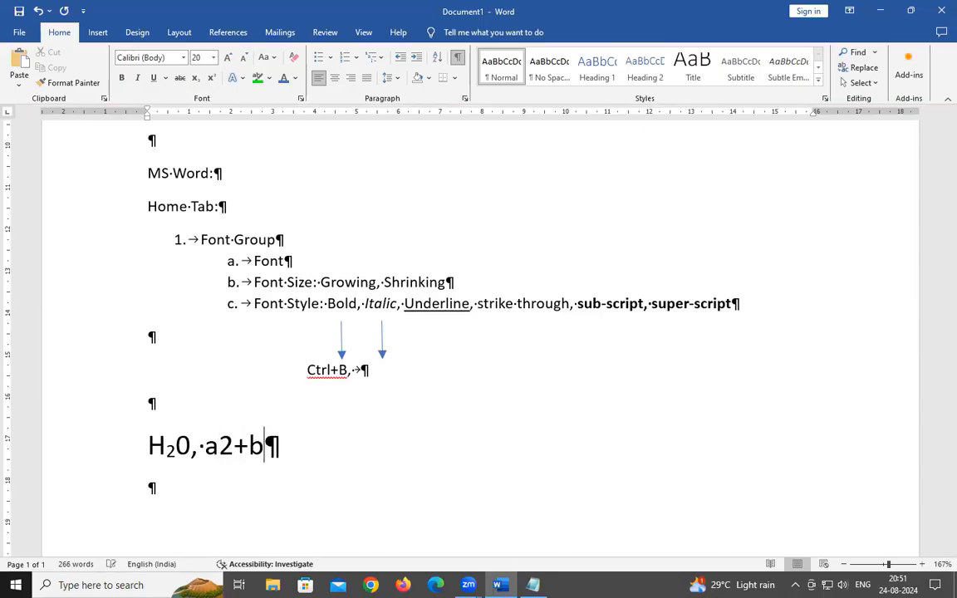
text(2+)
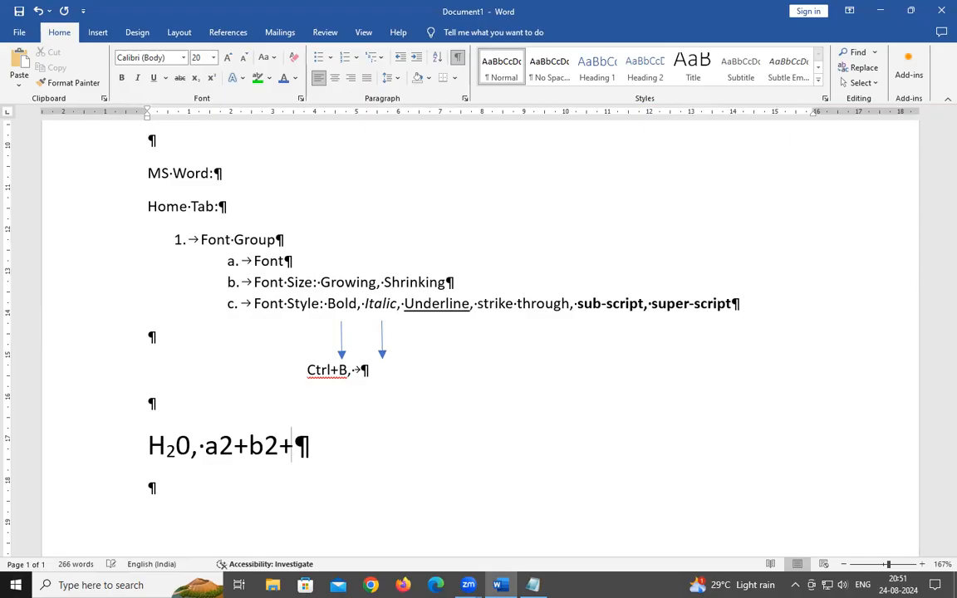
text(2ab)
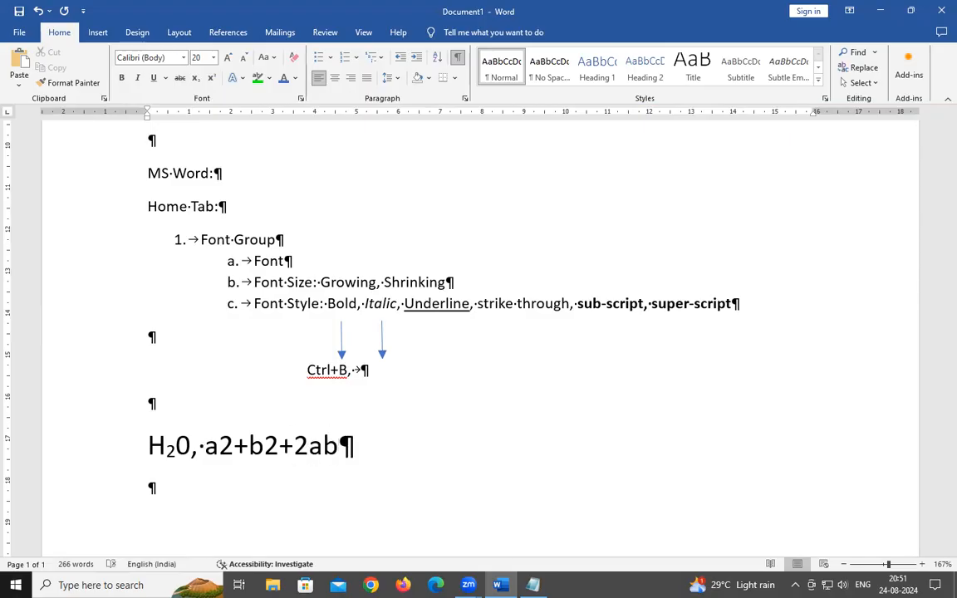
Insert "(a+b)2 = " in front of "a2+b2+2ab"
key(Left)
key(Left)
key(Left)
key(Left)
key(Left)
key(Left)
key(Left)
click(202, 447)
text((a)
text(+b)
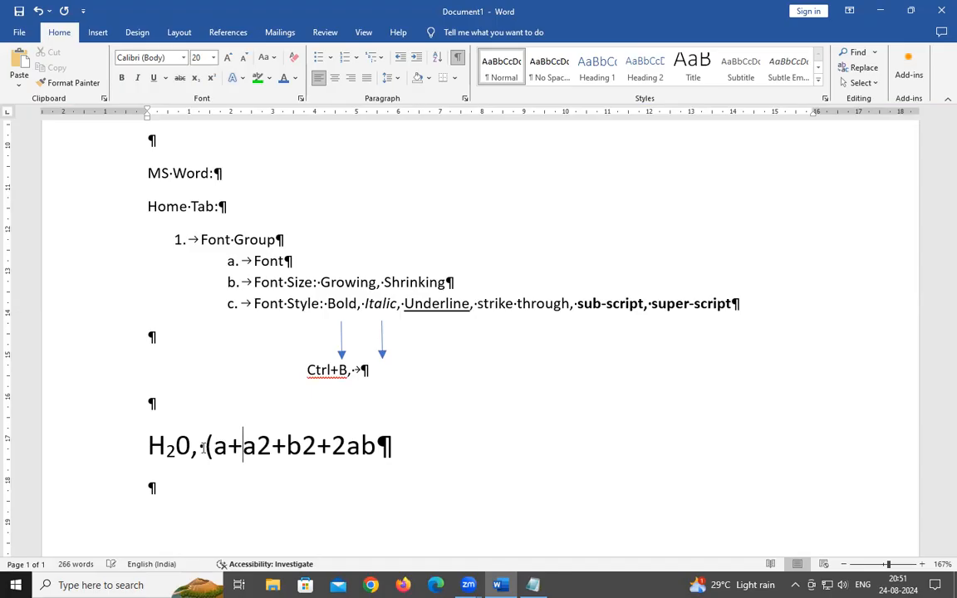
text()2)
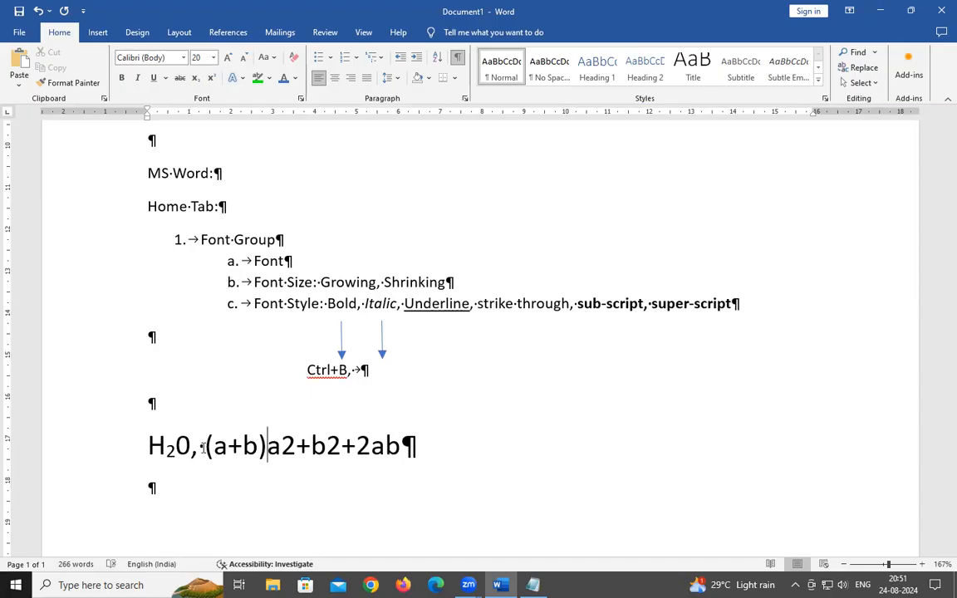
text( =)
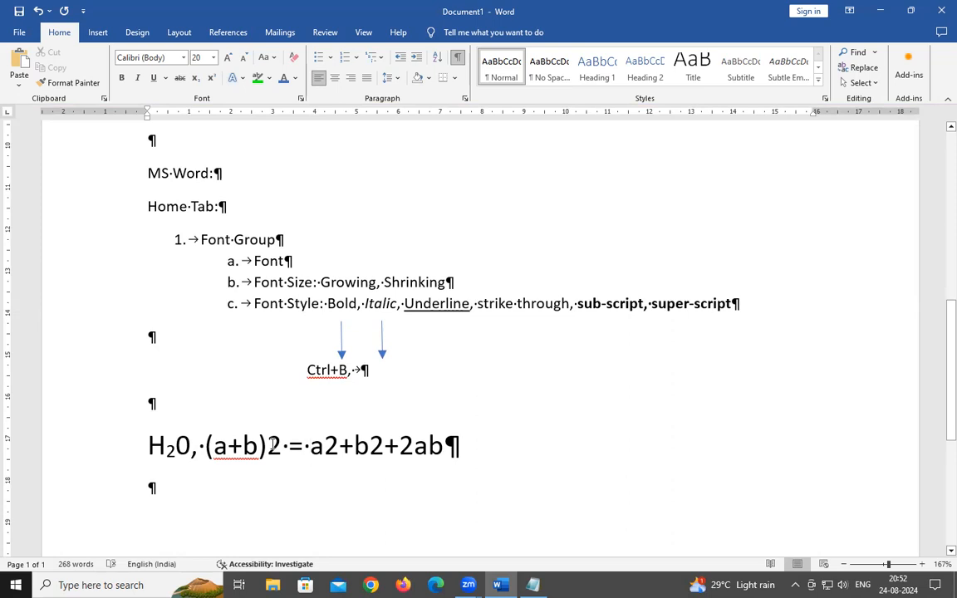
Format the 2s after "(a+b)", "a" and "b" in the formula as superscript
drag(266, 445, 282, 440)
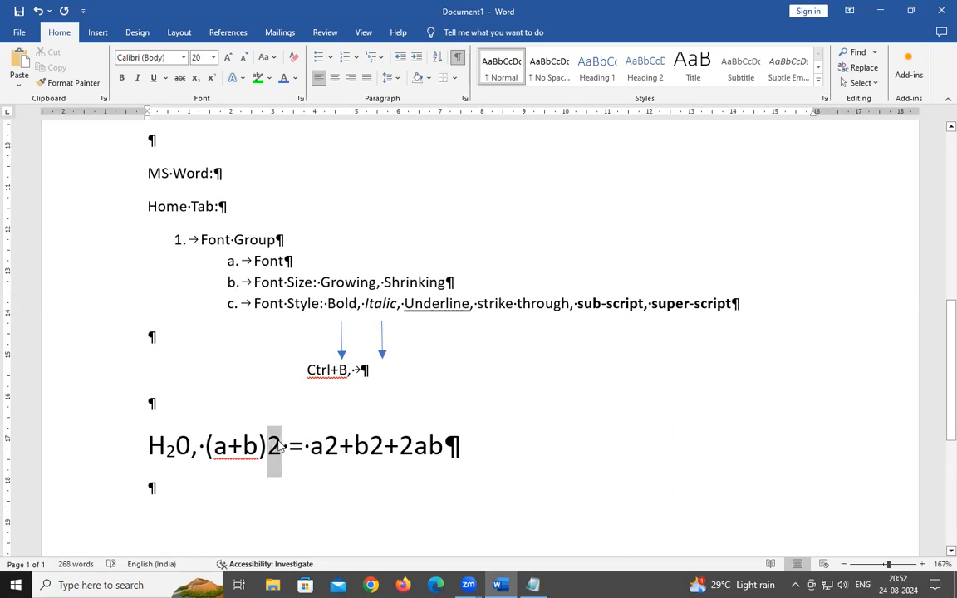
click(211, 77)
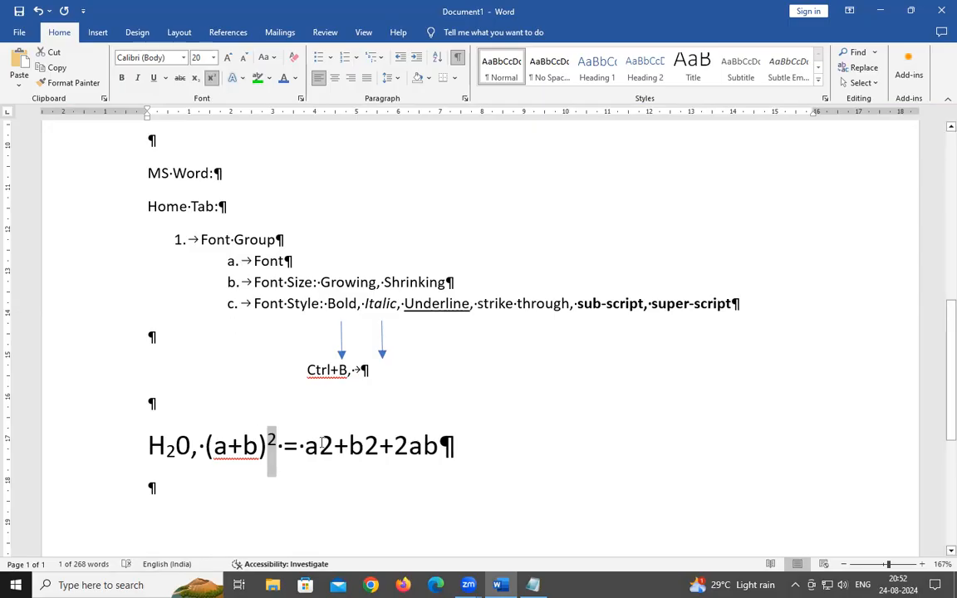
drag(319, 446, 328, 442)
key(ctrl+shift+equal)
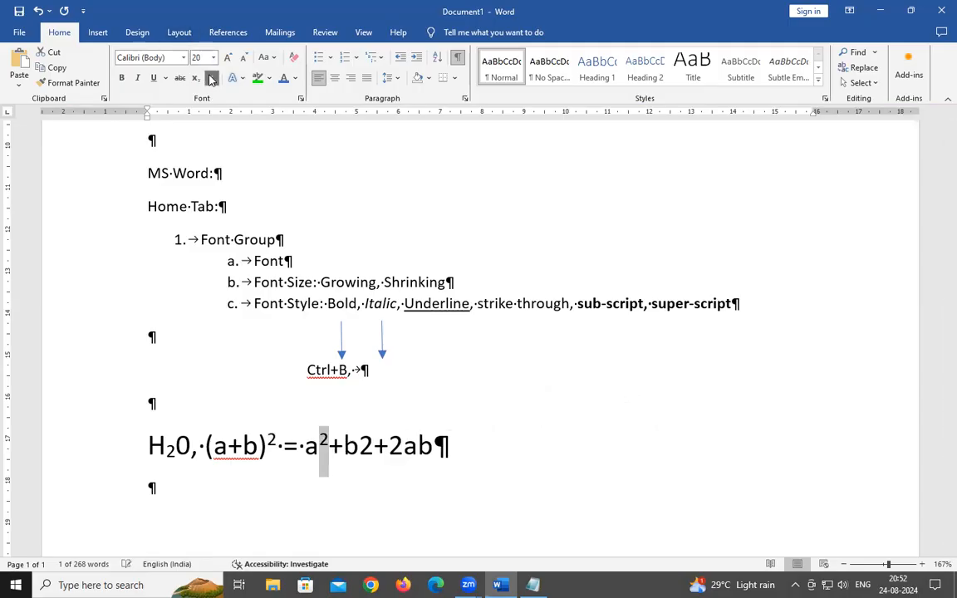
drag(360, 446, 372, 443)
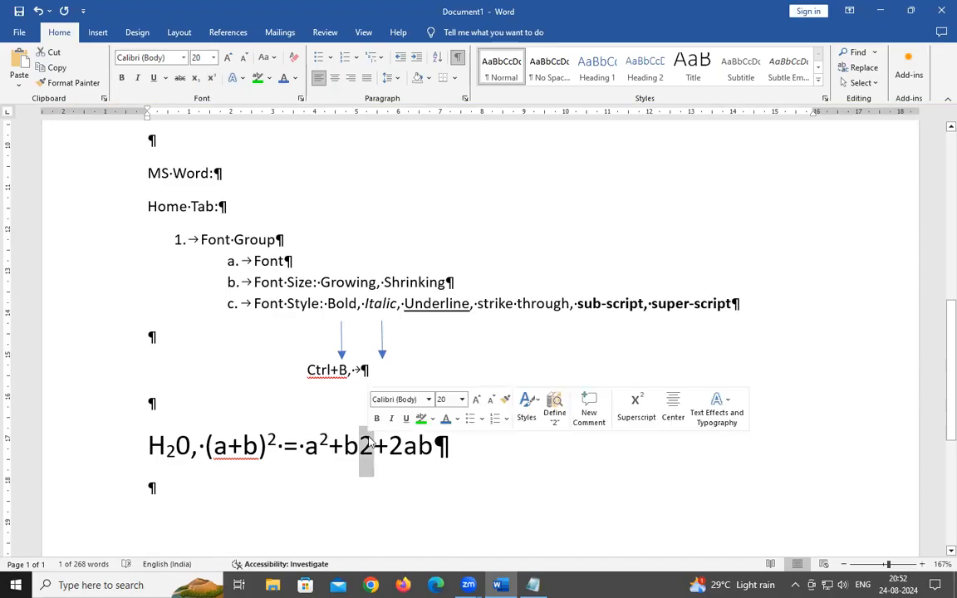
click(210, 78)
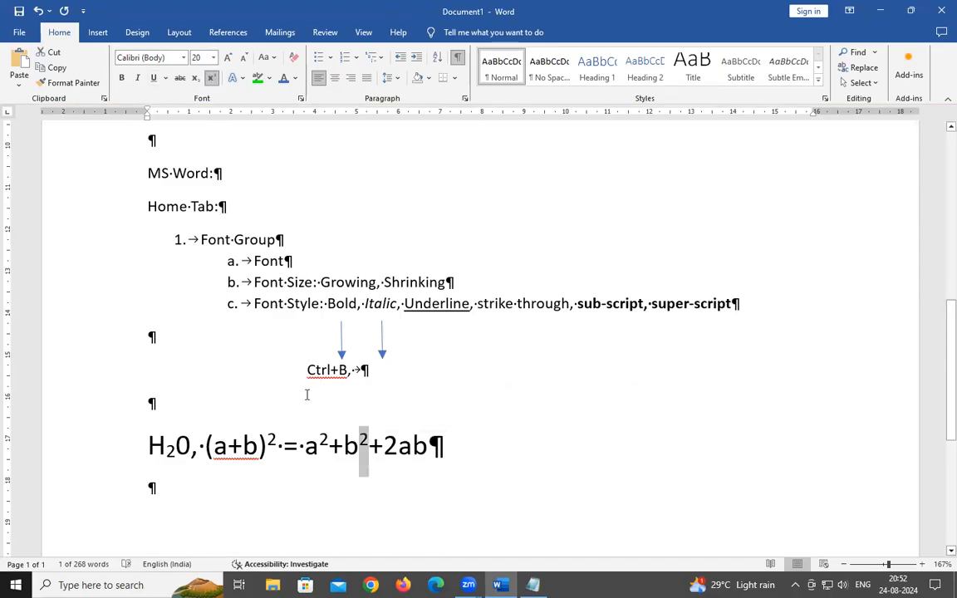
click(398, 445)
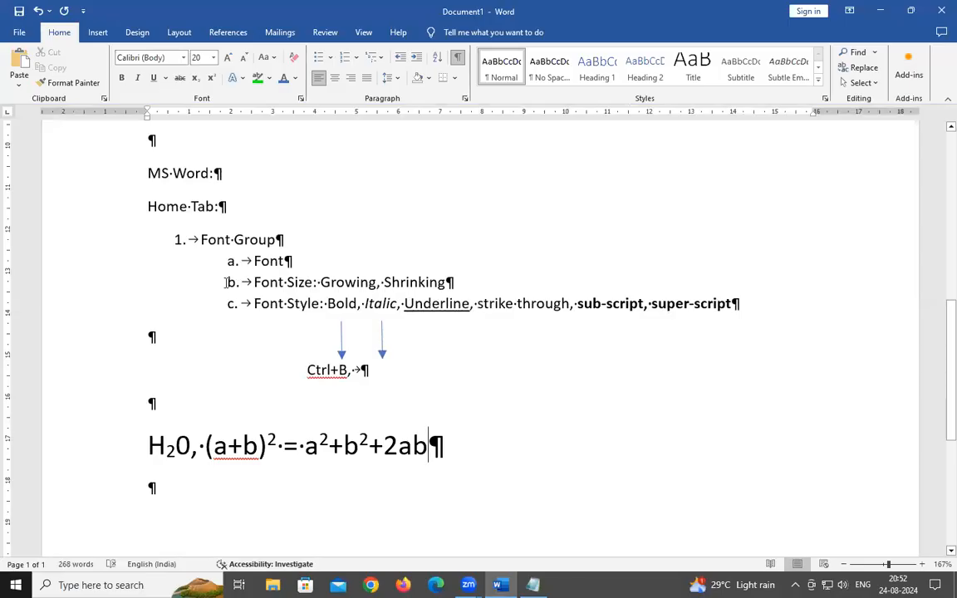
Remove the superscript from the 2 after "b" and apply it again
drag(370, 446, 359, 446)
key(ctrl+shift+equal)
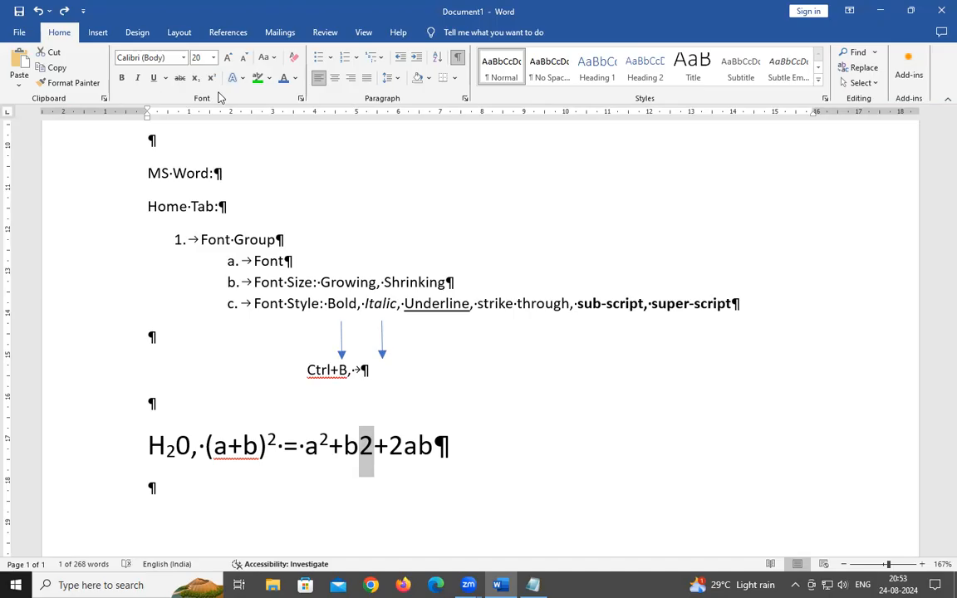
key(ctrl+shift+equal)
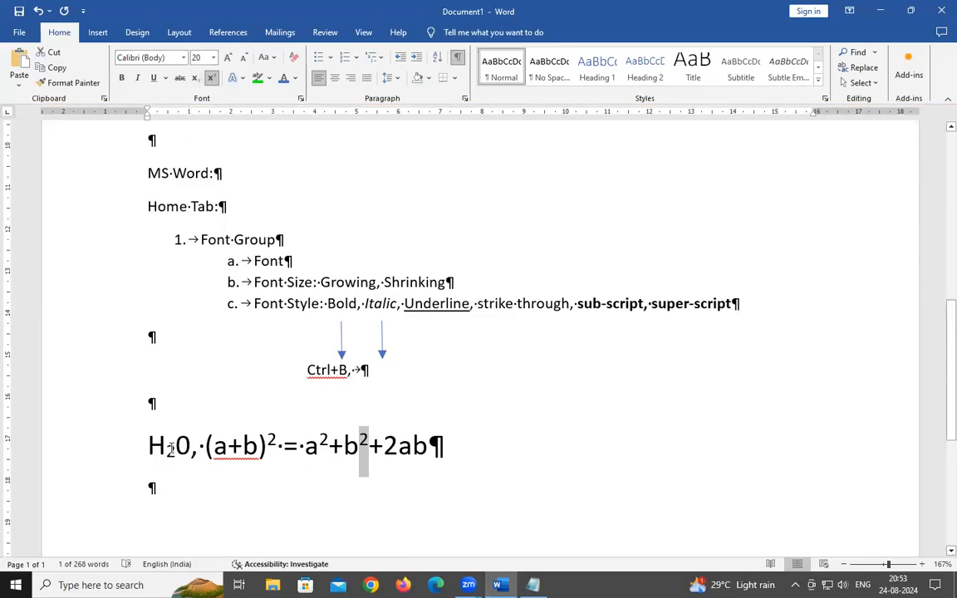
Remove the subscript from the 2 in "H20" and apply it again
drag(166, 450, 177, 449)
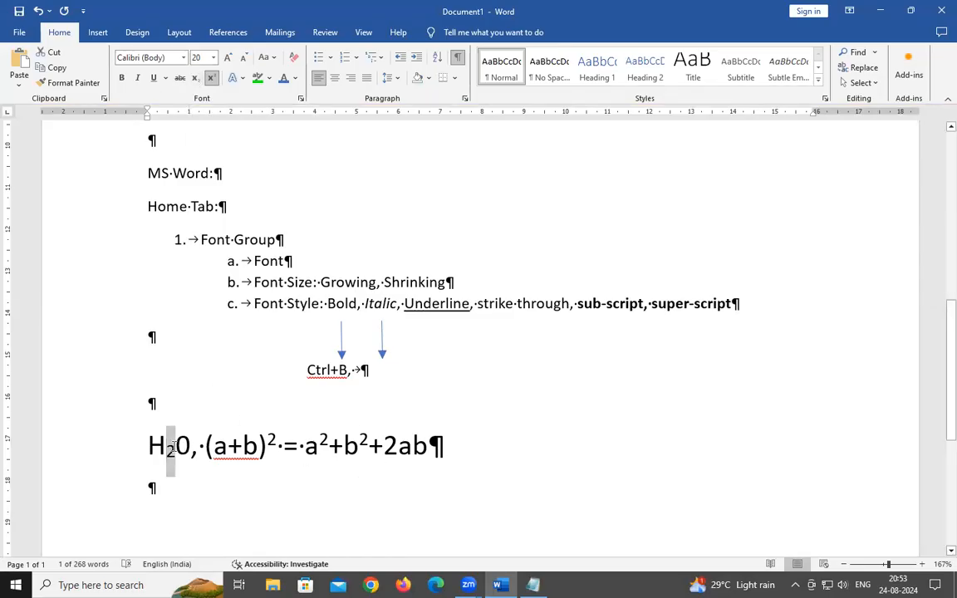
click(195, 78)
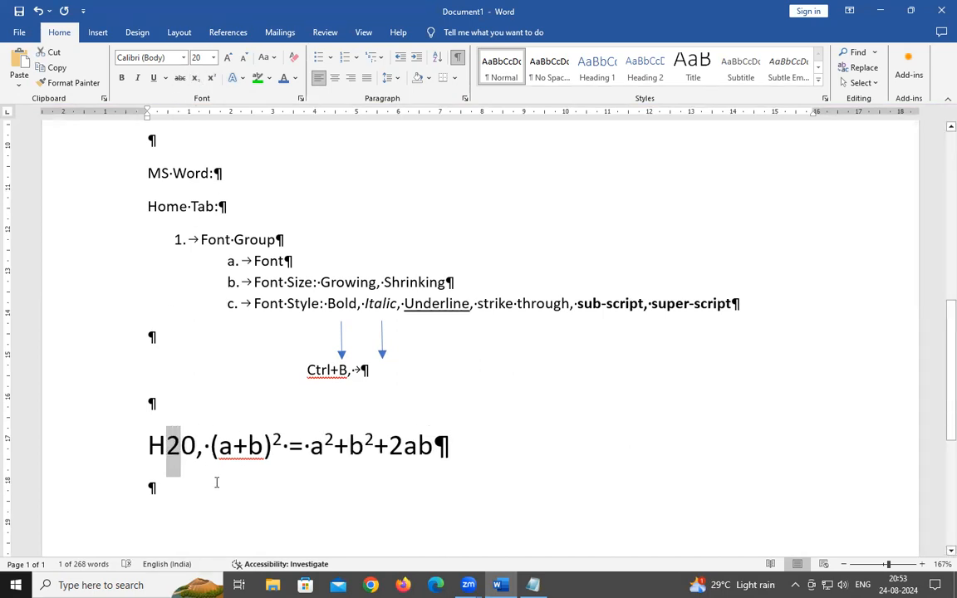
key(ctrl+equal)
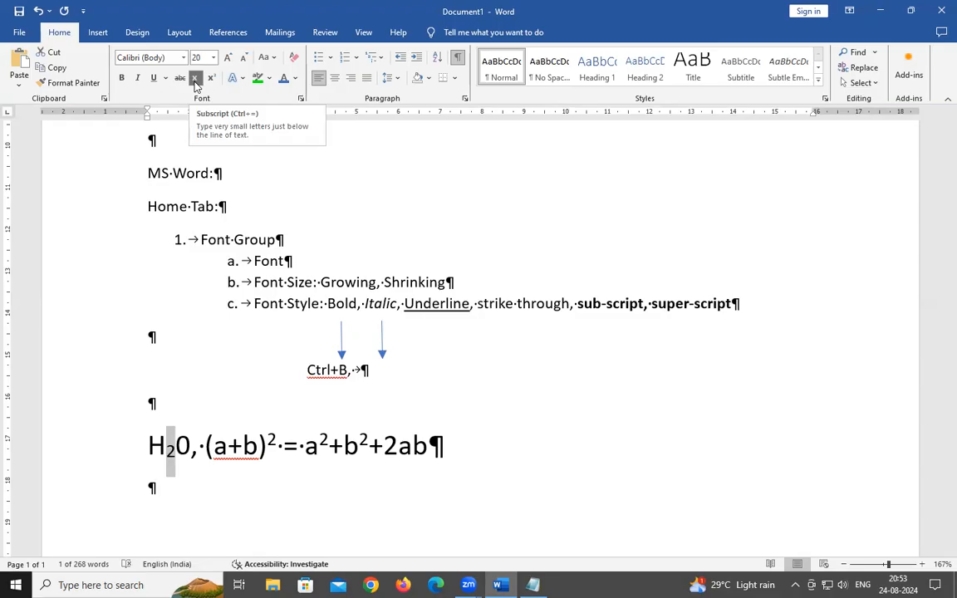
Move the arrow from below "Italic" to below "sub-script" and tab the "Ctrl+B, " line across to it
click(382, 340)
drag(381, 340, 613, 317)
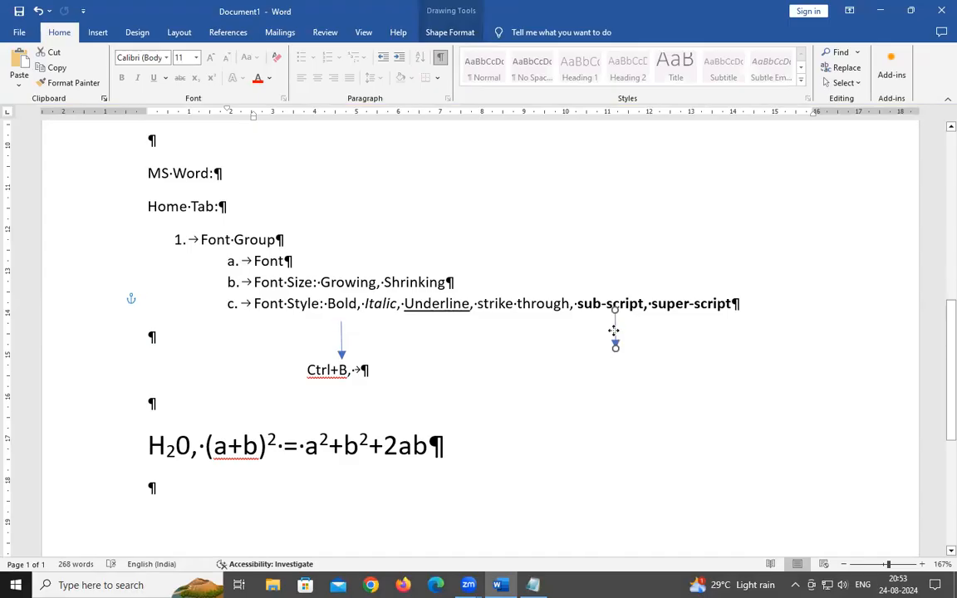
click(604, 371)
key(Tab)
key(Tab)
key(Tab)
key(Tab)
key(Tab)
key(BackSpace)
Enter the subscript shortcut note "Ctrl + =" beneath the moved arrow
text(Ctrl+)
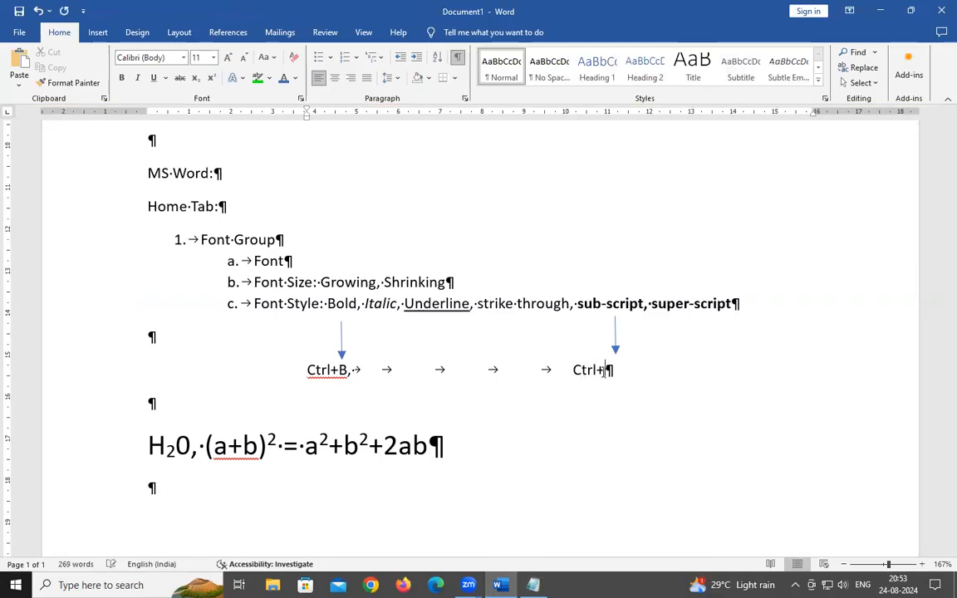
text( =)
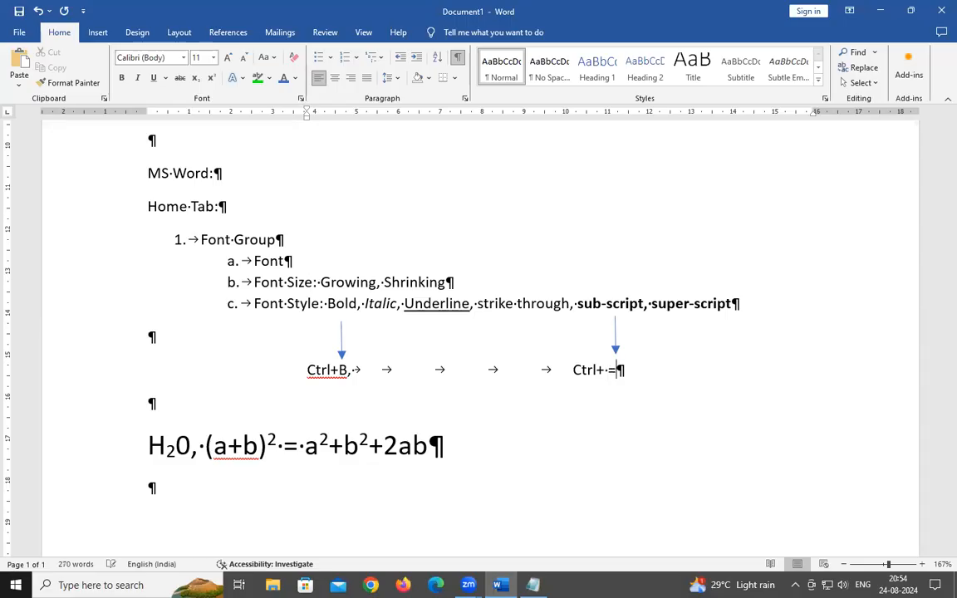
key(Left)
key(Left)
key(Left)
click(643, 376)
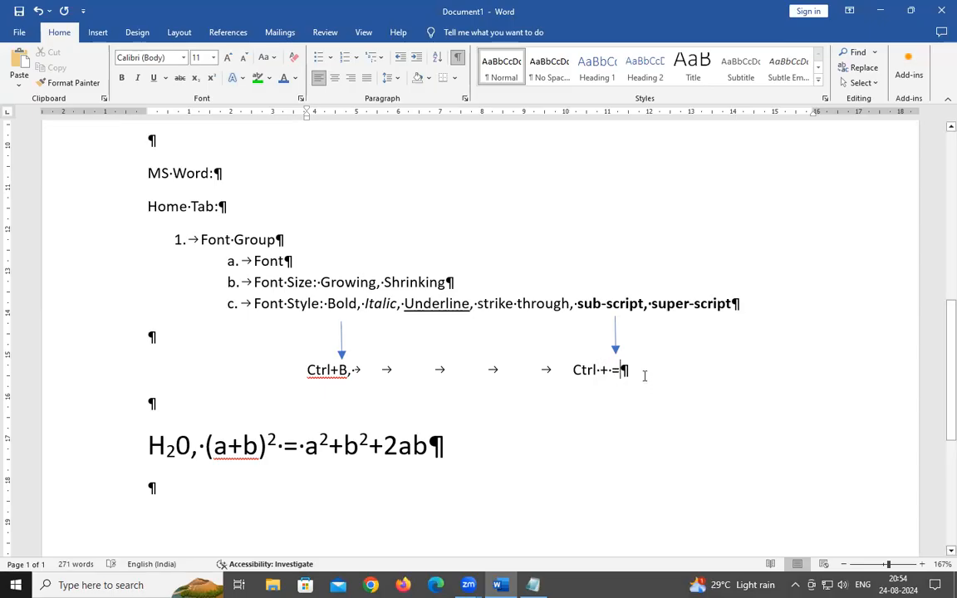
Copy "Ctrl + =" and paste it two tabs further along the same line, below "super-script"
key(shift+ctrl+Left)
key(shift+ctrl+Left)
key(shift+ctrl+Left)
key(shift+ctrl+Left)
key(shift+ctrl+Right)
key(ctrl+c)
click(644, 376)
key(Tab)
key(Tab)
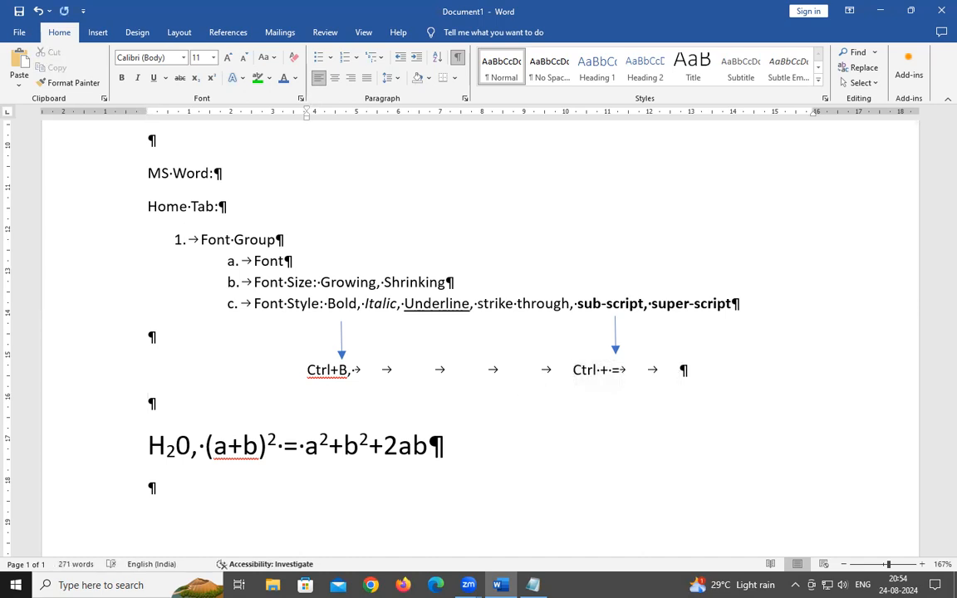
key(ctrl+v)
Insert "Shift + " in front of the pasted "Ctrl + ="
key(Left)
key(Left)
key(Left)
key(Left)
key(Left)
key(Left)
key(Left)
key(Left)
text(Shift +)
Replace the "=" with "(+)" in the superscript shortcut note
key(Right)
key(Right)
key(Right)
key(Right)
key(Right)
key(Right)
key(Right)
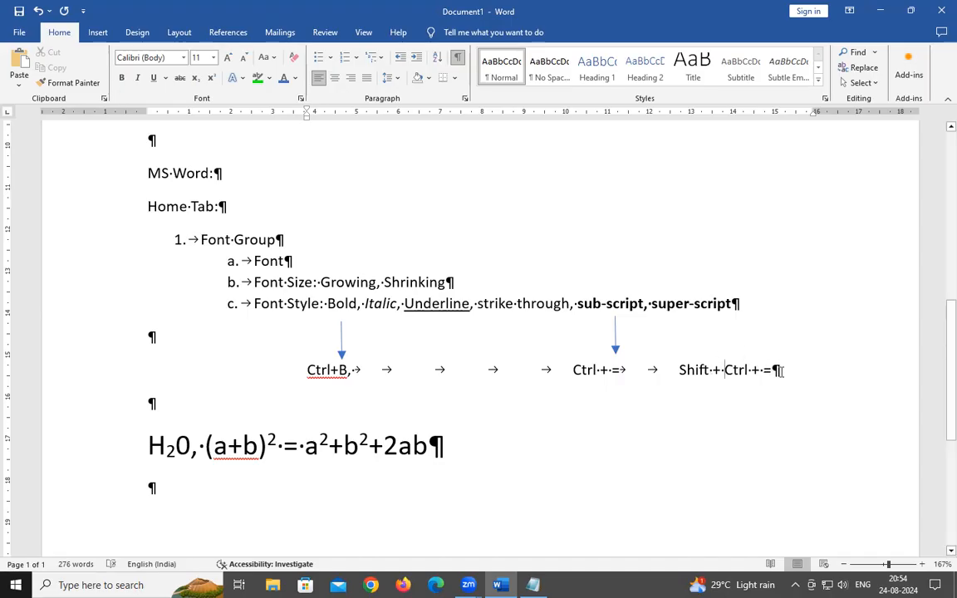
key(Delete)
text(())
key(Left)
text(+)
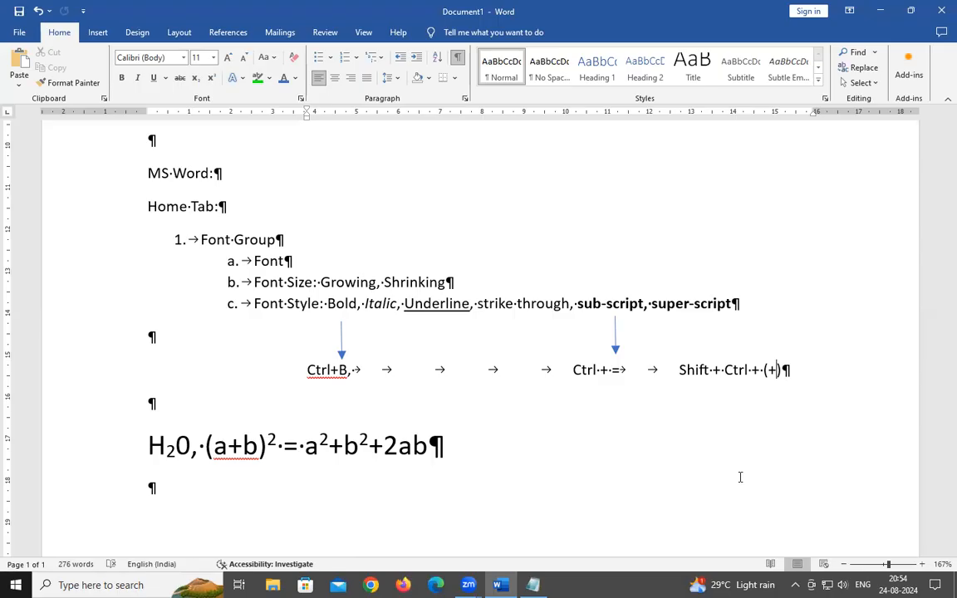
Format the "ab" at the end of the formula line as superscript
click(412, 446)
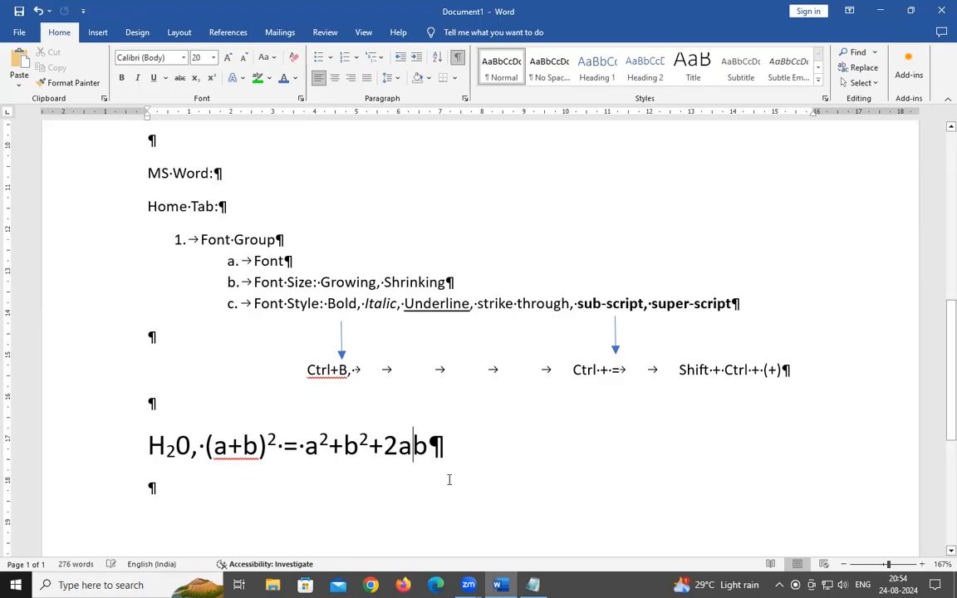
key(Left)
key(shift+Right)
key(shift+Right)
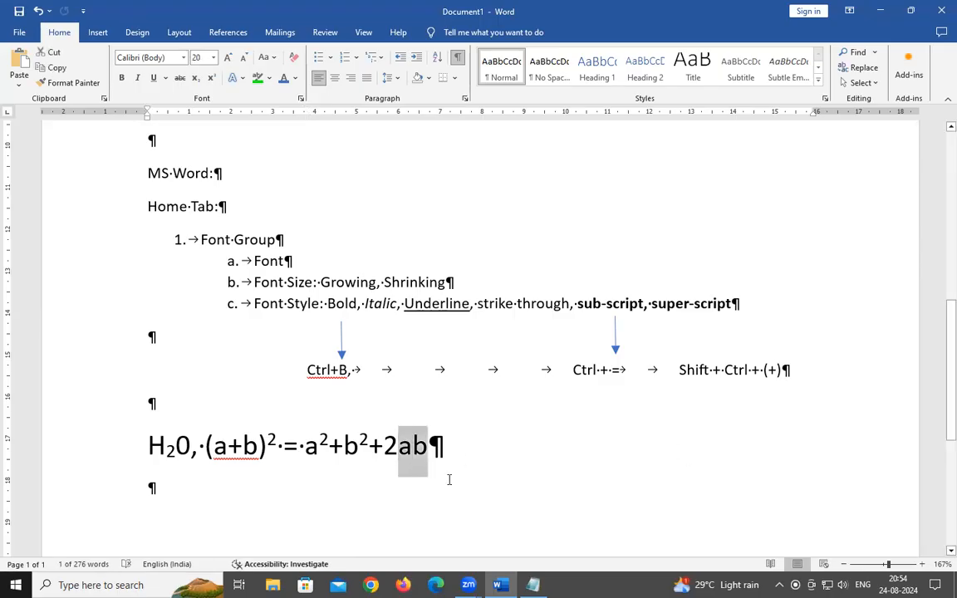
key(ctrl+shift+plus)
click(418, 461)
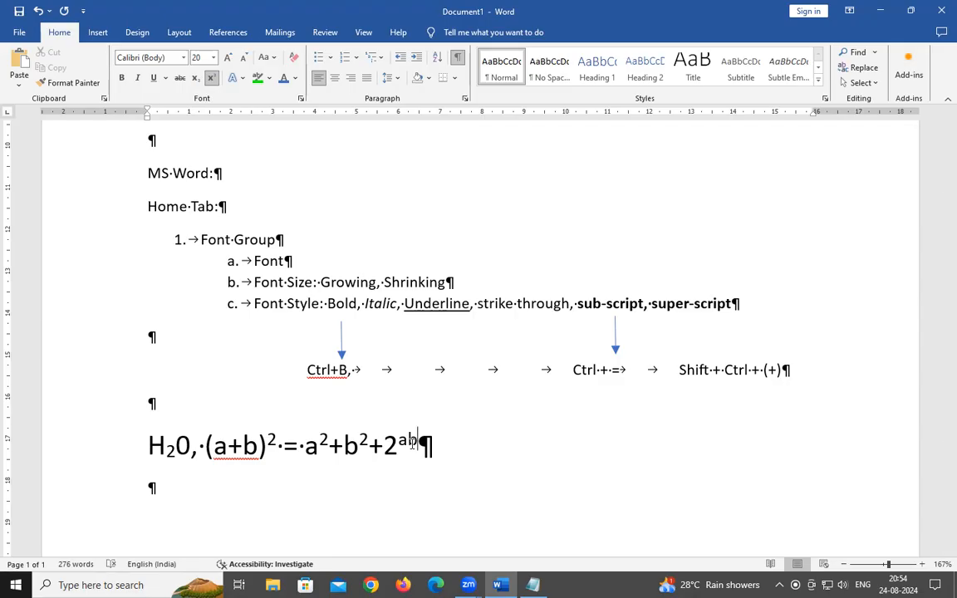
double_click(330, 281)
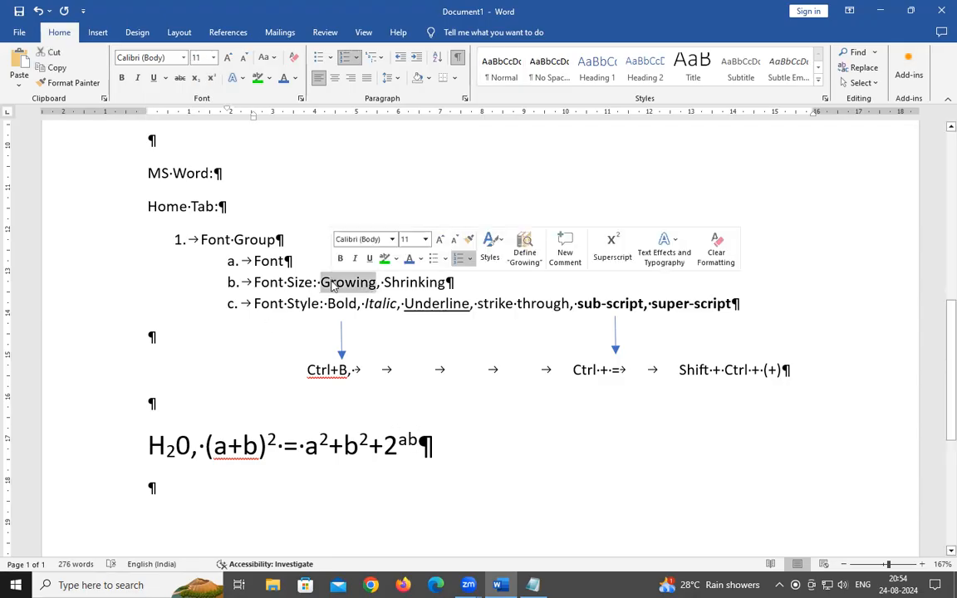
click(362, 332)
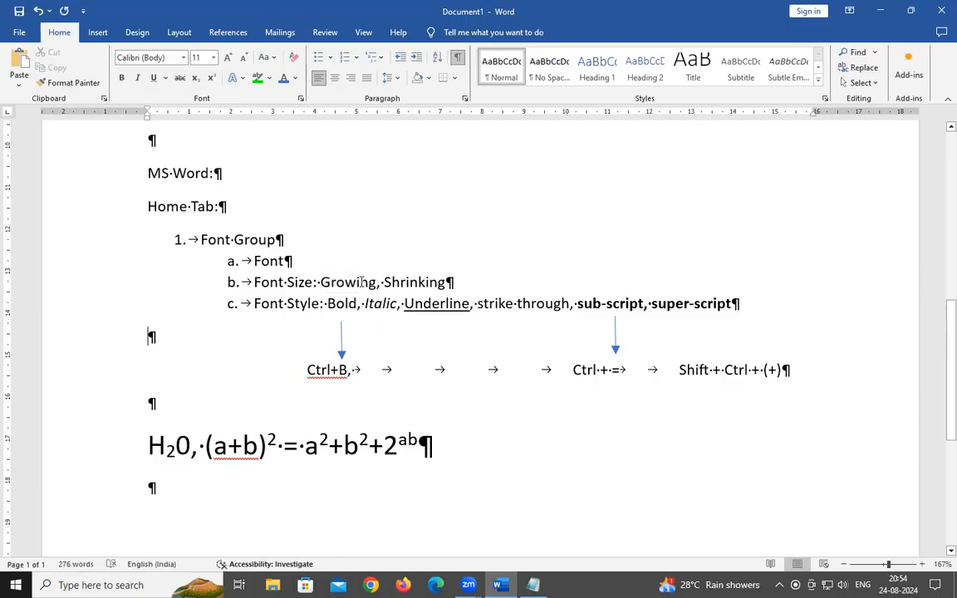
click(342, 337)
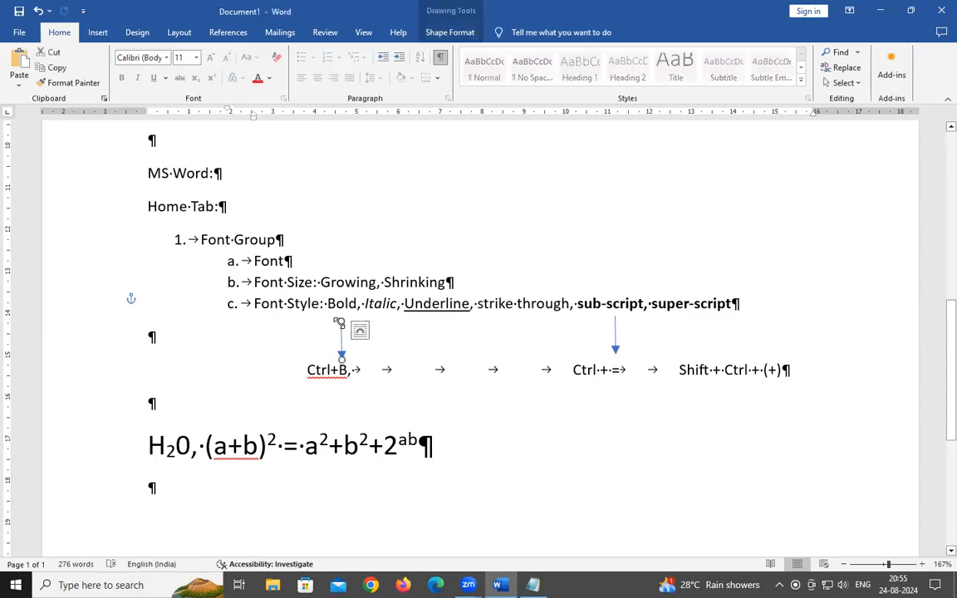
click(360, 331)
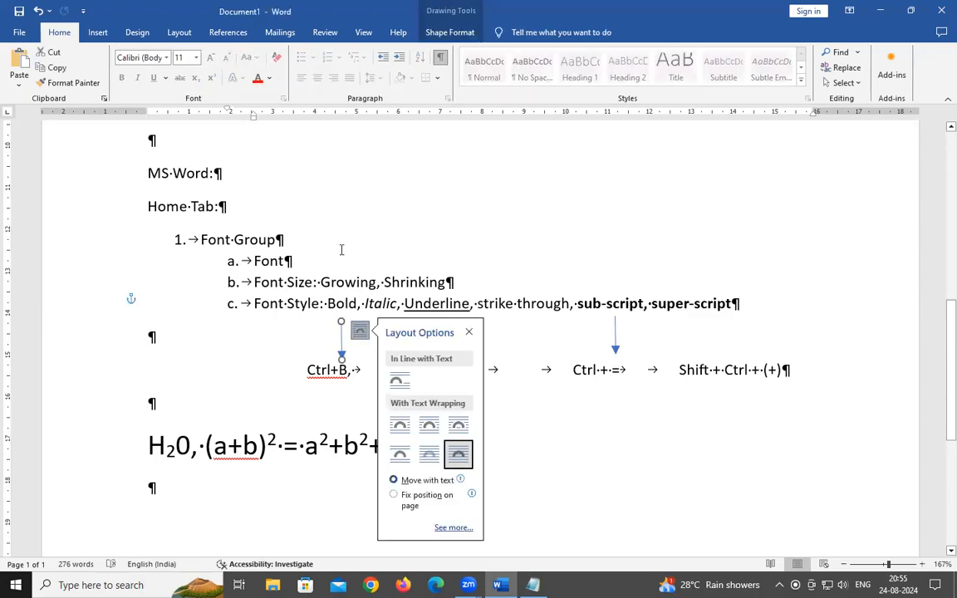
click(352, 253)
key(ctrl+v)
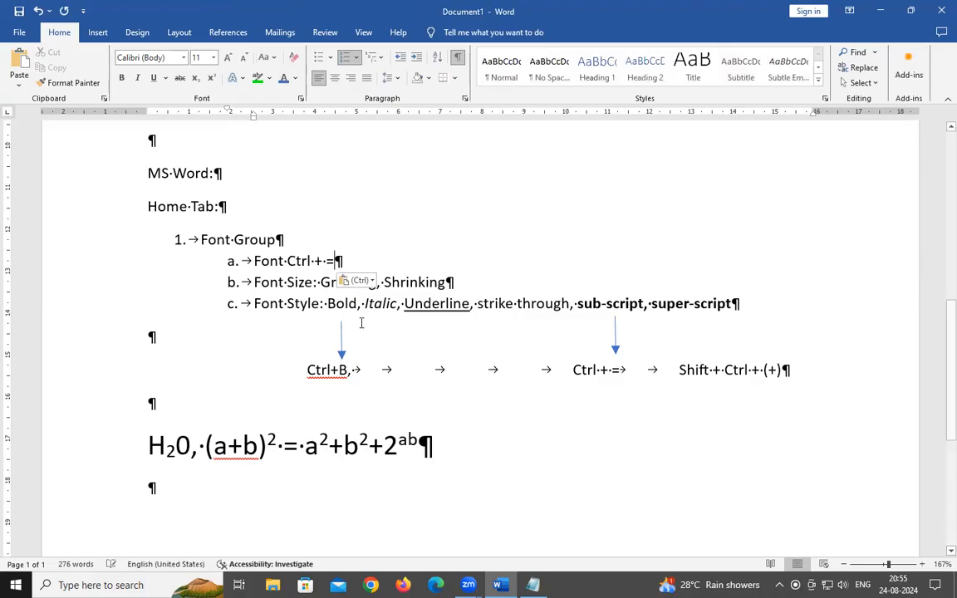
key(ctrl+z)
Duplicate the arrow above "Ctrl+B" and place the copy diagonally from "Growing" up towards the "Home Tab:" line
click(342, 341)
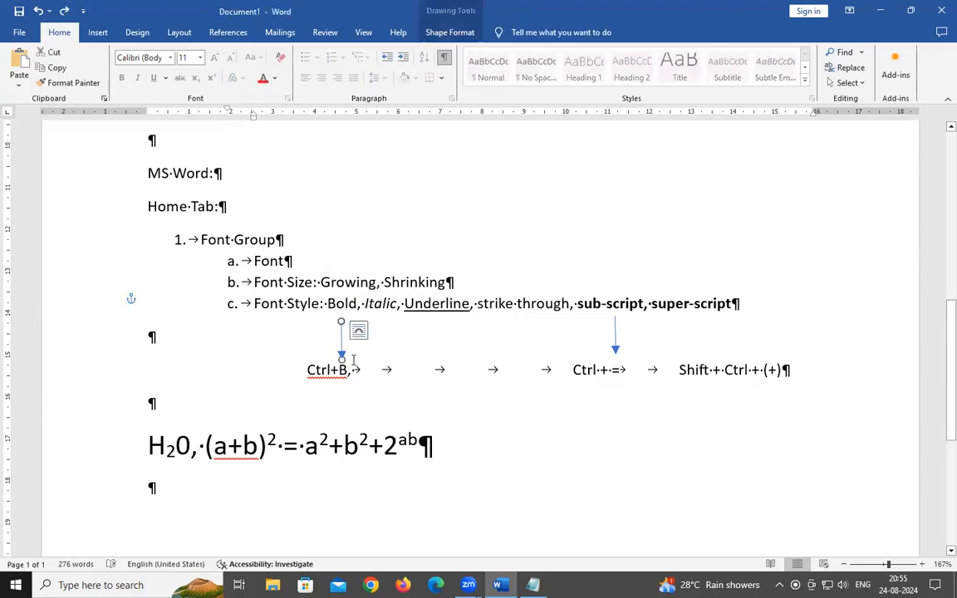
key(ctrl+c)
key(ctrl+v)
drag(359, 359, 380, 242)
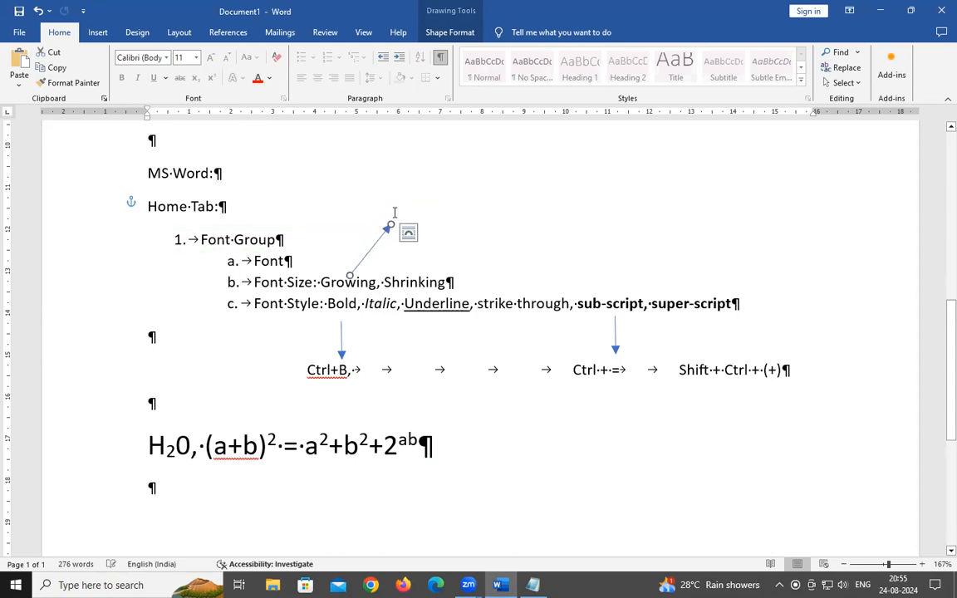
Enter "Shift + Ctrl + " three tabs after "Home Tab:", above the new arrow
click(393, 219)
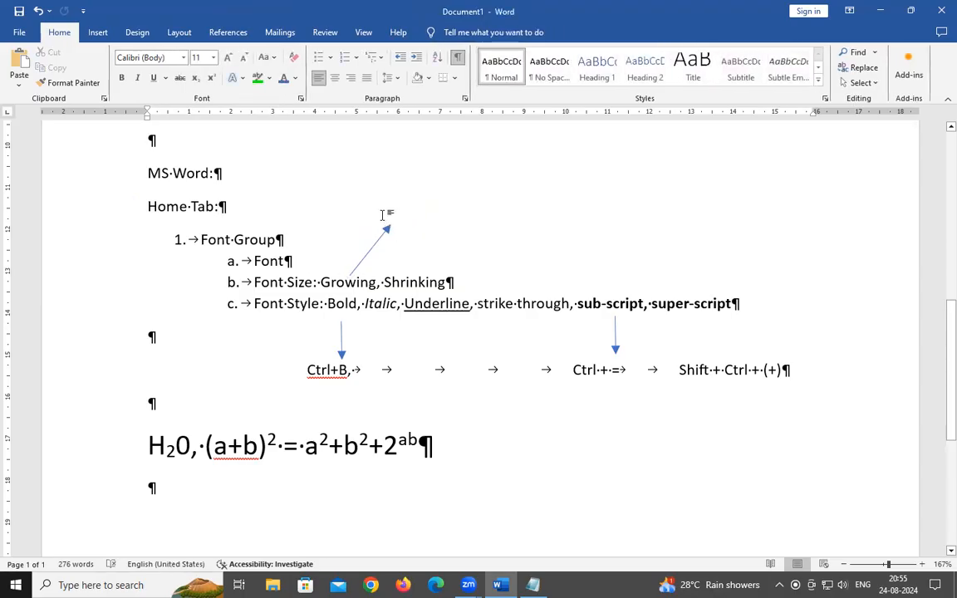
key(Tab)
key(Tab)
key(Tab)
text(Shift)
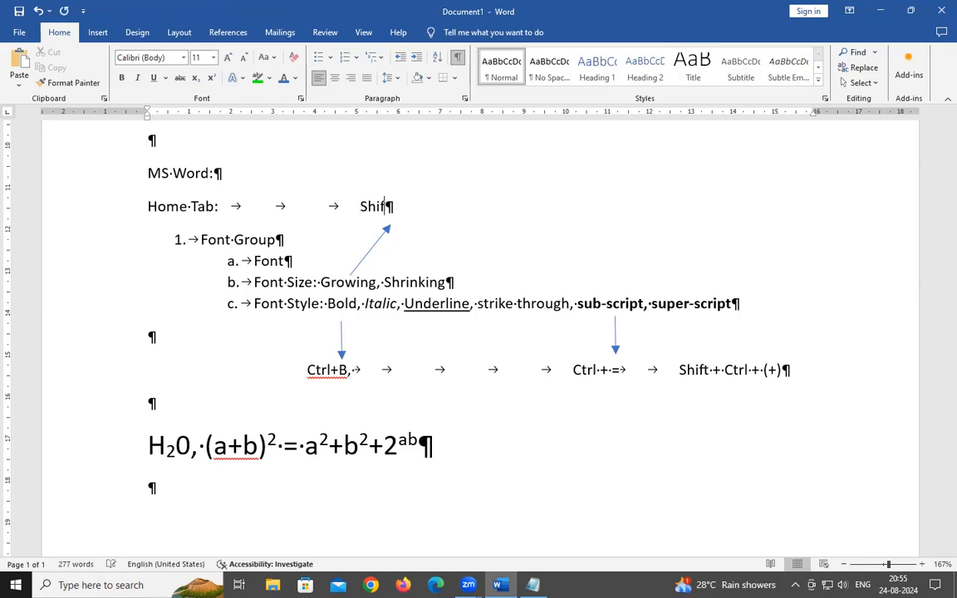
text( + Ctrl +)
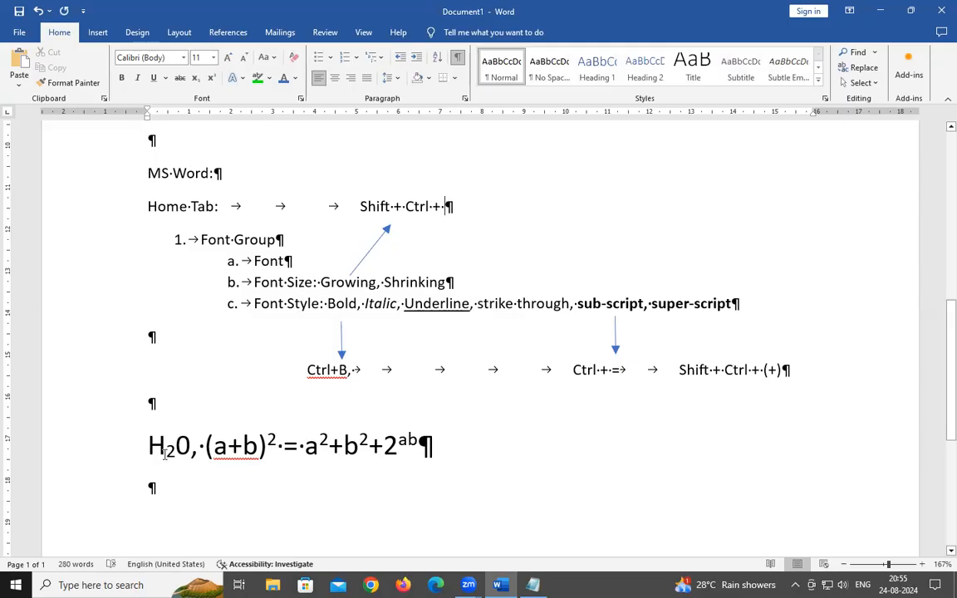
Underline "H20" in the formula line and undo the underline
drag(147, 446, 188, 441)
key(ctrl+u)
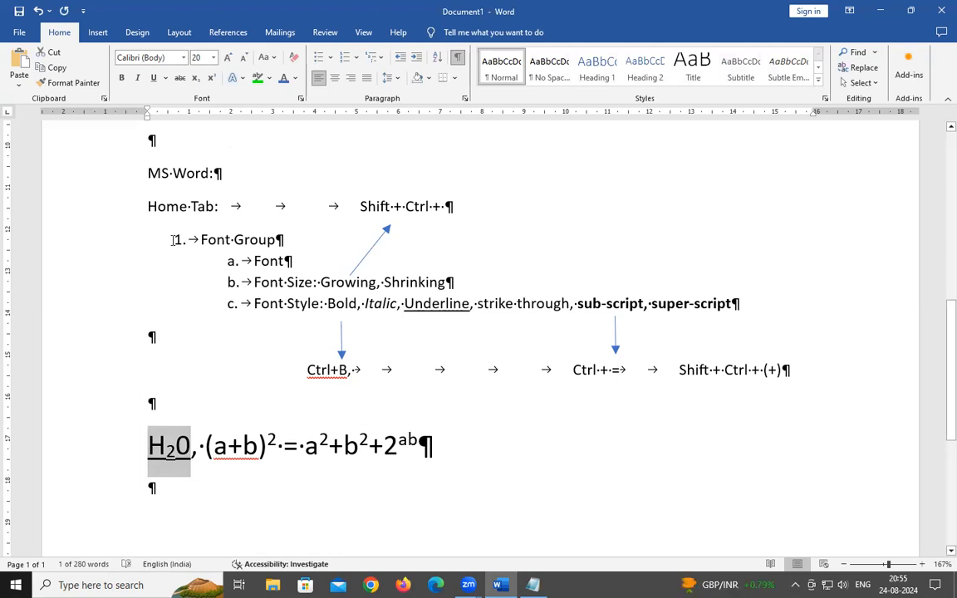
key(ctrl+u)
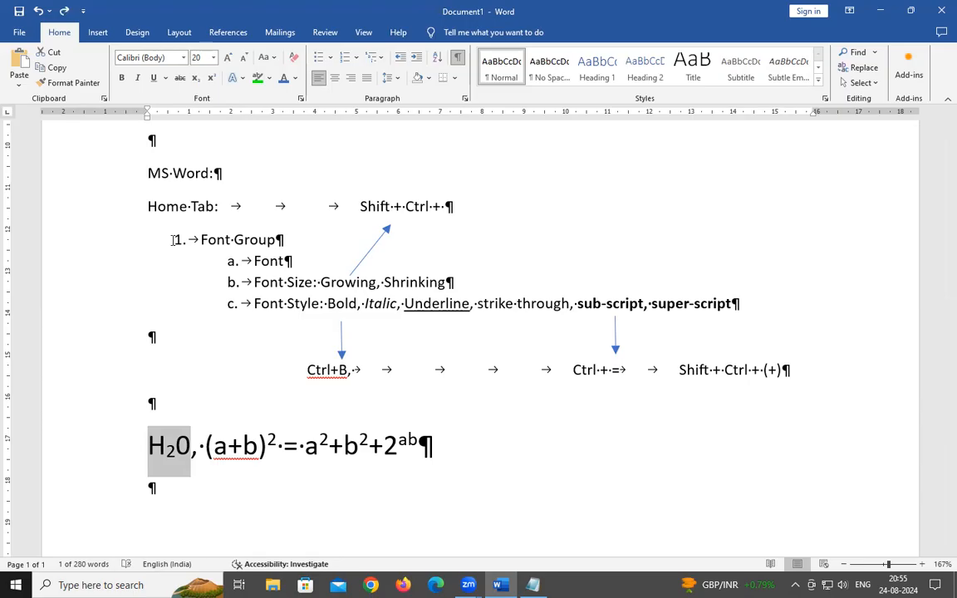
Grow the word "Growing" in the Font Size item to 16 pt
double_click(343, 283)
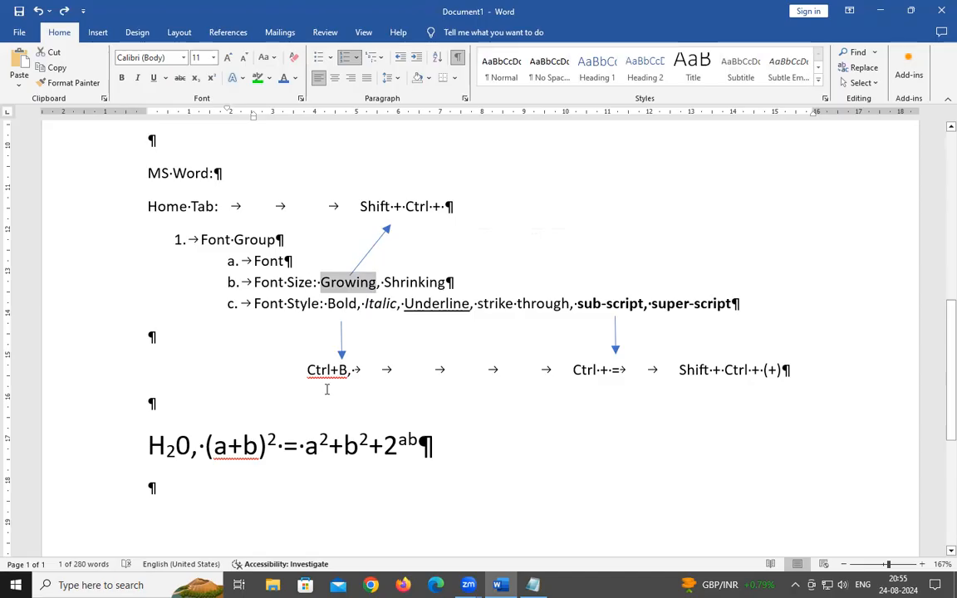
key(ctrl+shift+period)
key(ctrl+shift+period)
key(ctrl+shift+period)
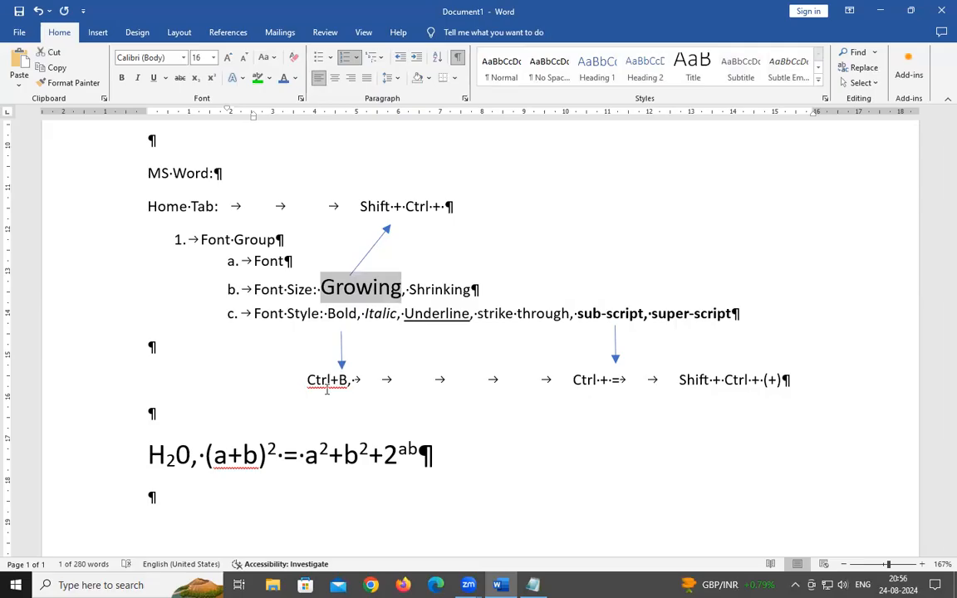
Complete the shortcut note on the "Home Tab:" line with "(>)"
click(468, 202)
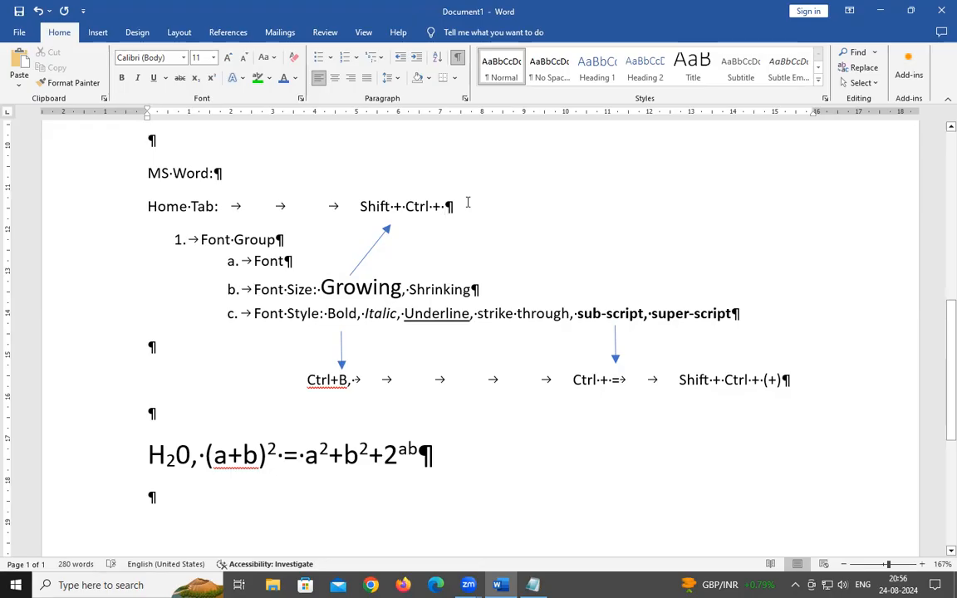
text(>)
click(446, 206)
text((>))
Enlarge the word "Growing" stepwise to 36 pt
double_click(360, 288)
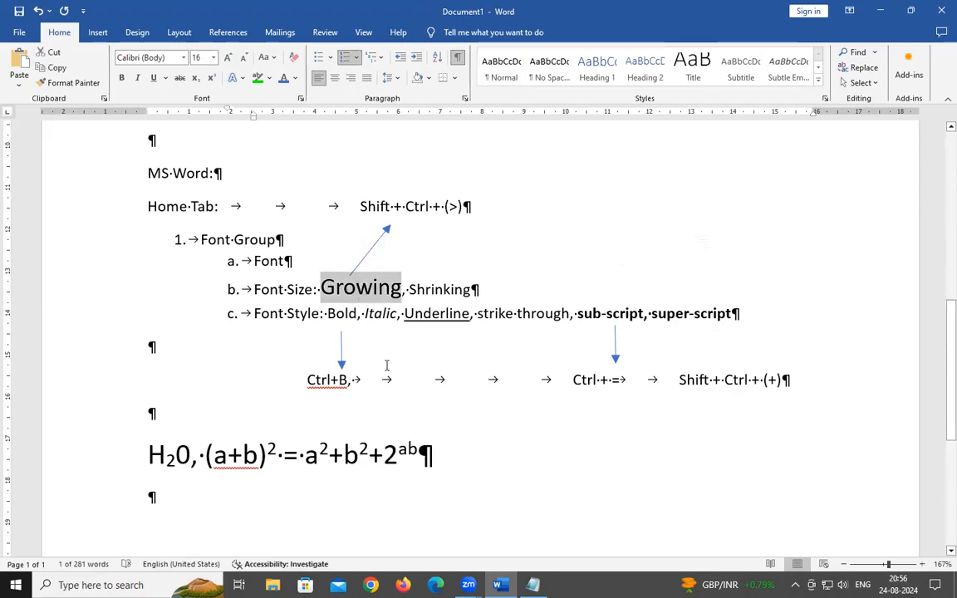
key(ctrl+shift+period)
key(ctrl+shift+period)
key(ctrl+shift+period)
key(ctrl+shift+period)
key(ctrl+shift+period)
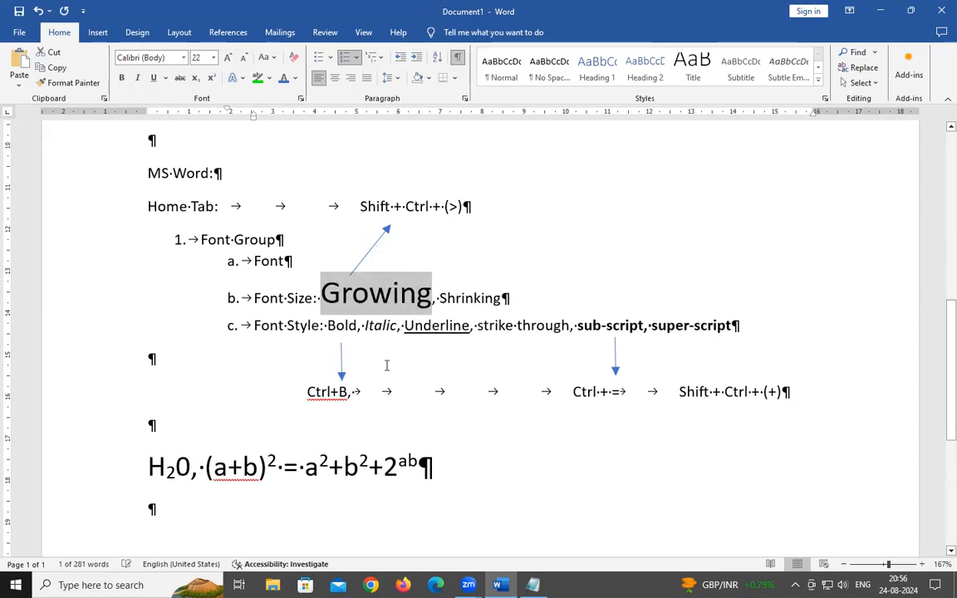
key(ctrl+shift+period)
key(ctrl+shift+period)
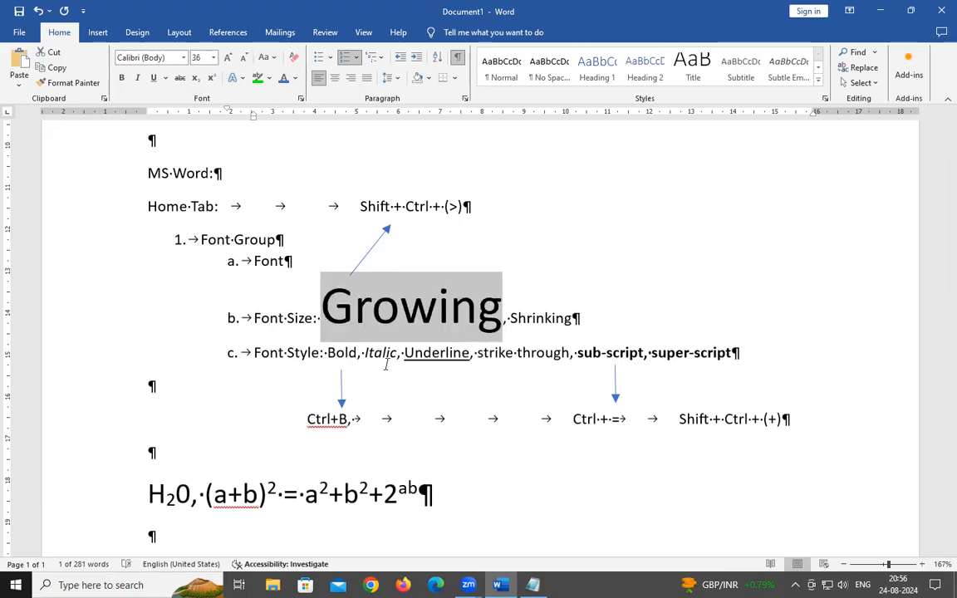
Shrink the word "Growing" stepwise back to 16 pt
key(ctrl+shift+comma)
key(ctrl+shift+comma)
key(ctrl+shift+comma)
key(ctrl+shift+comma)
key(ctrl+shift+comma)
key(ctrl+shift+comma)
key(ctrl+shift+comma)
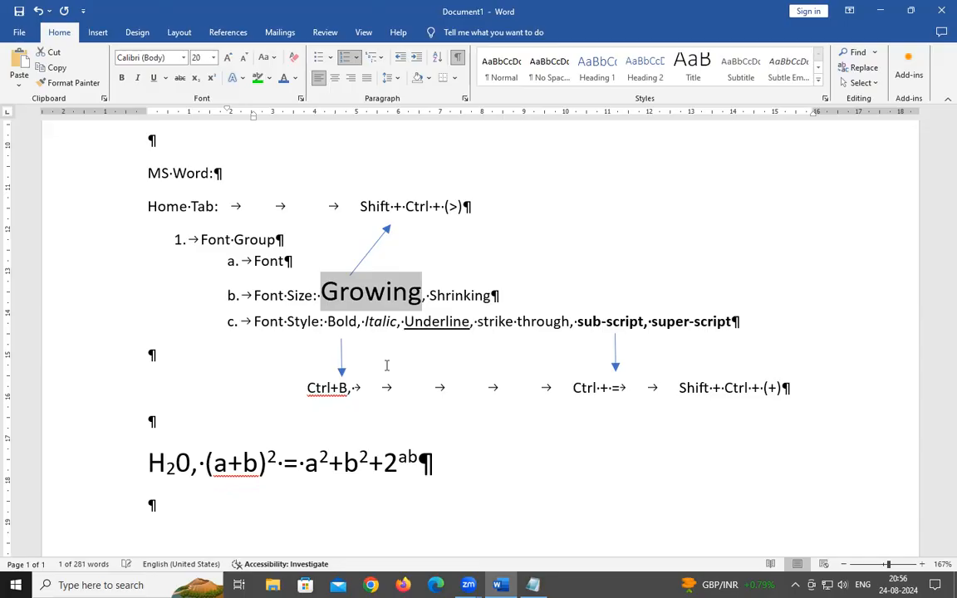
Duplicate the diagonal arrow above "Growing" and place the copy above "Shrinking"
click(367, 253)
drag(369, 257, 476, 243)
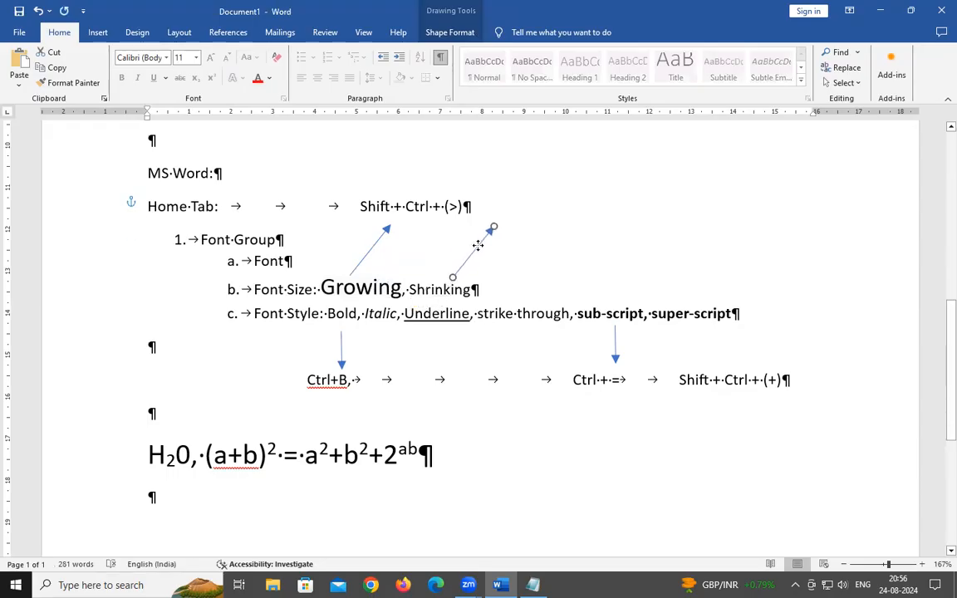
Copy "Shift + Ctrl + (>)" and paste it two tabs further along the "Home Tab:" line
click(362, 204)
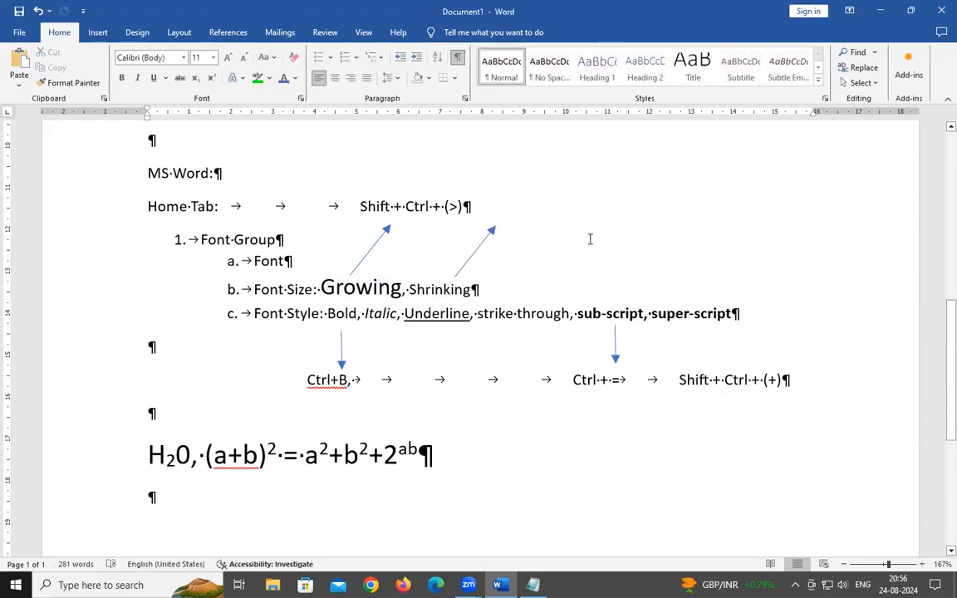
key(shift+End)
key(ctrl+c)
key(Right)
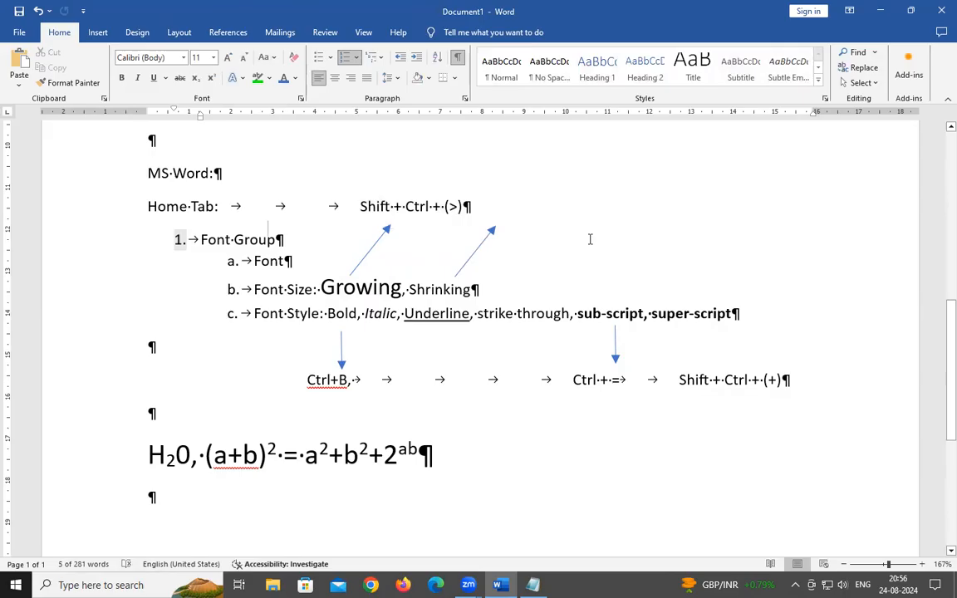
key(Tab)
key(Tab)
key(ctrl+v)
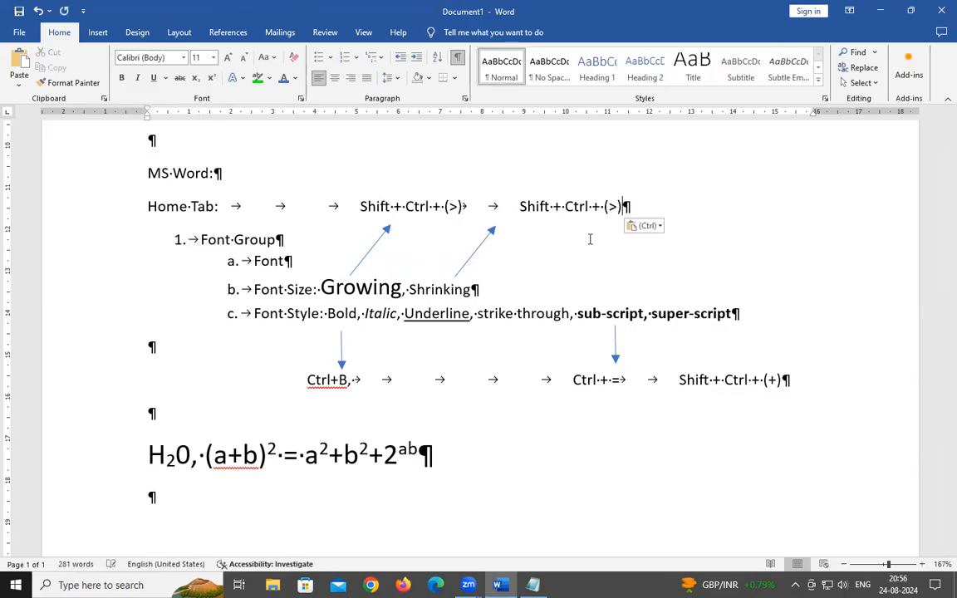
Change the pasted note to "Shift + Ctrl + (<)" and replace the tab in front of it with spaces to align it with the arrow
key(Left)
key(BackSpace)
text(<)
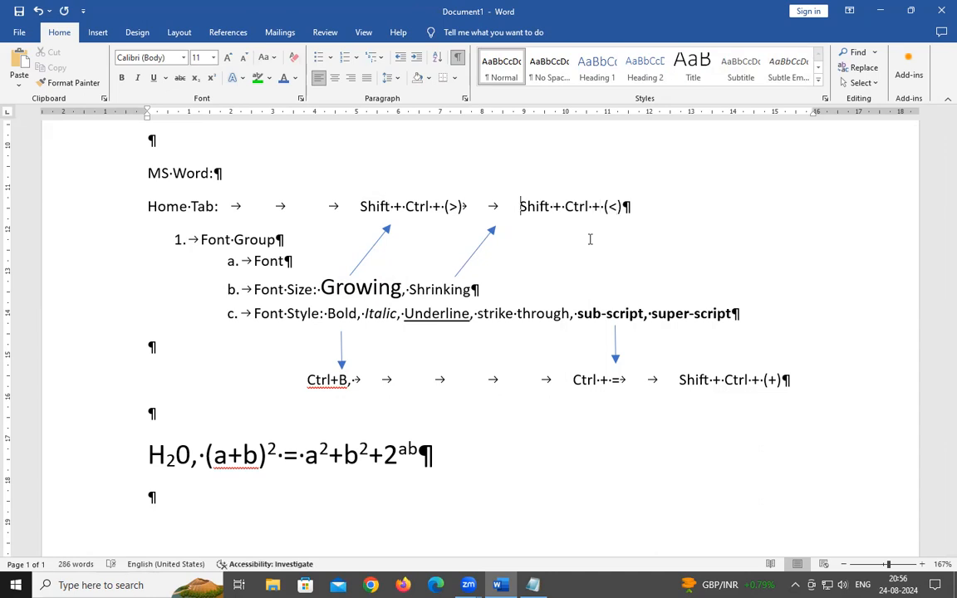
key(BackSpace)
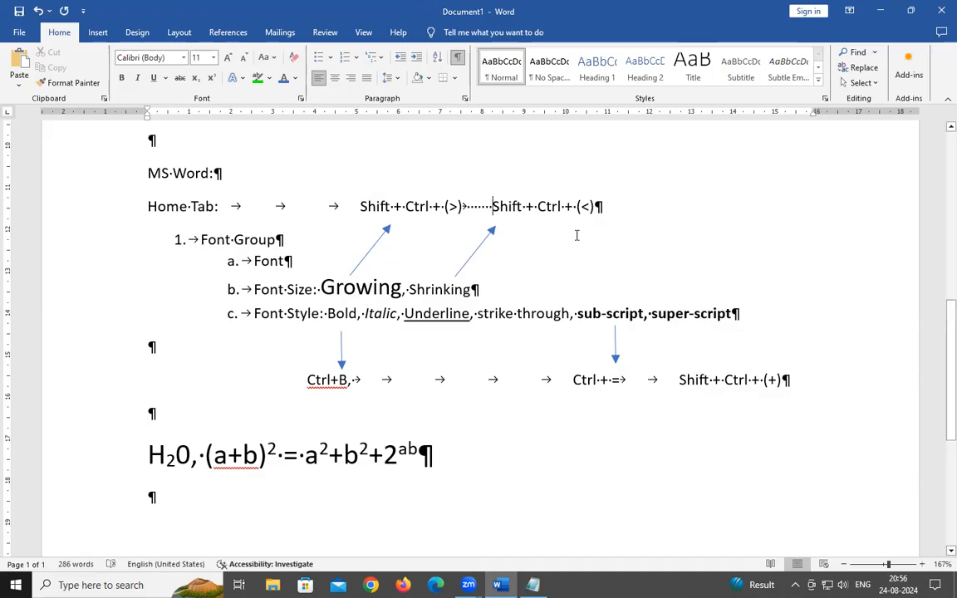
Hide the formatting marks and look over the available text highlight colours
click(458, 58)
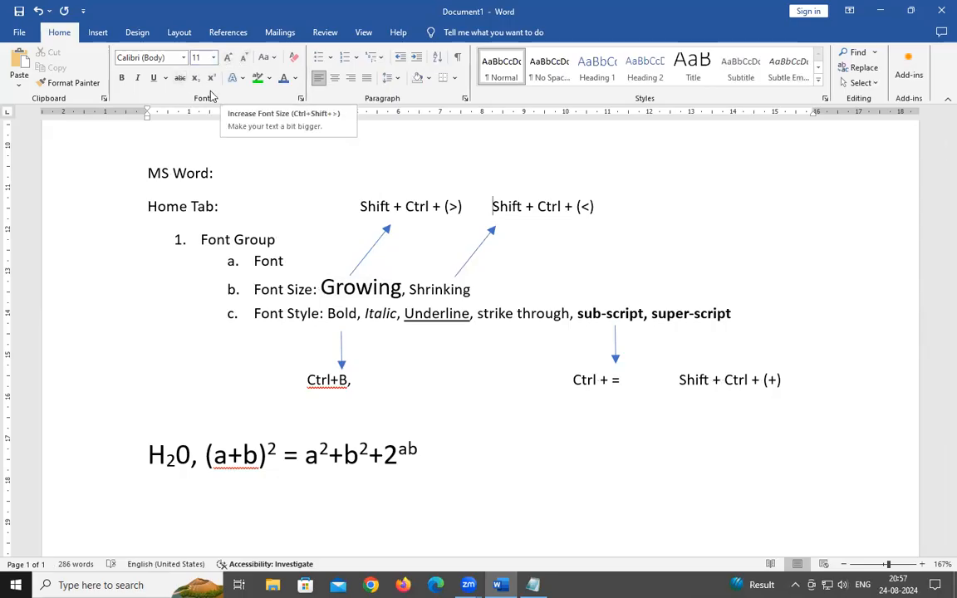
click(269, 78)
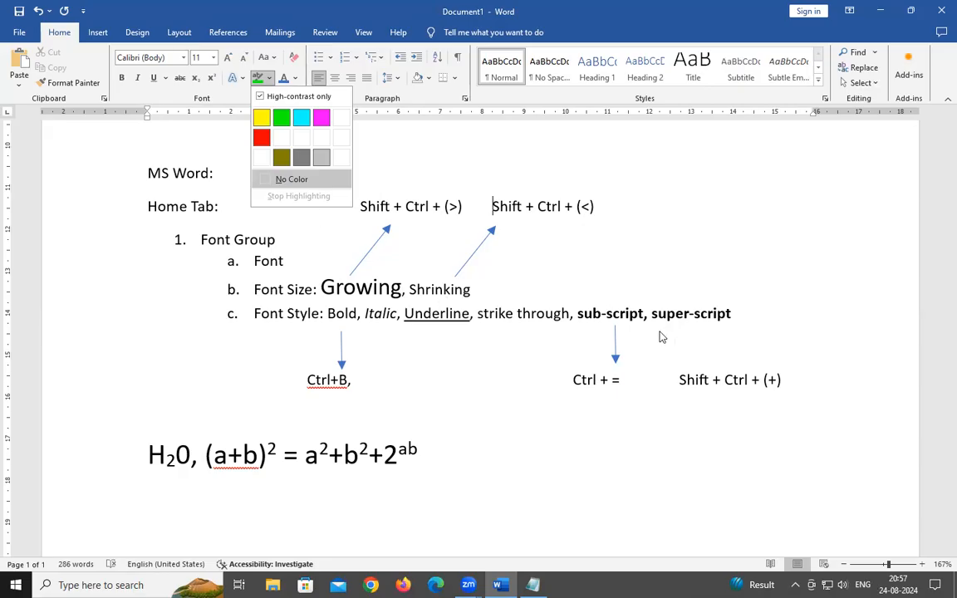
click(598, 313)
click(595, 314)
click(515, 313)
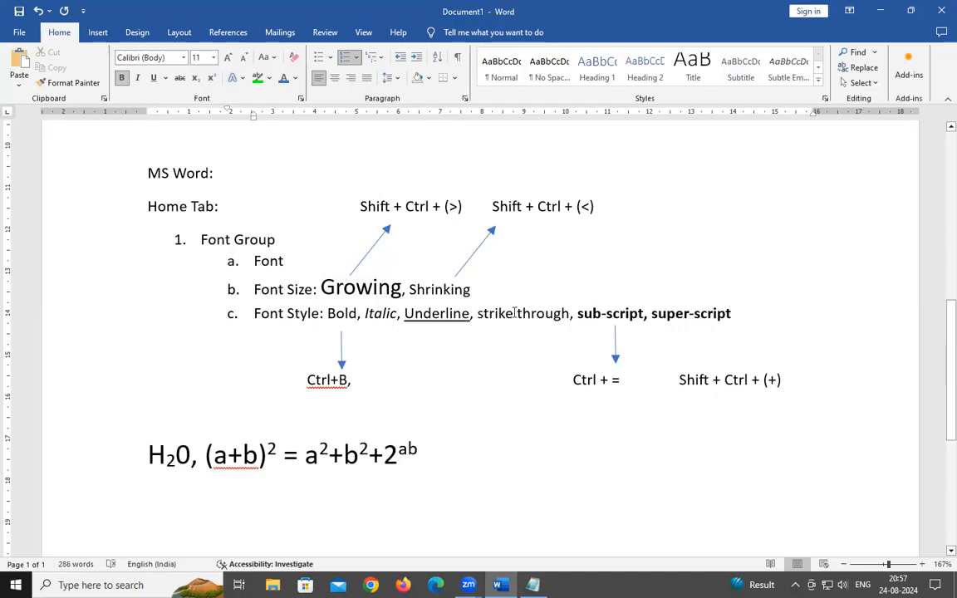
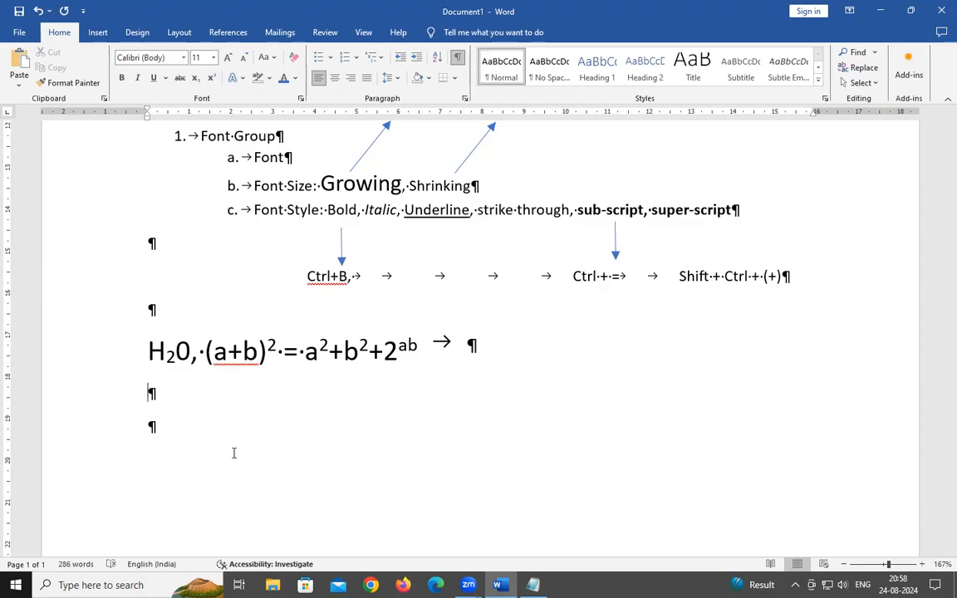
Review the sample paragraphs and the outline under "MS Word:", including the "Home Tab:" line and its shortcut notes
scroll(194, 419, up, 6)
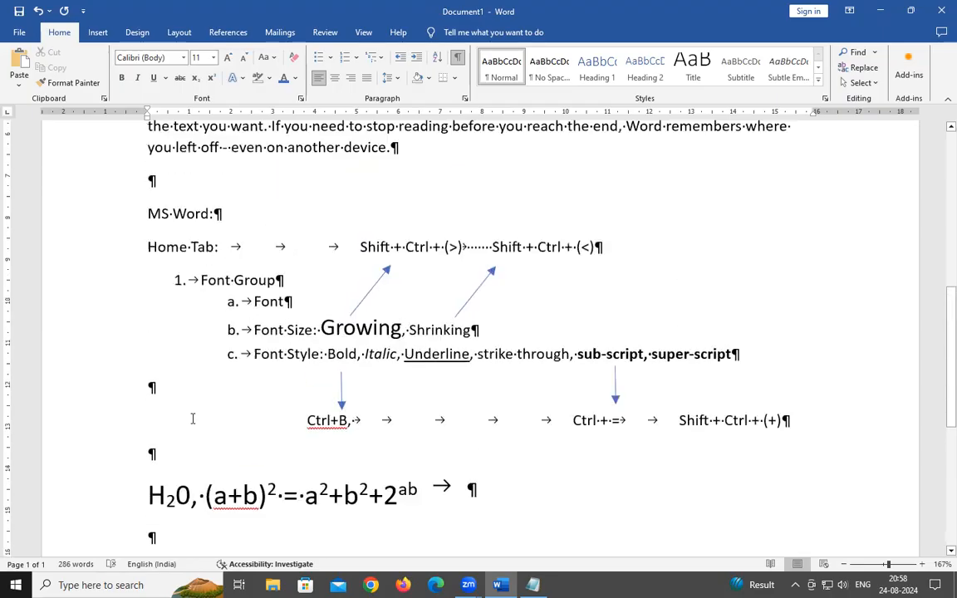
scroll(191, 418, down, 7)
scroll(191, 419, up, 5)
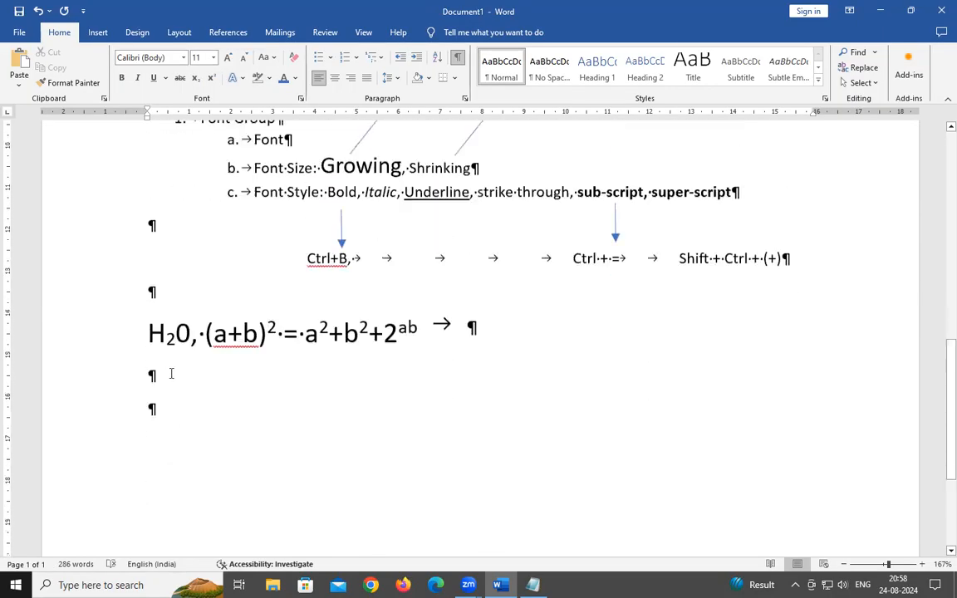
click(143, 287)
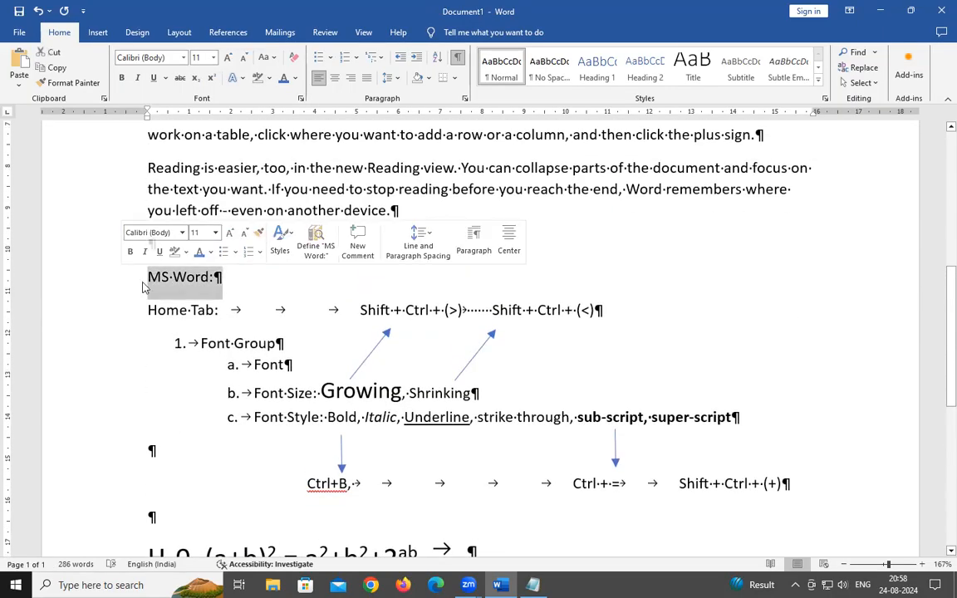
double_click(186, 282)
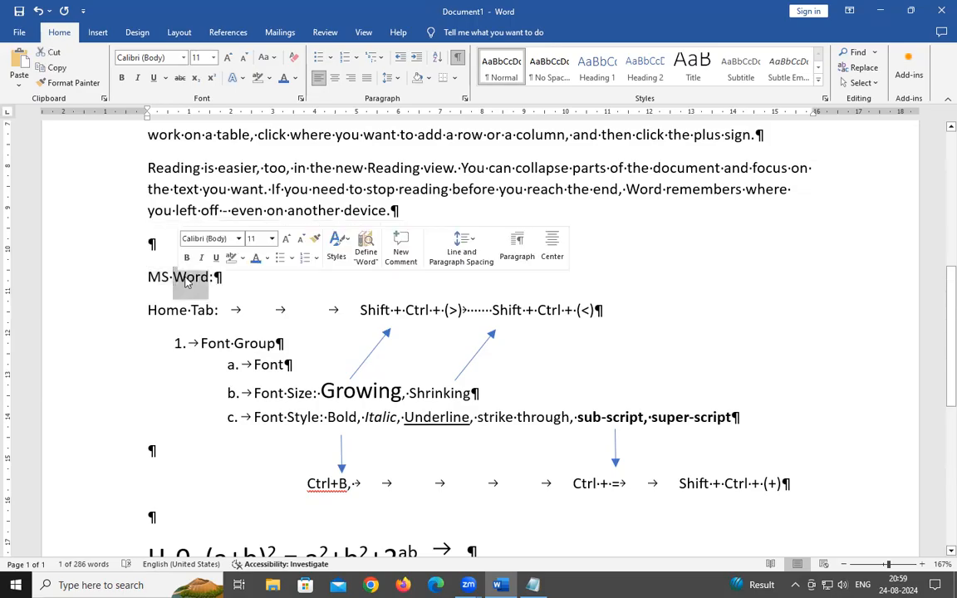
click(186, 281)
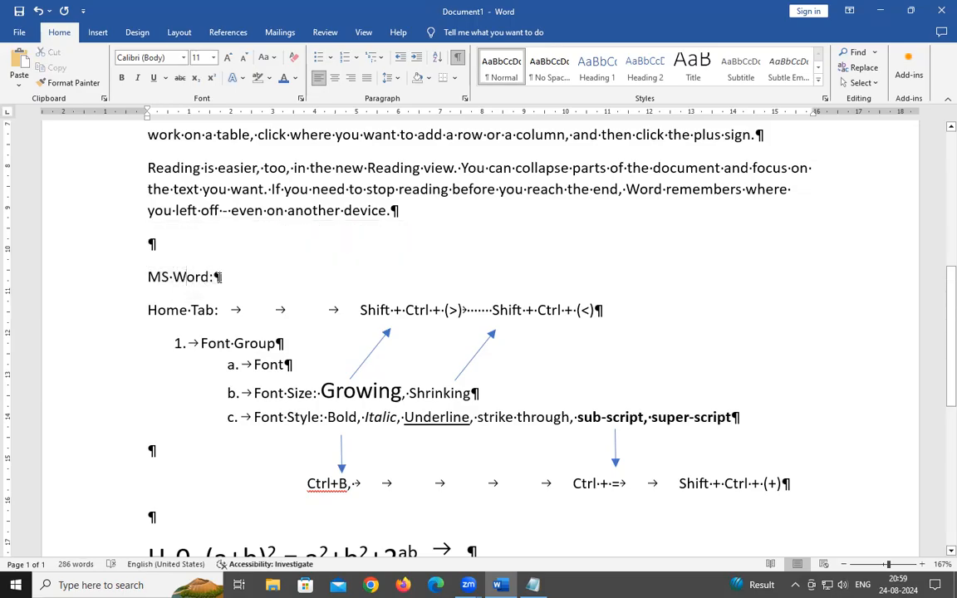
scroll(219, 276, up, 5)
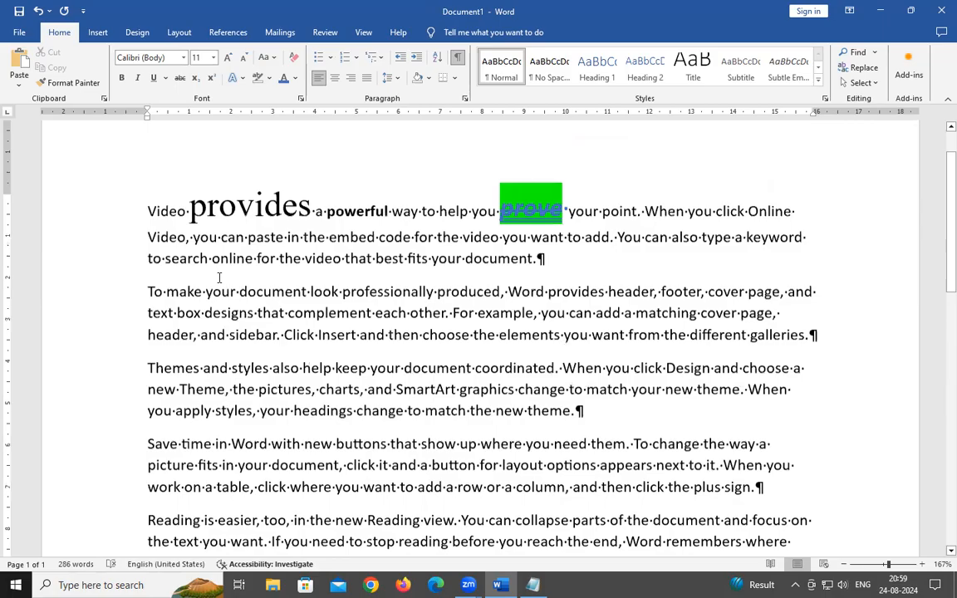
scroll(150, 300, down, 1)
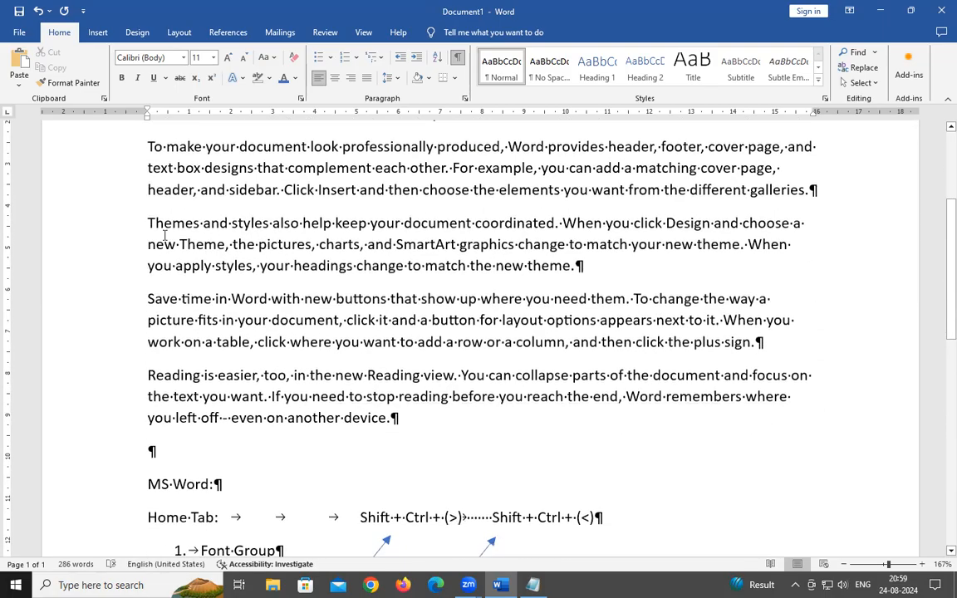
scroll(141, 249, up, 2)
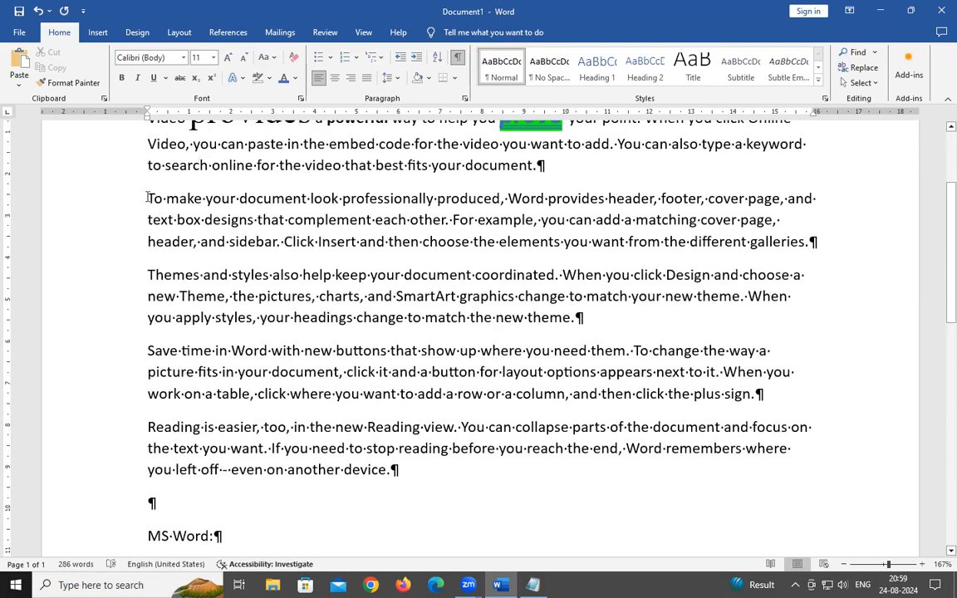
click(213, 219)
drag(287, 241, 292, 240)
click(313, 272)
scroll(314, 272, down, 3)
scroll(309, 278, up, 2)
scroll(309, 278, down, 3)
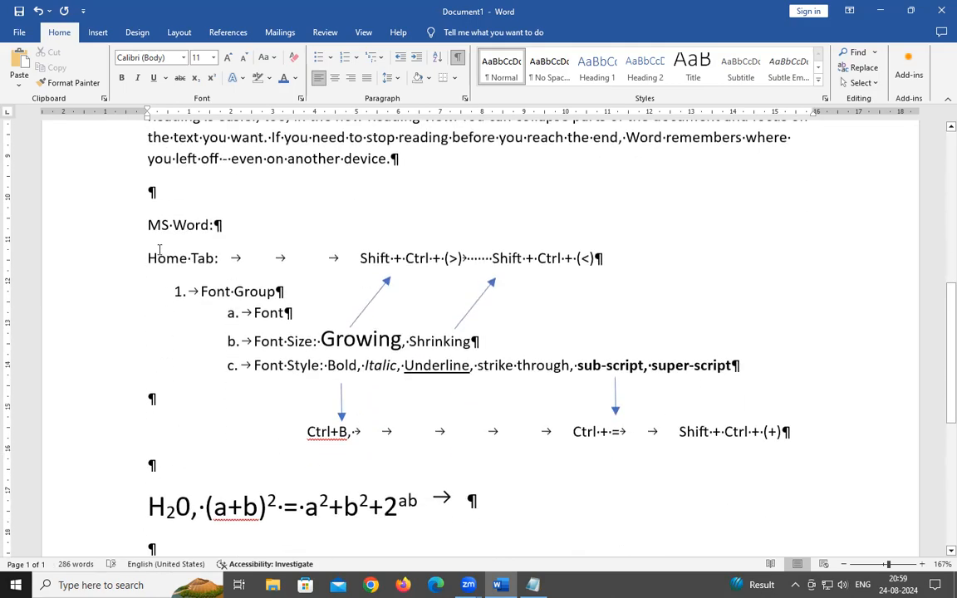
drag(147, 257, 212, 262)
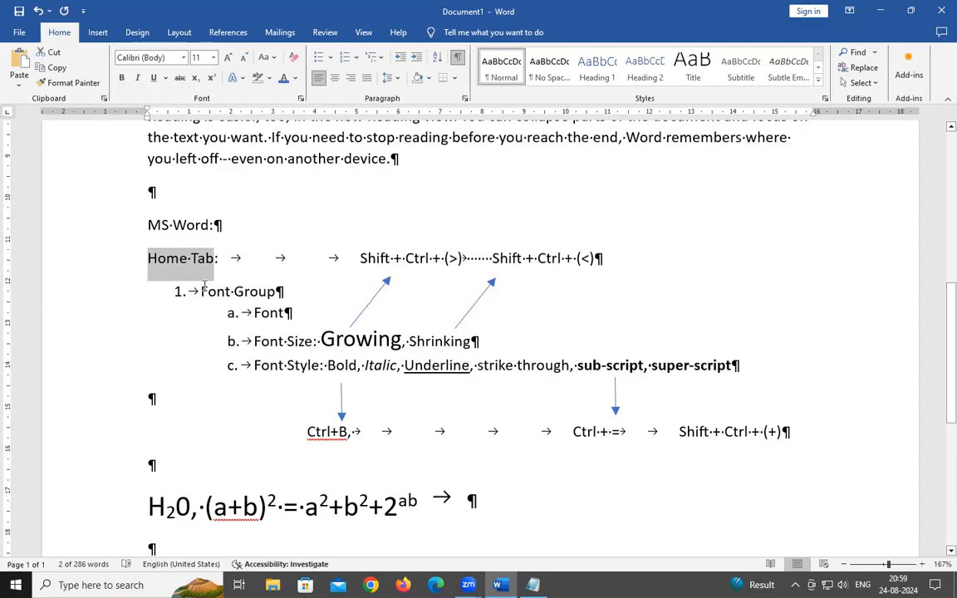
Demonstrate text selection in the first paragraph on the word "Video" and on the text from "Video" to "your point"
scroll(216, 180, up, 8)
click(163, 273)
click(149, 273)
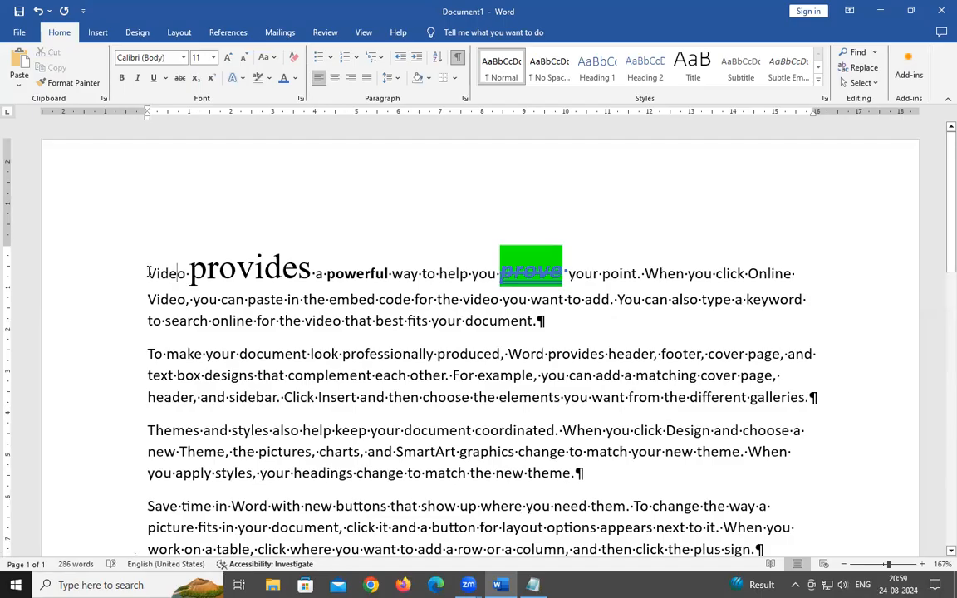
drag(157, 273, 150, 273)
double_click(163, 277)
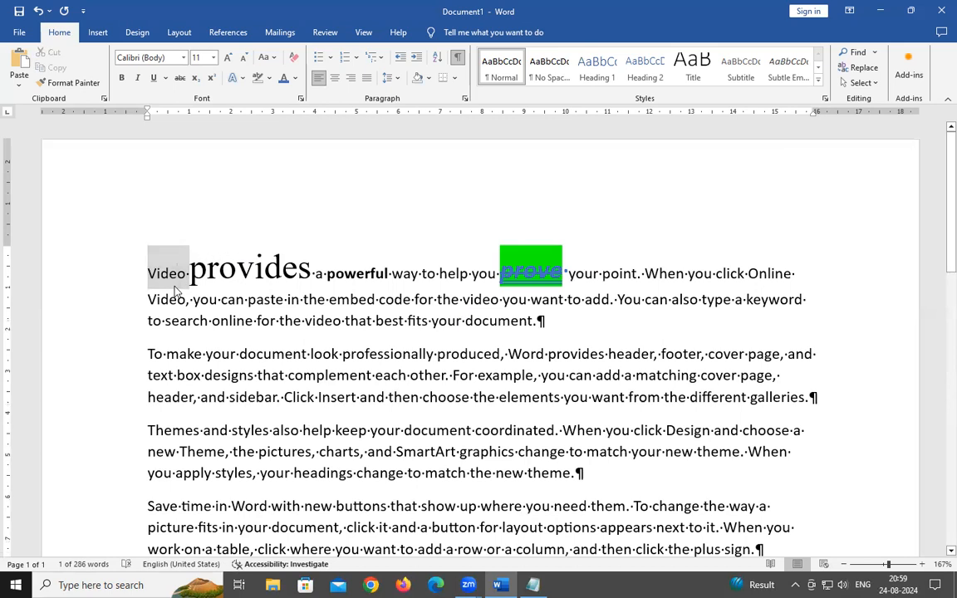
click(175, 277)
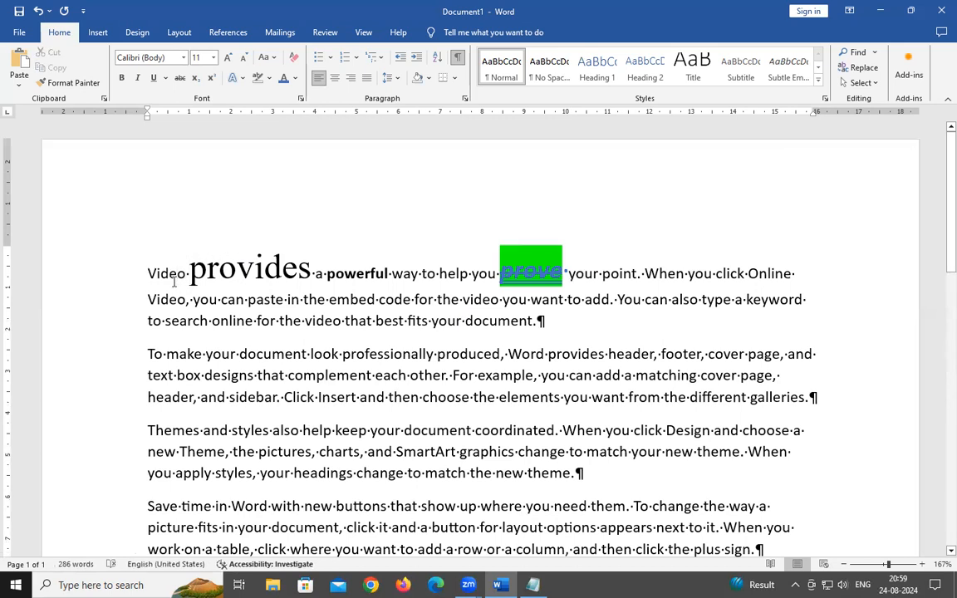
drag(146, 273, 520, 280)
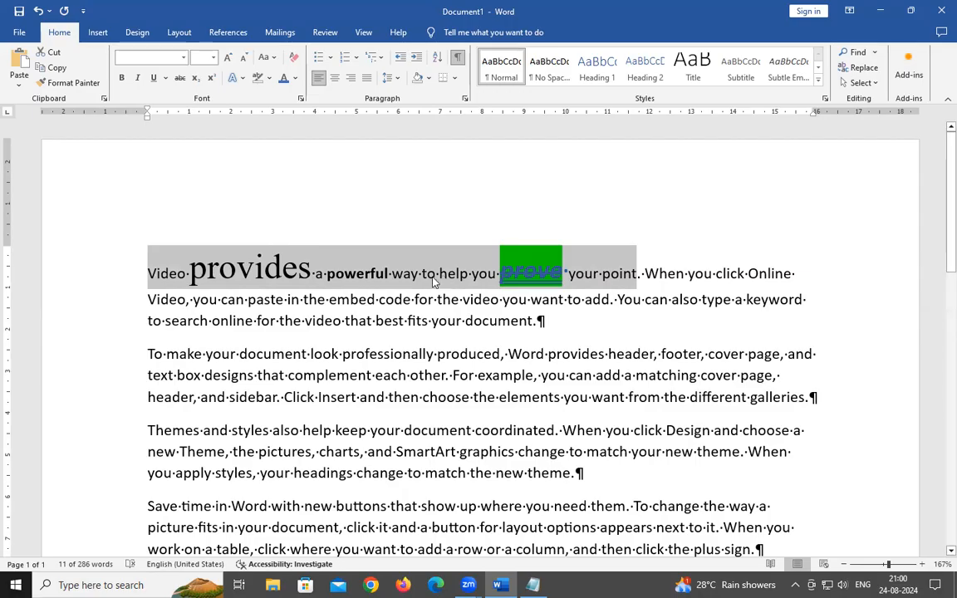
Add the heading "Sentence Cases:" below the H2O and (a+b)² formula line and leave several empty paragraphs under it
scroll(386, 428, down, 3)
scroll(386, 429, down, 6)
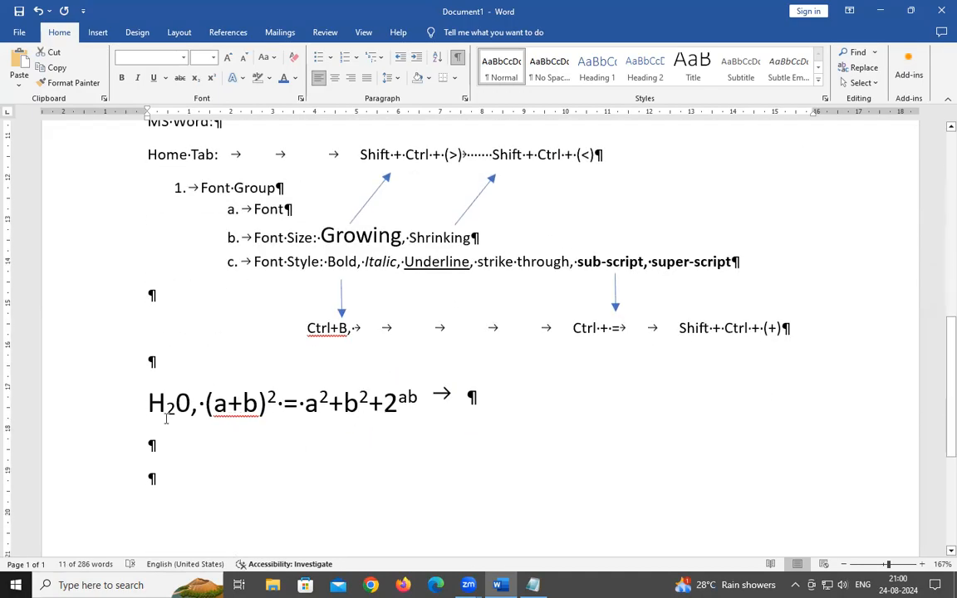
scroll(151, 376, up, 2)
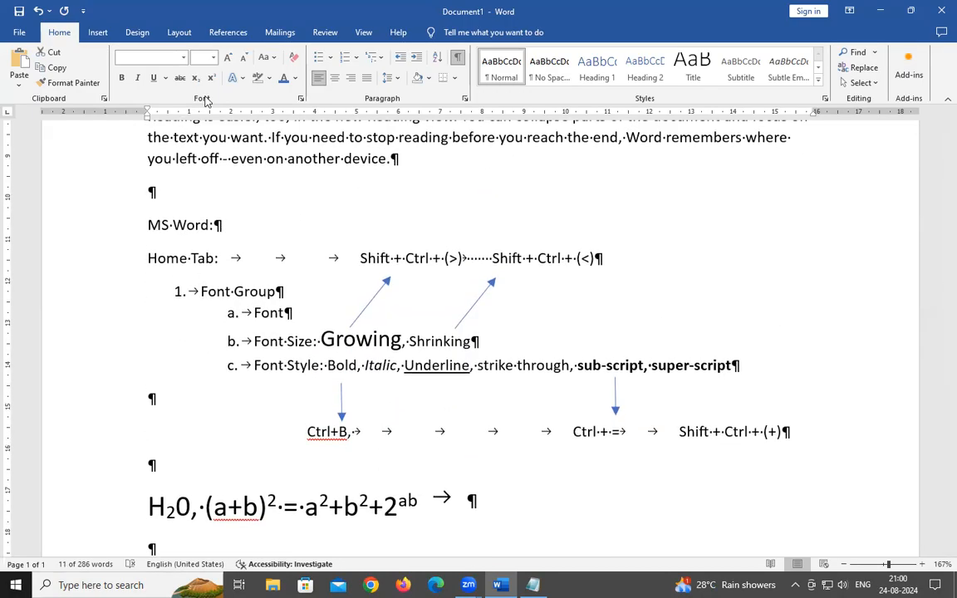
scroll(183, 519, down, 2)
click(151, 427)
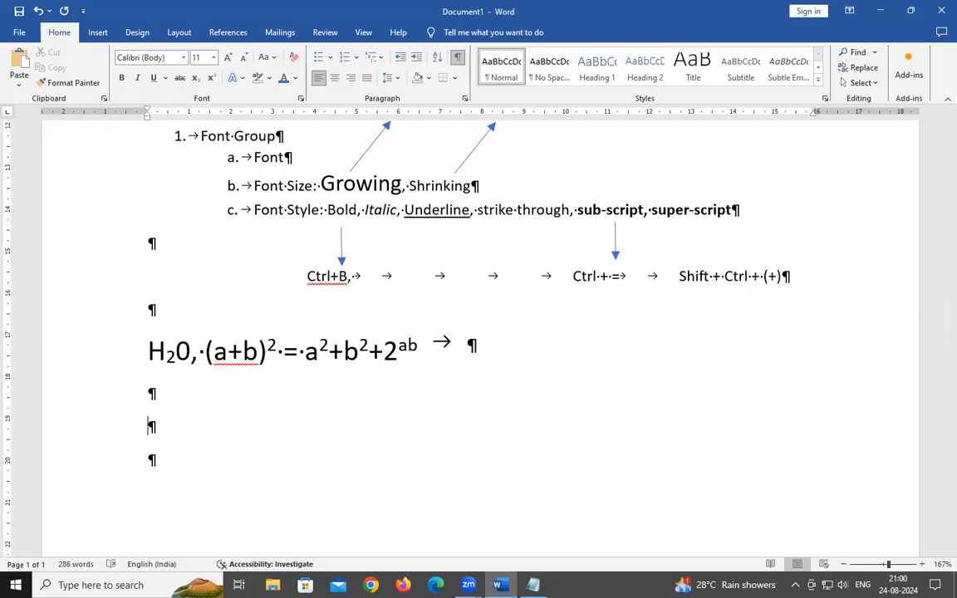
text(Sente)
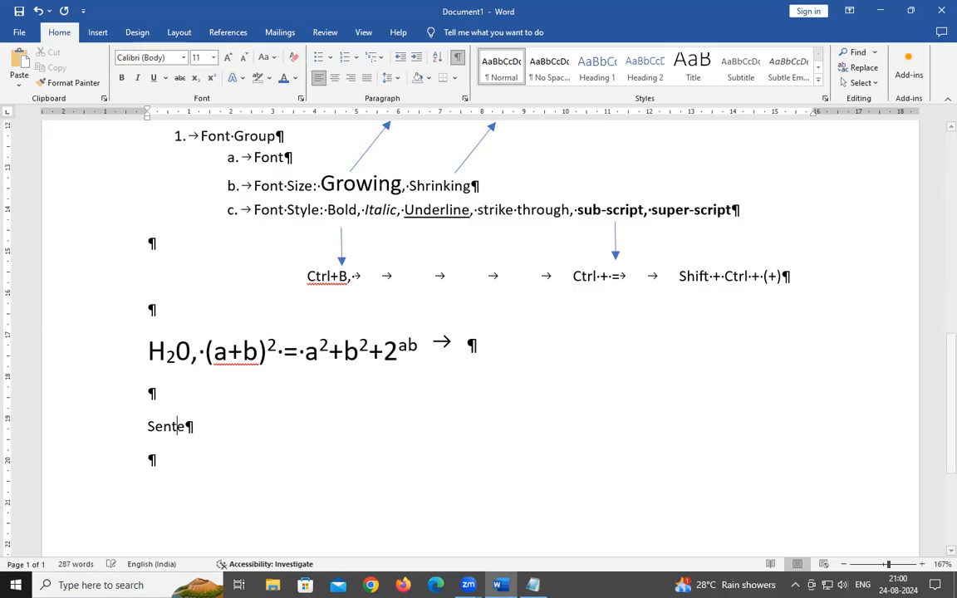
text(nce C)
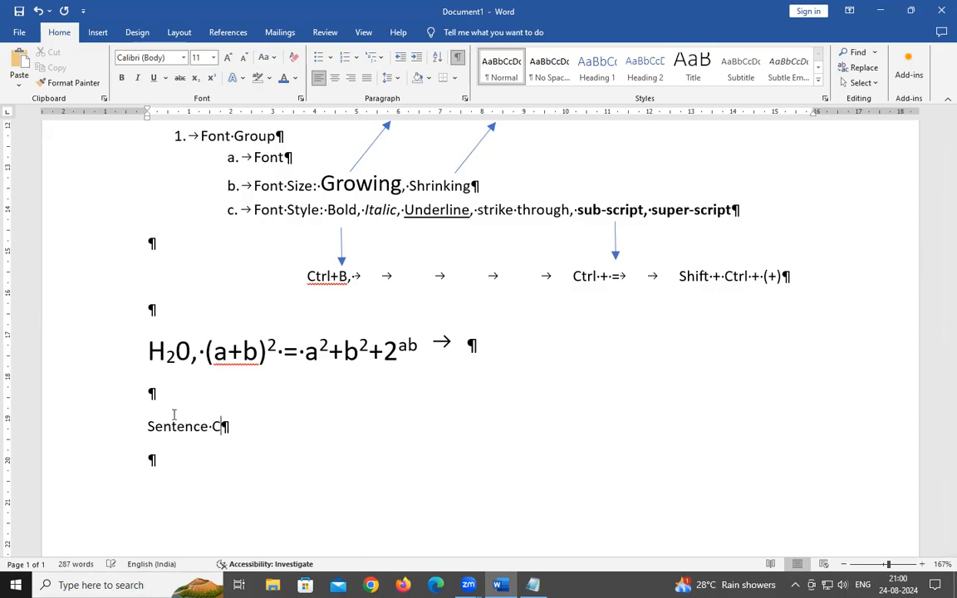
text(ases:)
key(Return)
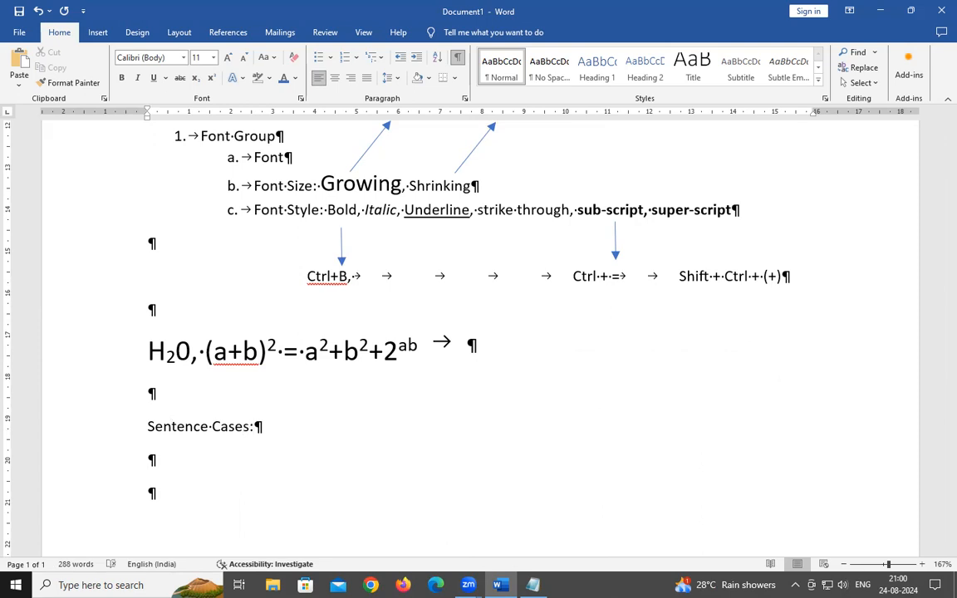
key(Return)
key(Return)
key(Return)
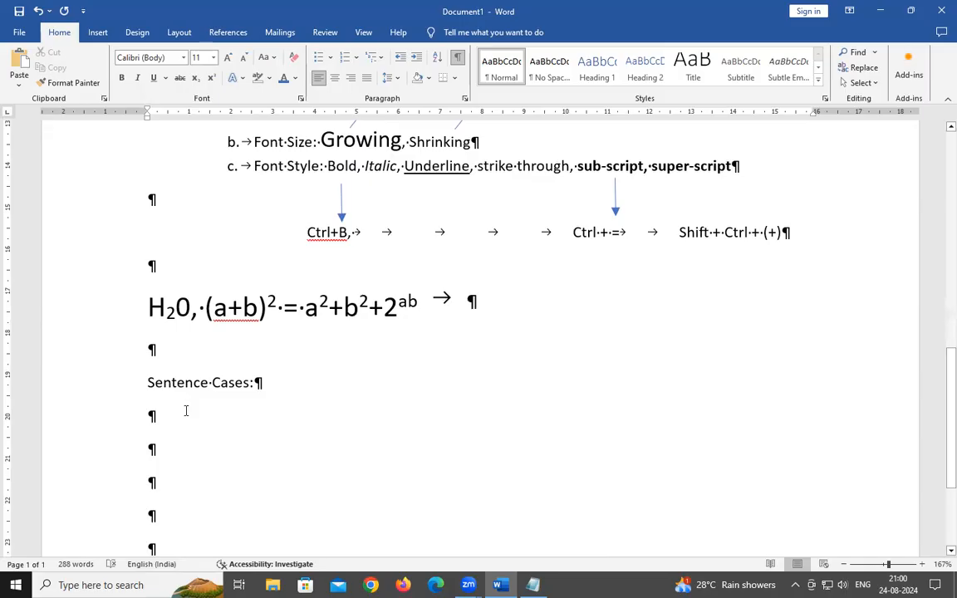
scroll(186, 412, up, 10)
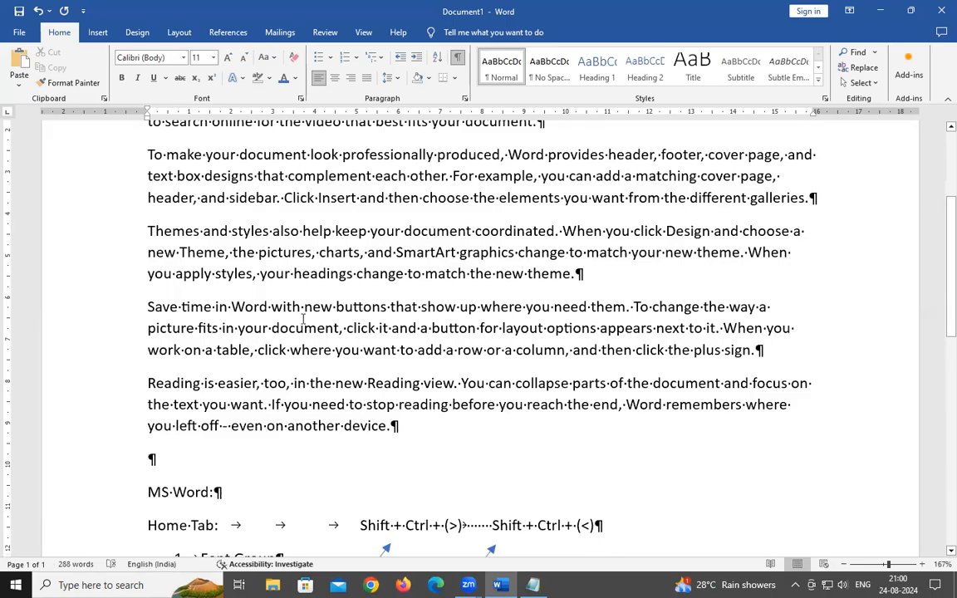
scroll(303, 318, up, 2)
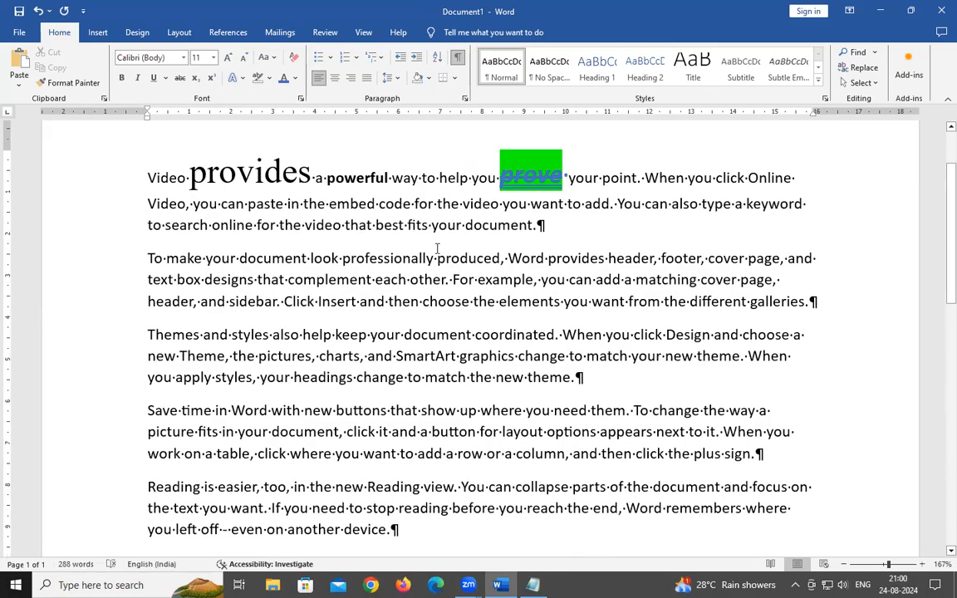
scroll(431, 271, down, 2)
drag(148, 383, 456, 386)
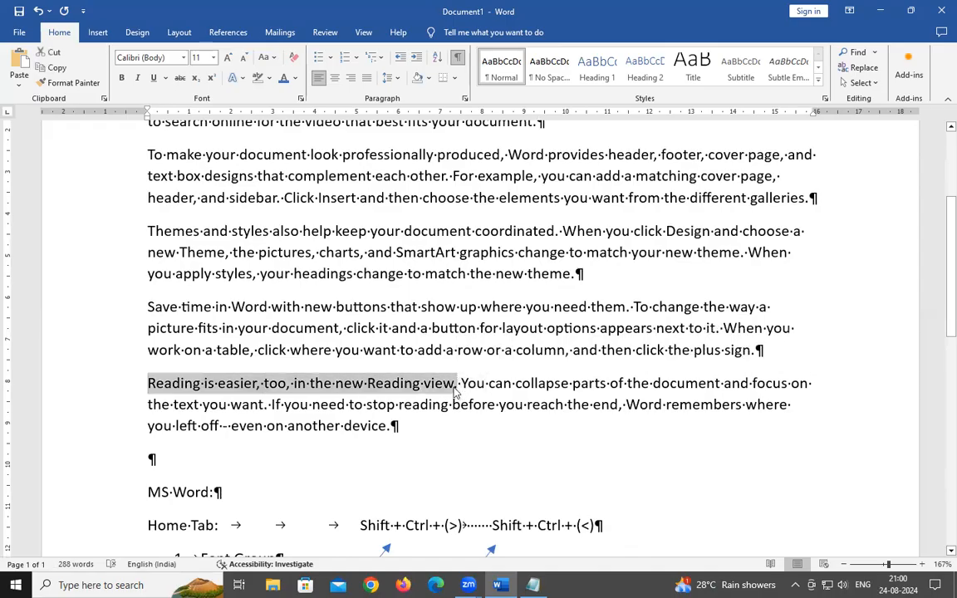
scroll(410, 420, down, 10)
click(186, 412)
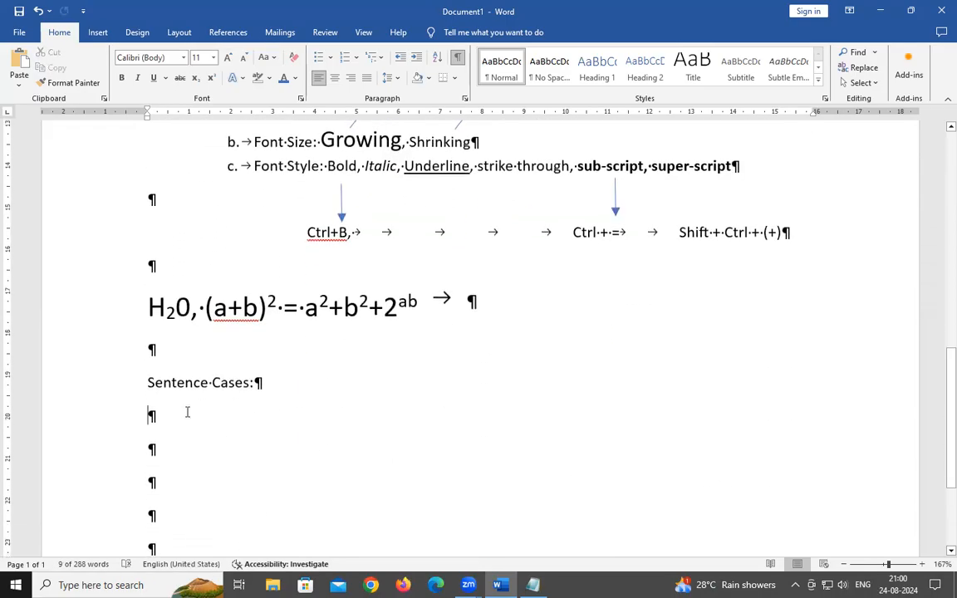
Copy "Reading is easier, too, in the new Reading view" from the last sample paragraph and paste it below "Sentence Cases:"
scroll(282, 359, up, 5)
scroll(281, 360, up, 2)
drag(147, 228, 455, 230)
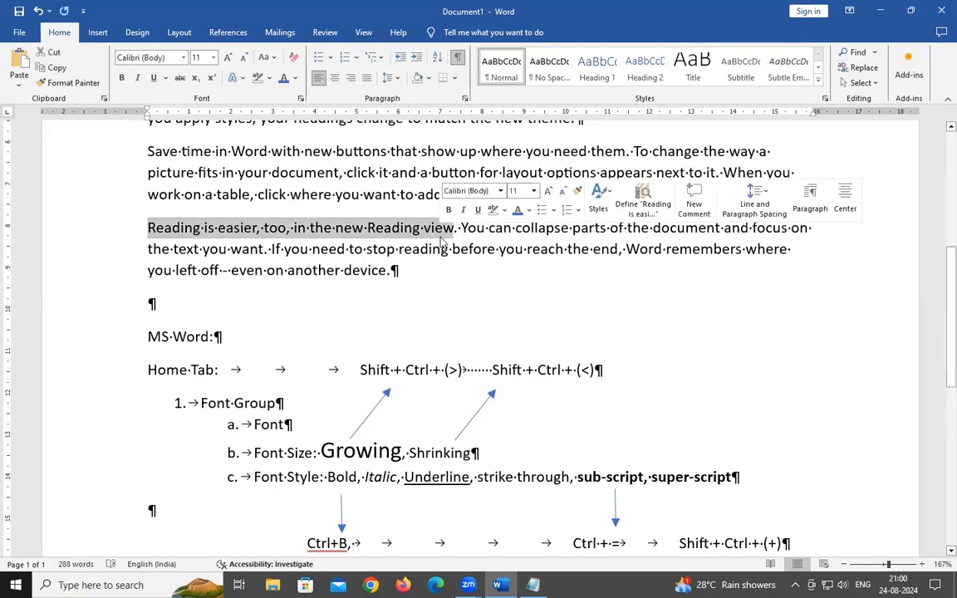
right_click(398, 226)
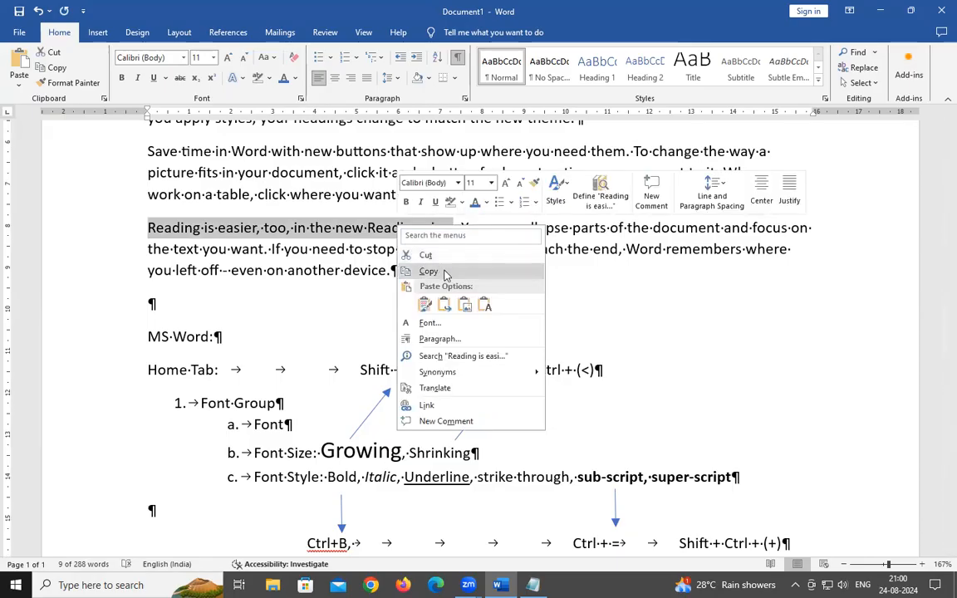
click(444, 272)
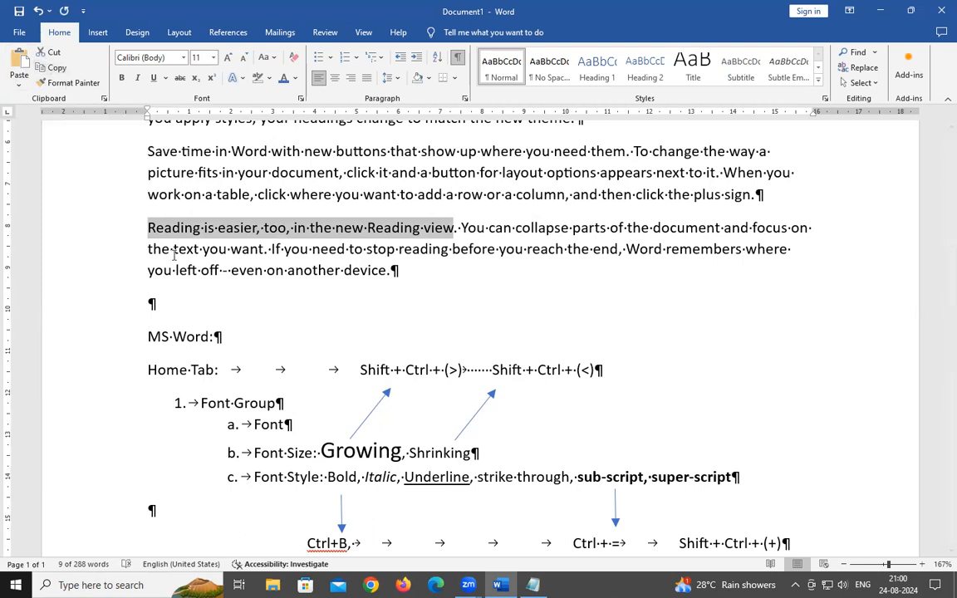
scroll(174, 256, down, 3)
click(150, 465)
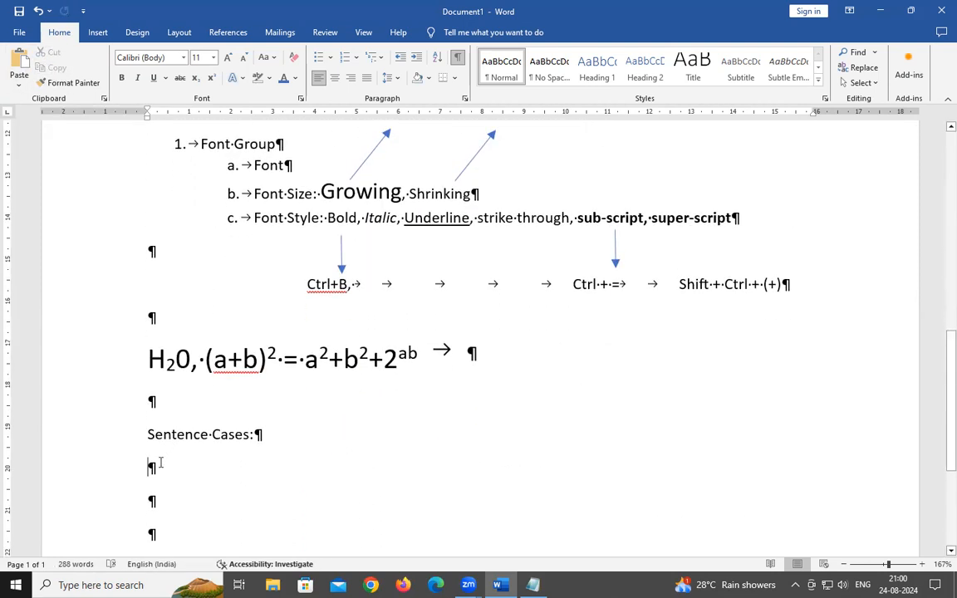
click(20, 64)
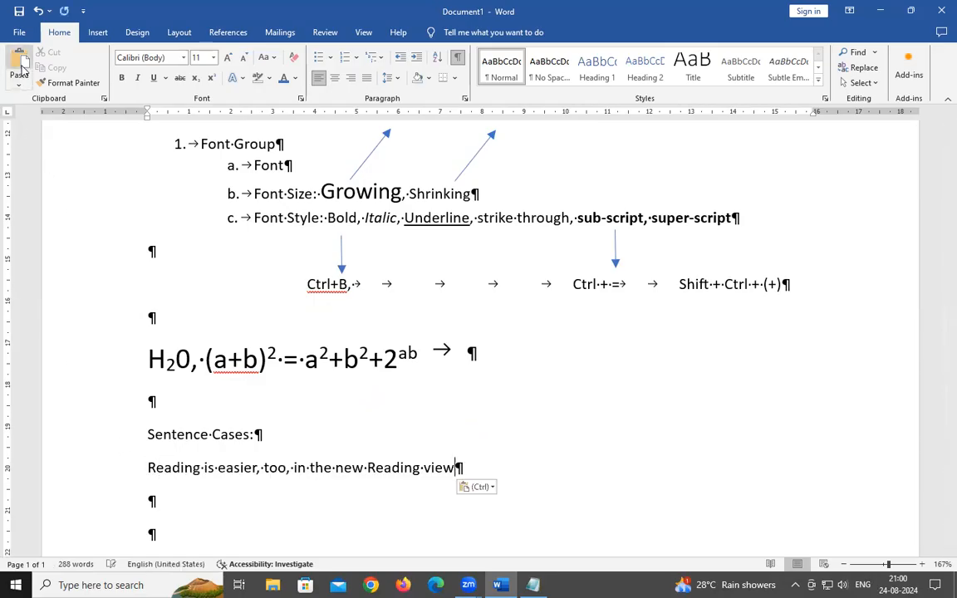
End the pasted sentence under "Sentence Cases:" with a full stop
click(111, 467)
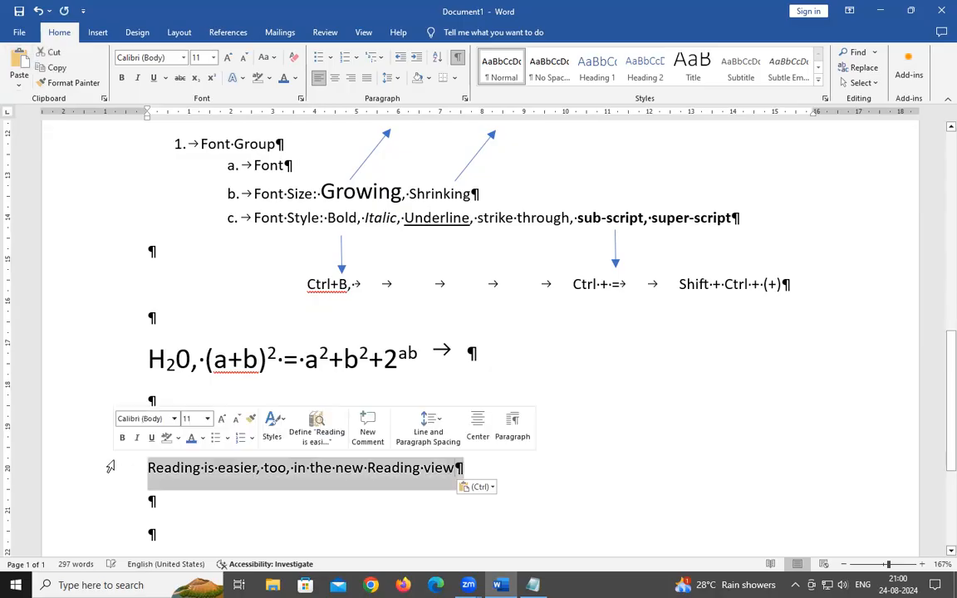
click(198, 472)
click(111, 472)
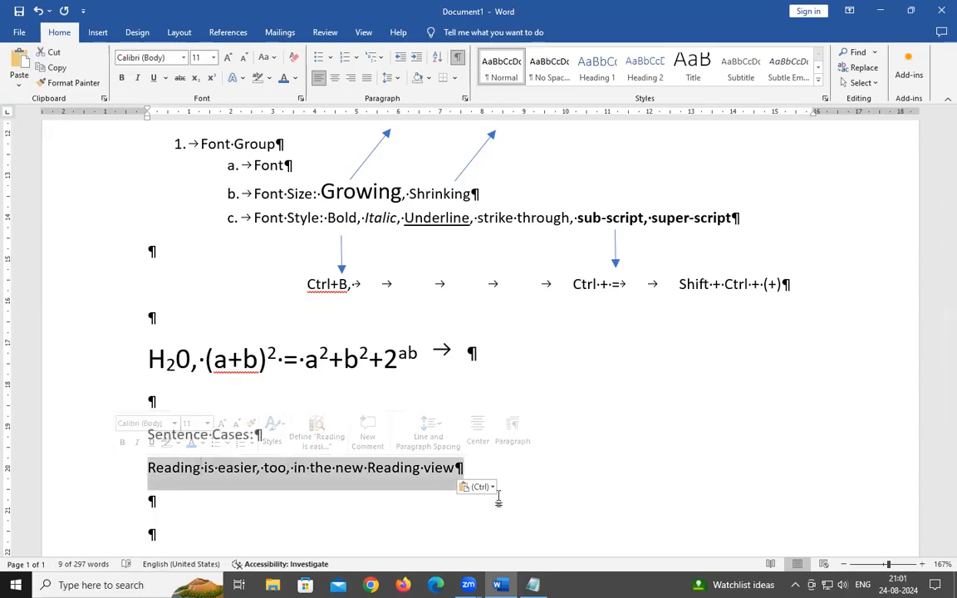
click(486, 472)
text(.)
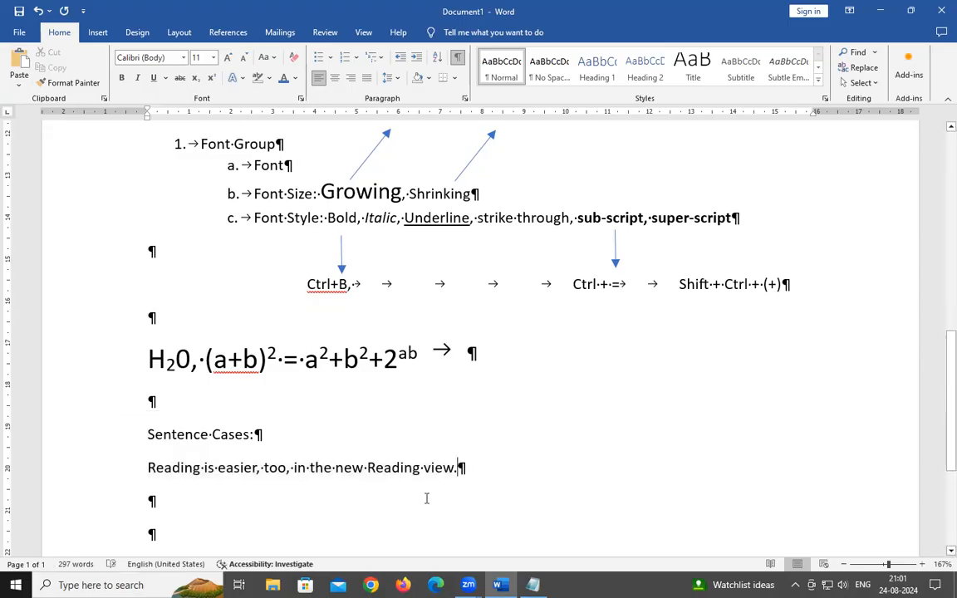
Copy the completed sentence "Reading is easier, too, in the new Reading view." and paste it into the empty paragraph below
key(shift+Home)
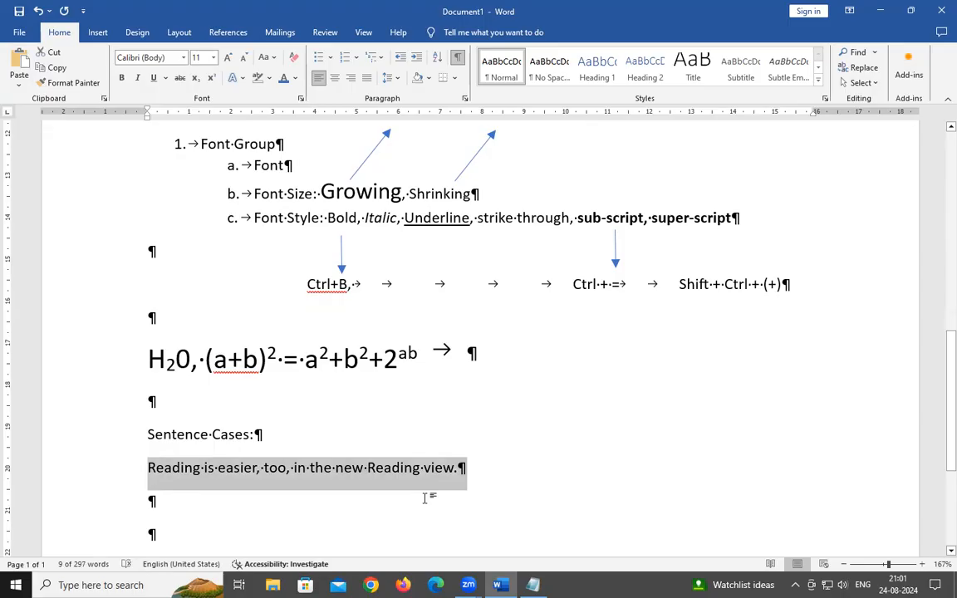
key(ctrl+c)
click(425, 498)
key(ctrl+v)
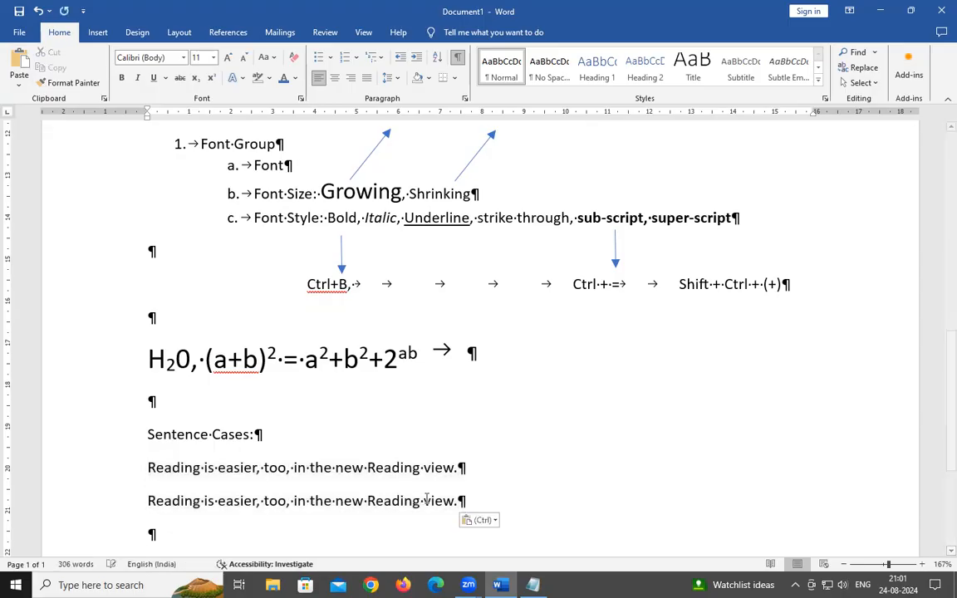
Paste three more copies of the sentence "Reading is easier, too, in the new Reading view." below the existing two
scroll(426, 498, down, 1)
key(ctrl+v)
key(ctrl+v)
key(ctrl+v)
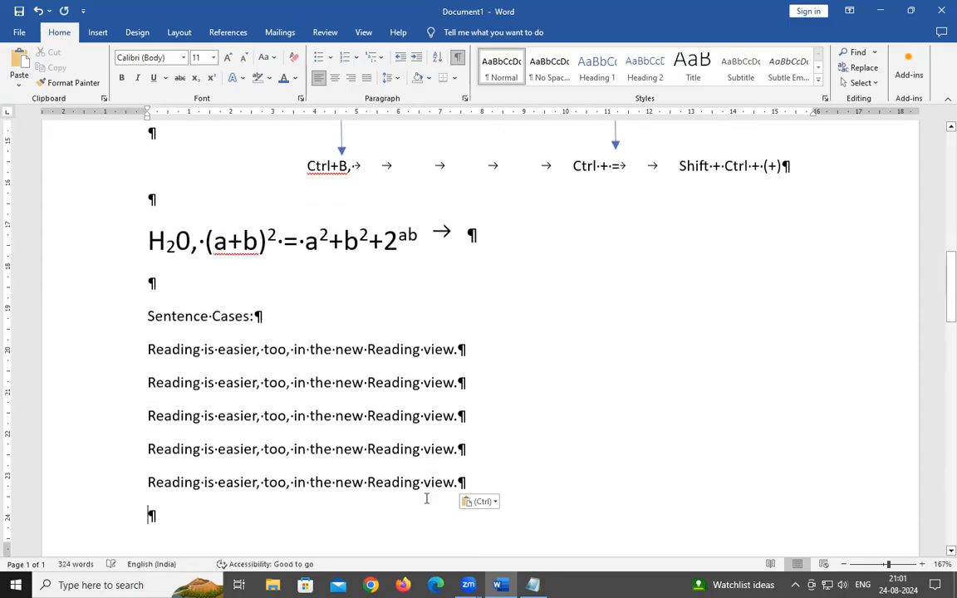
Start a numbered list directly under the "Sentence Cases:" heading with "Sentence Case" as item 1
click(263, 316)
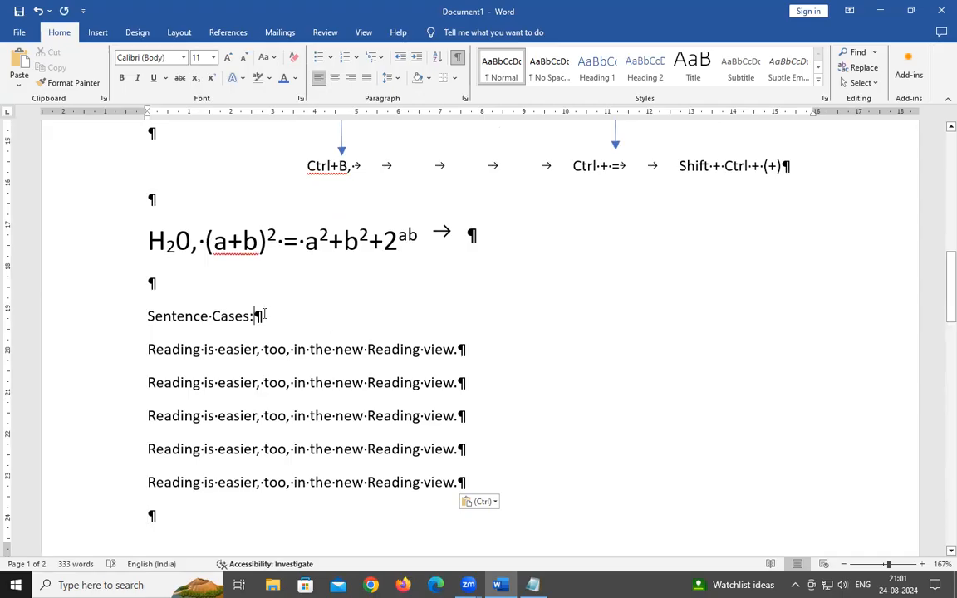
key(Return)
text(1.)
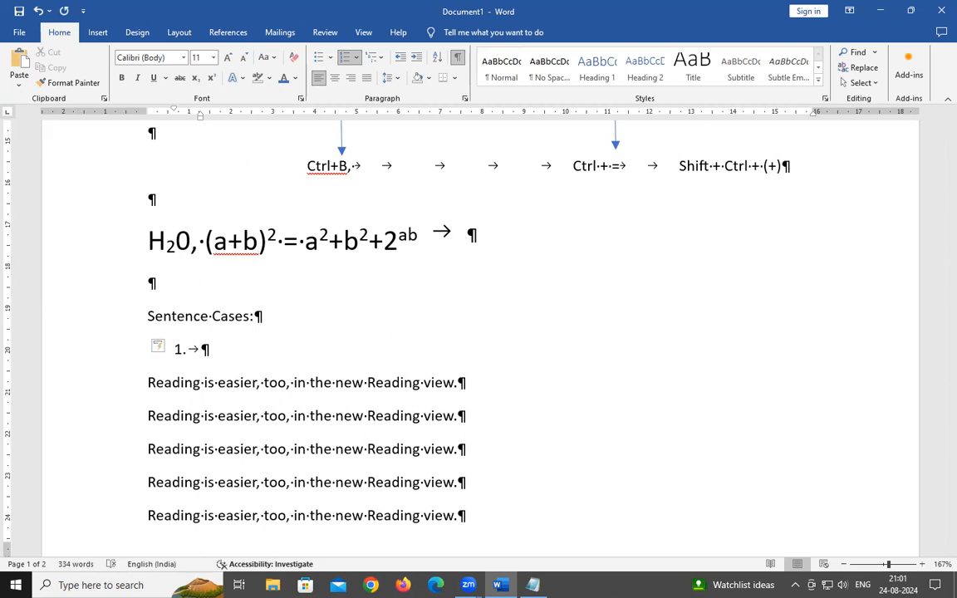
scroll(274, 249, up, 3)
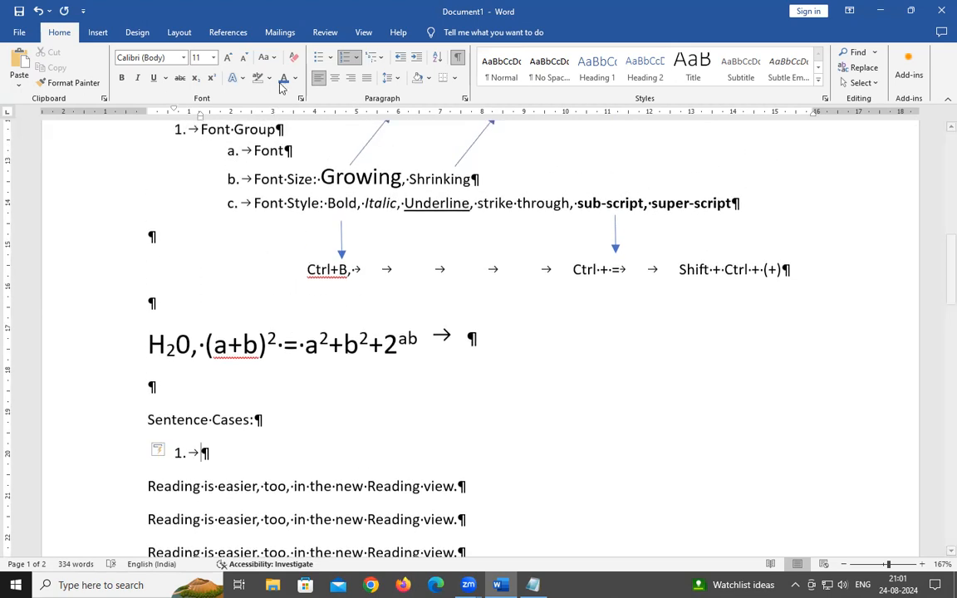
click(274, 57)
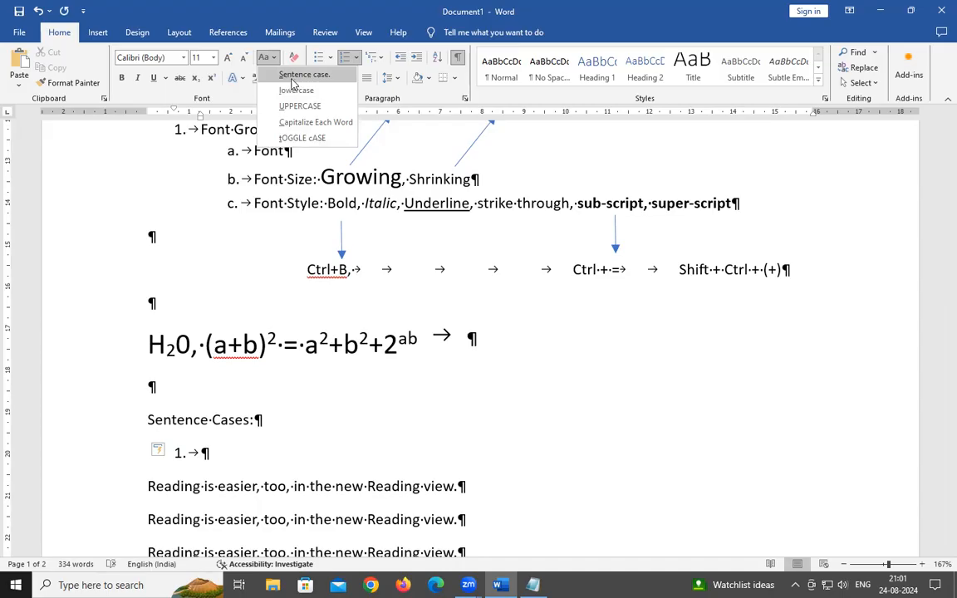
click(150, 417)
drag(150, 417, 229, 422)
key(ctrl+c)
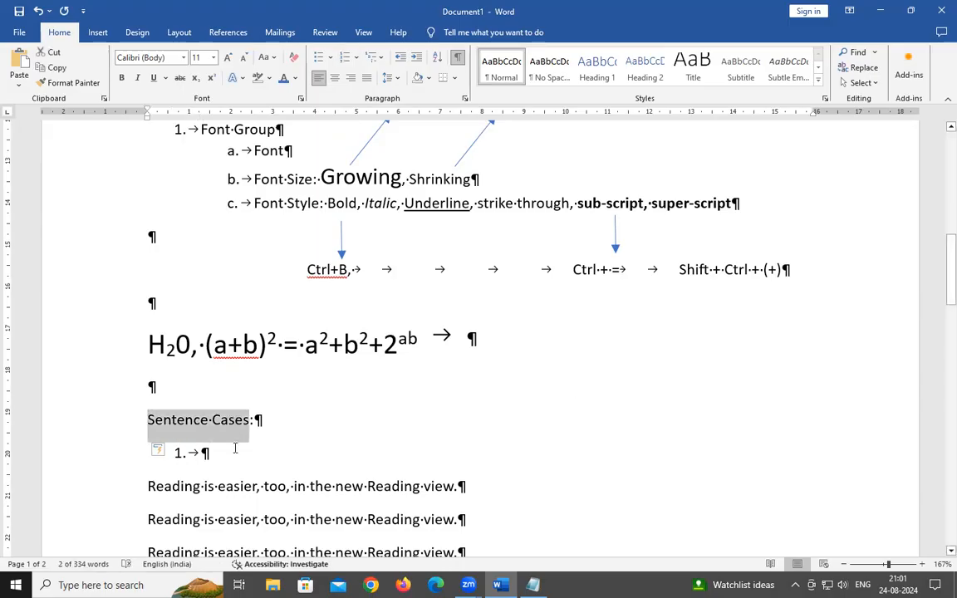
click(235, 452)
key(ctrl+v)
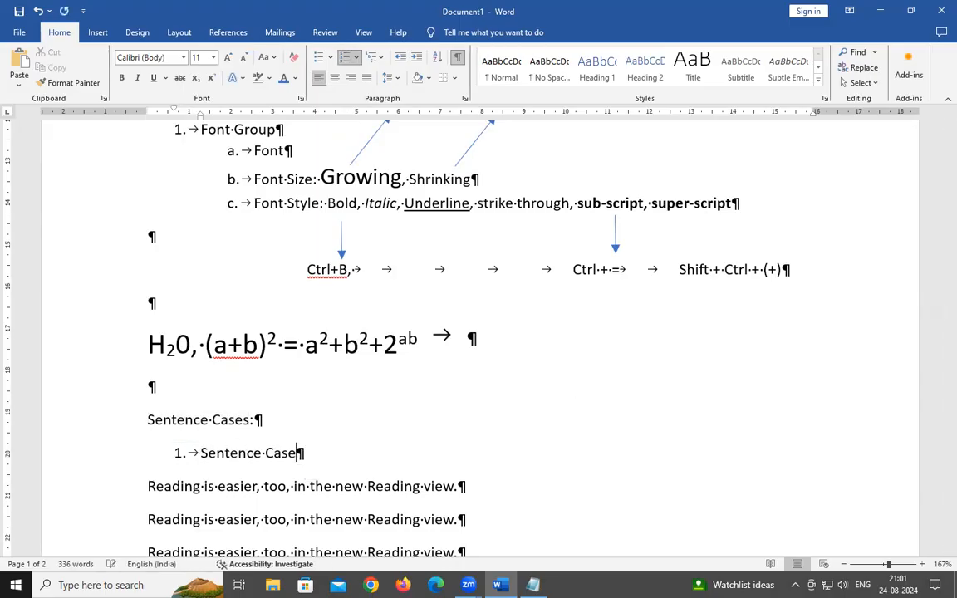
Insert two empty paragraphs below the "Sentence Case" item and number the first example sentence as 1
scroll(127, 398, down, 2)
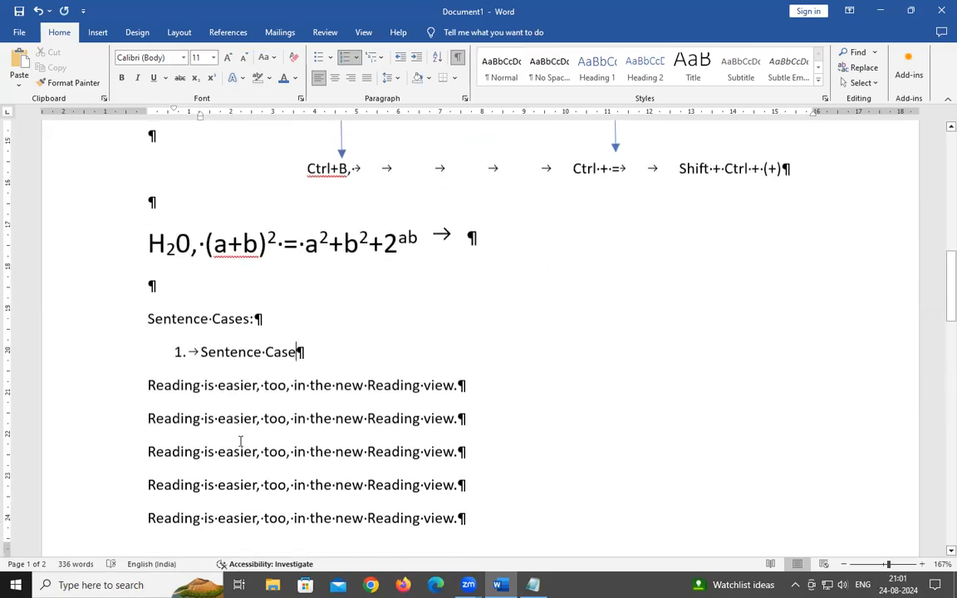
click(144, 381)
key(Return)
key(Return)
text(1.)
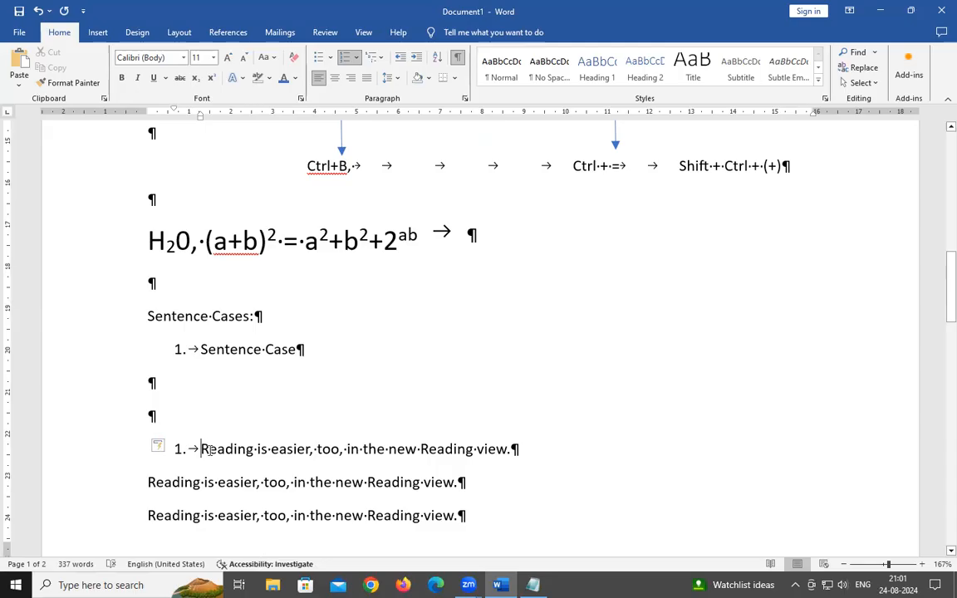
Change the second "Reading" in example sentence 1 to lowercase "reading"
scroll(241, 445, down, 1)
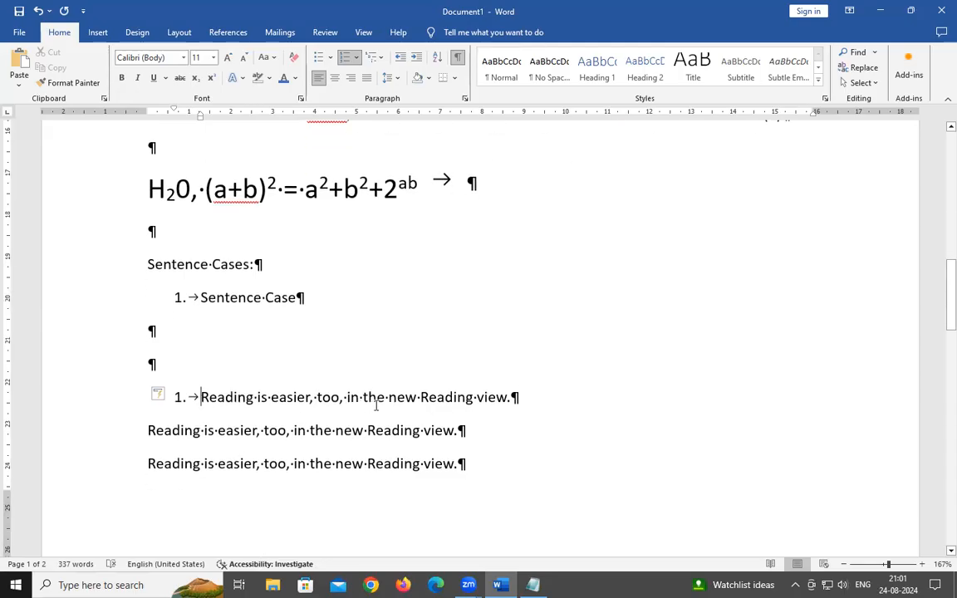
click(431, 397)
key(BackSpace)
text(r)
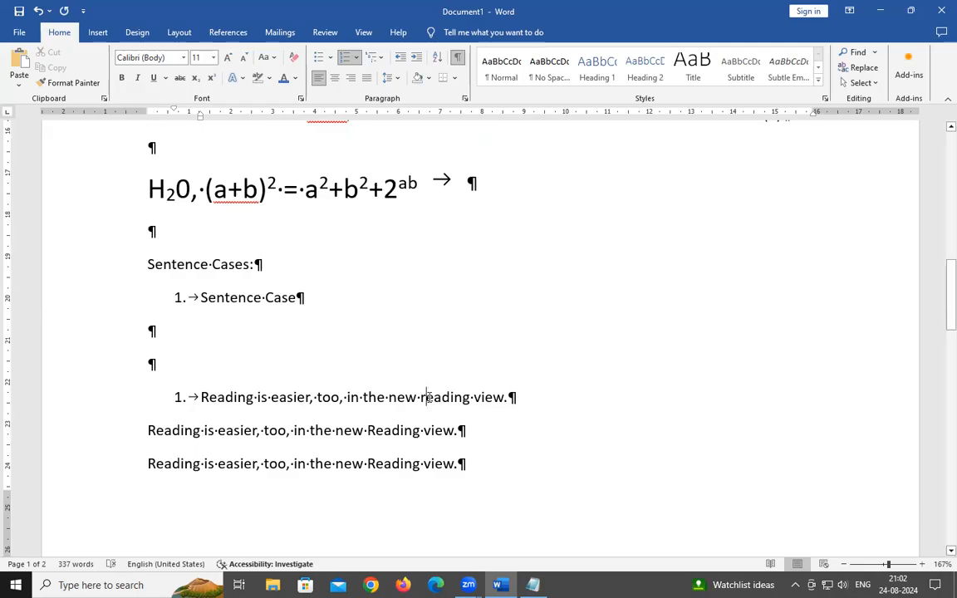
Add "Lowercase" as item 2 of the list under "Sentence Cases:" and start an empty item 3
click(266, 58)
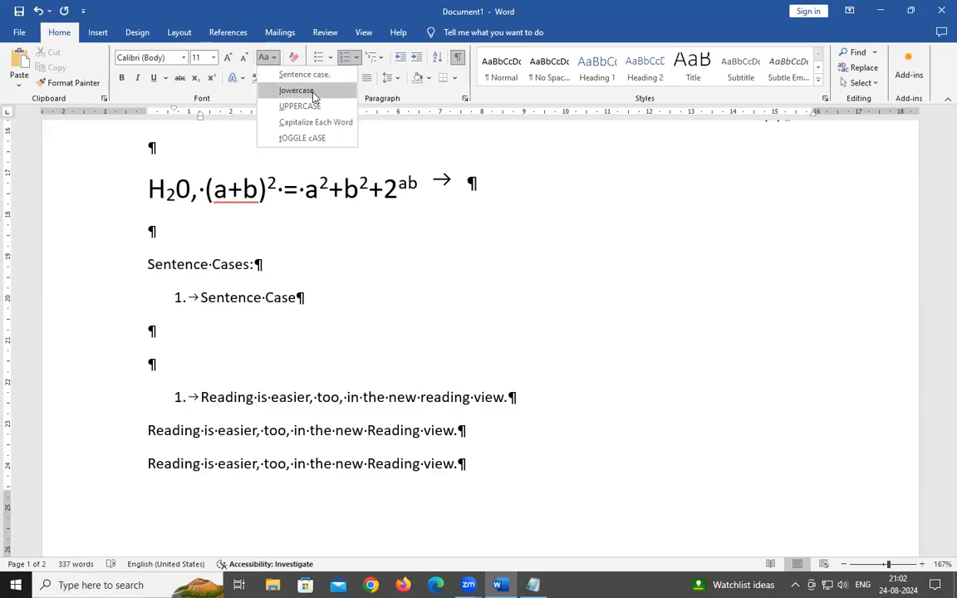
click(305, 301)
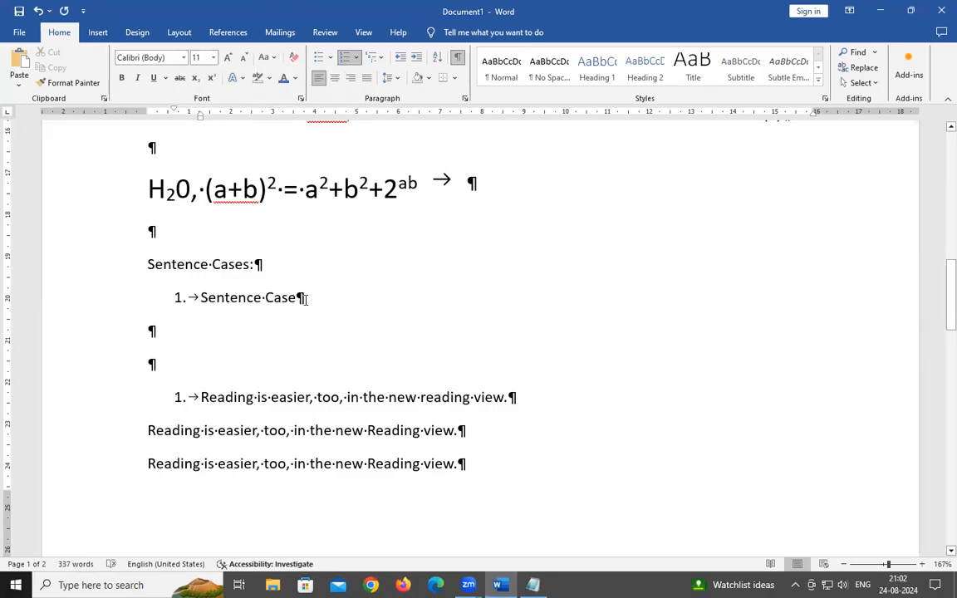
click(304, 300)
key(Return)
text(lo)
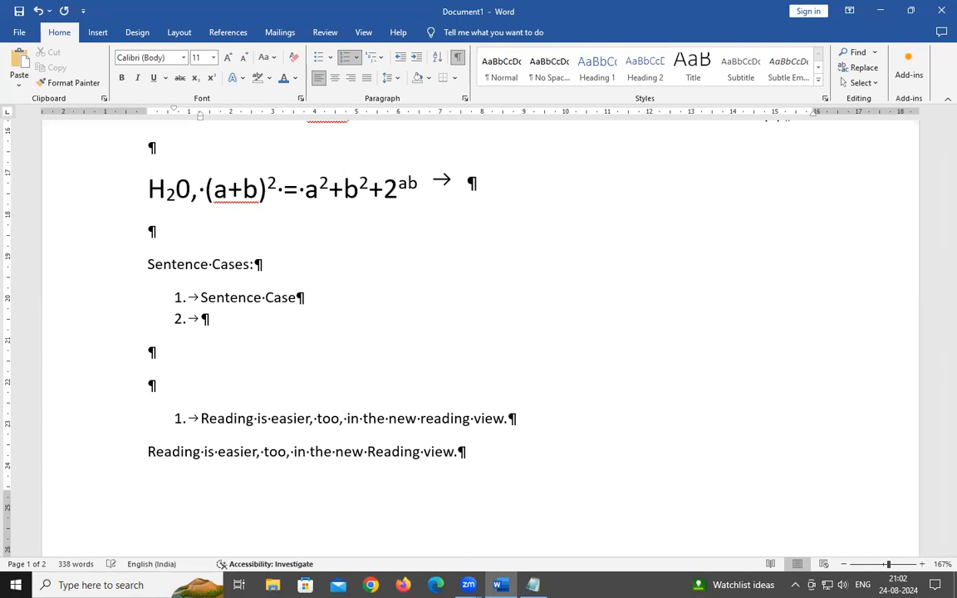
text(wercase)
key(Return)
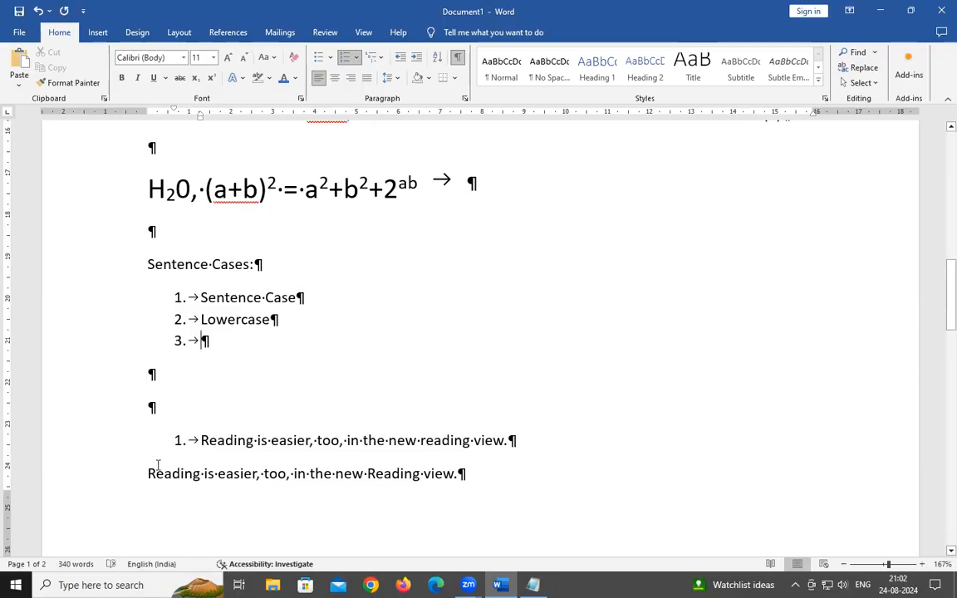
Number the next example sentence as 2 and select its whole text
scroll(150, 448, down, 1)
click(149, 426)
text(2.)
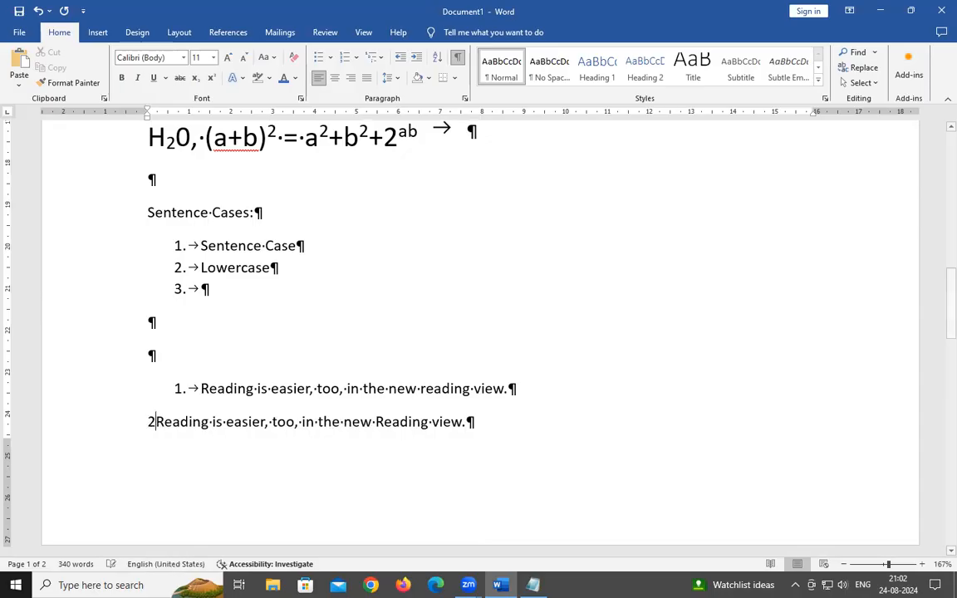
key(shift+End)
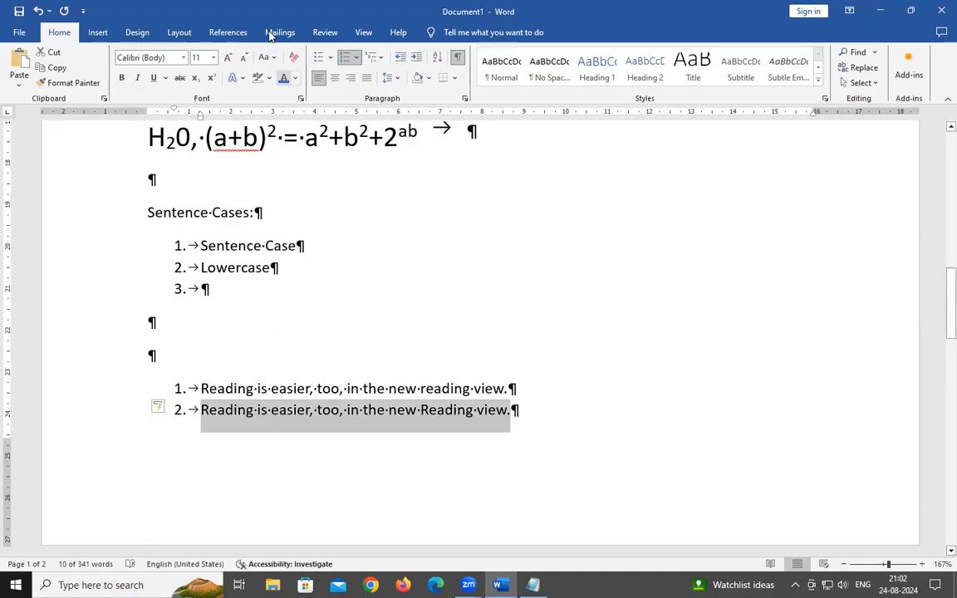
Apply lowercase to example sentence 2 and undo the change
click(264, 57)
click(300, 90)
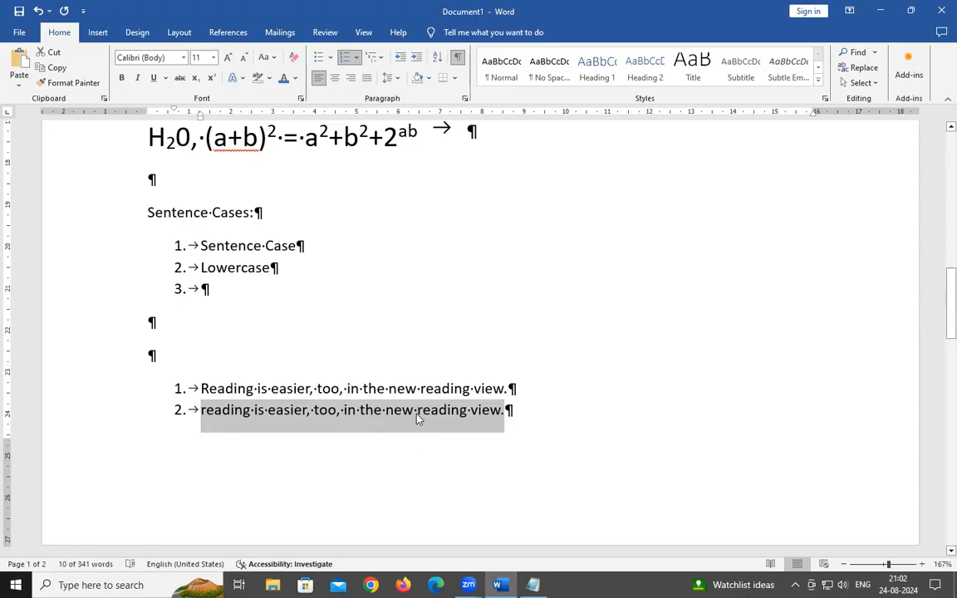
key(ctrl+z)
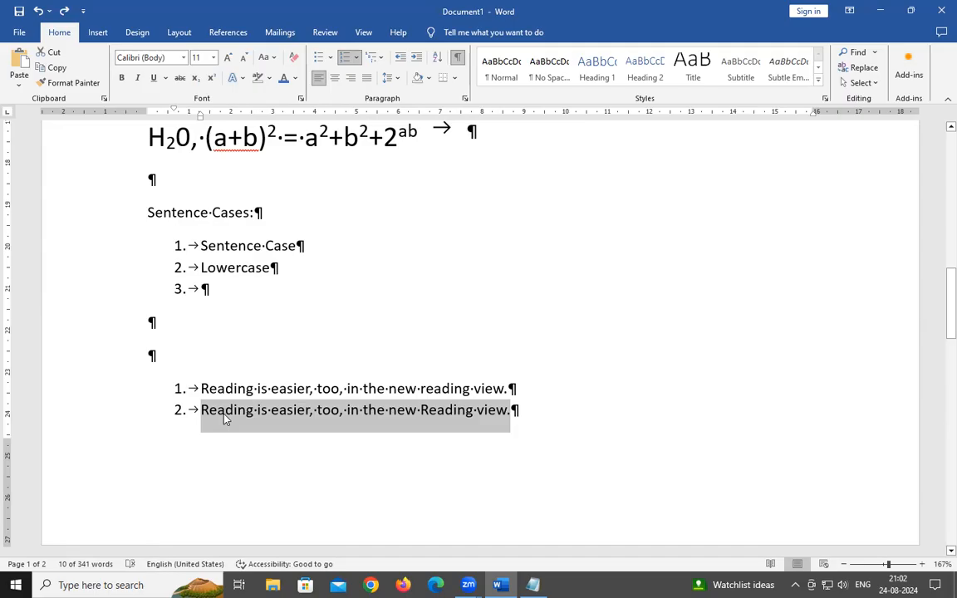
Convert the selected example sentence 2 to lowercase
click(263, 57)
click(287, 91)
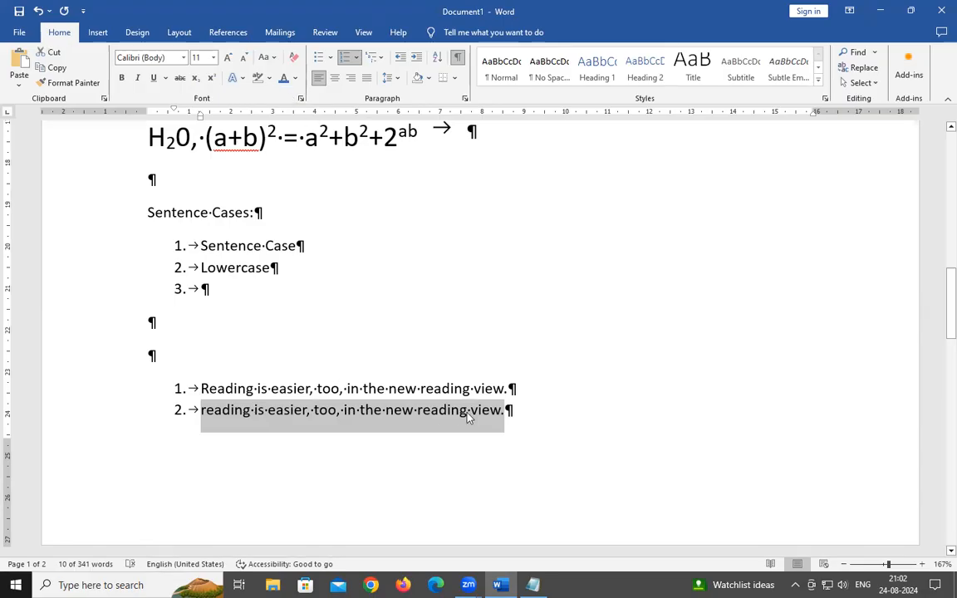
scroll(473, 415, down, 2)
scroll(472, 412, up, 2)
Enter "Uppercase" as item 3 of the list under "Sentence Cases:"
click(265, 56)
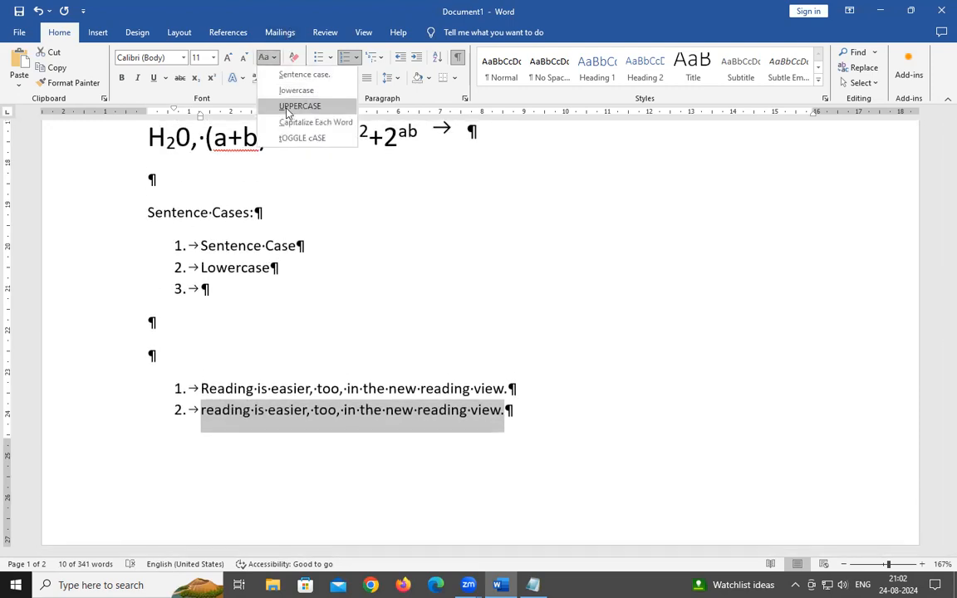
click(231, 291)
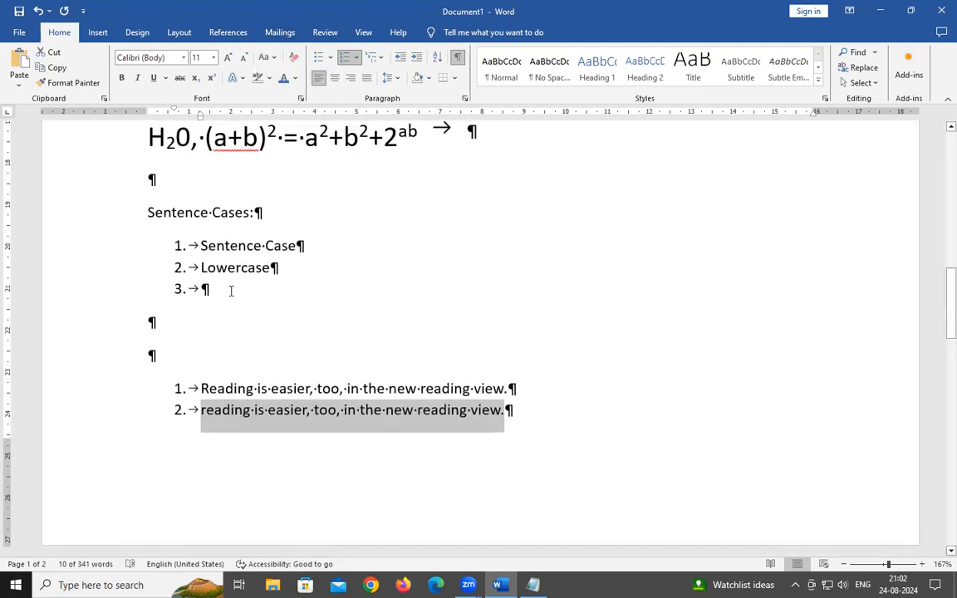
click(231, 291)
text(Uppercase)
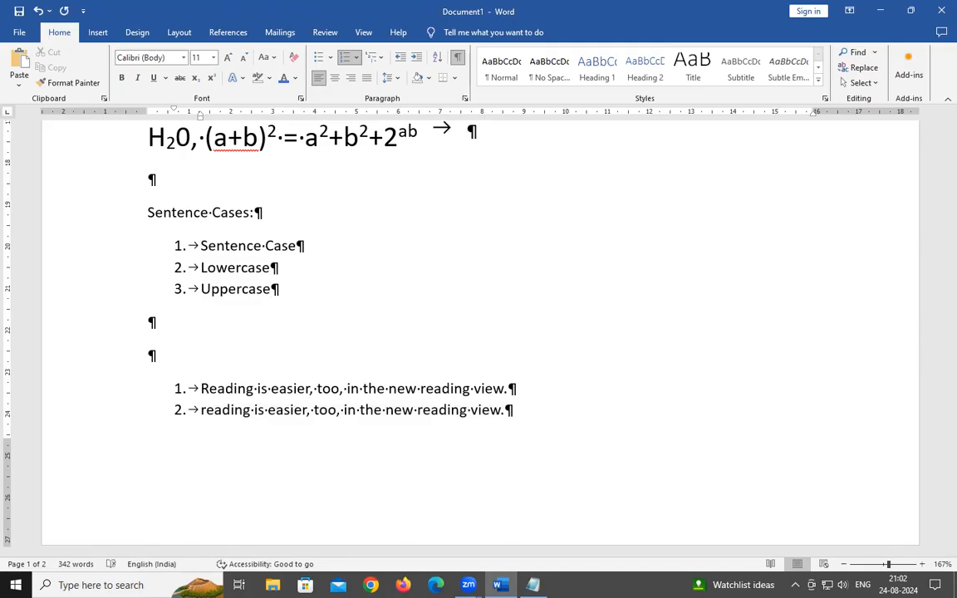
Number the first unnumbered example sentence on the second page as 3 and convert it to UPPERCASE
scroll(182, 336, down, 3)
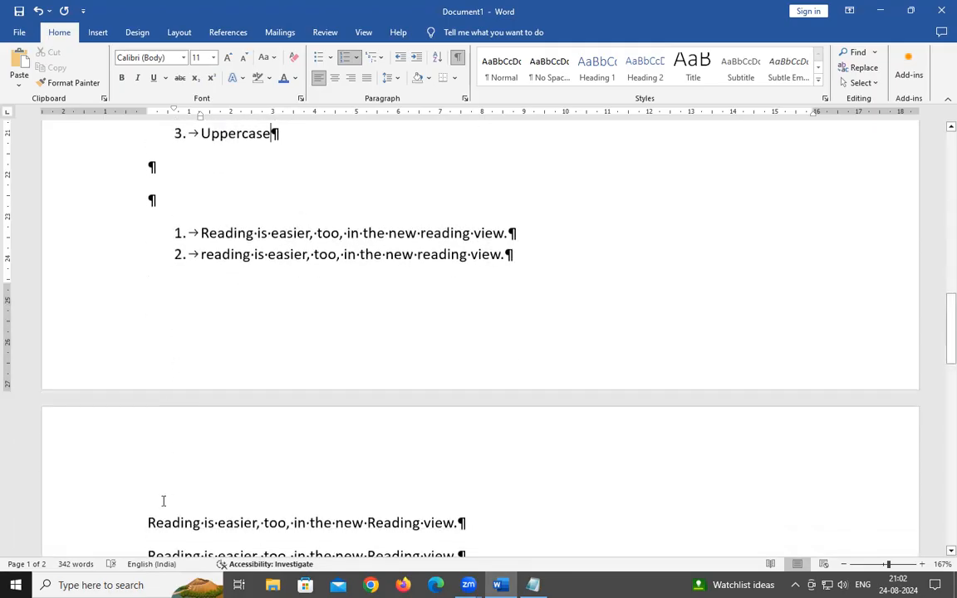
click(148, 523)
text(3.)
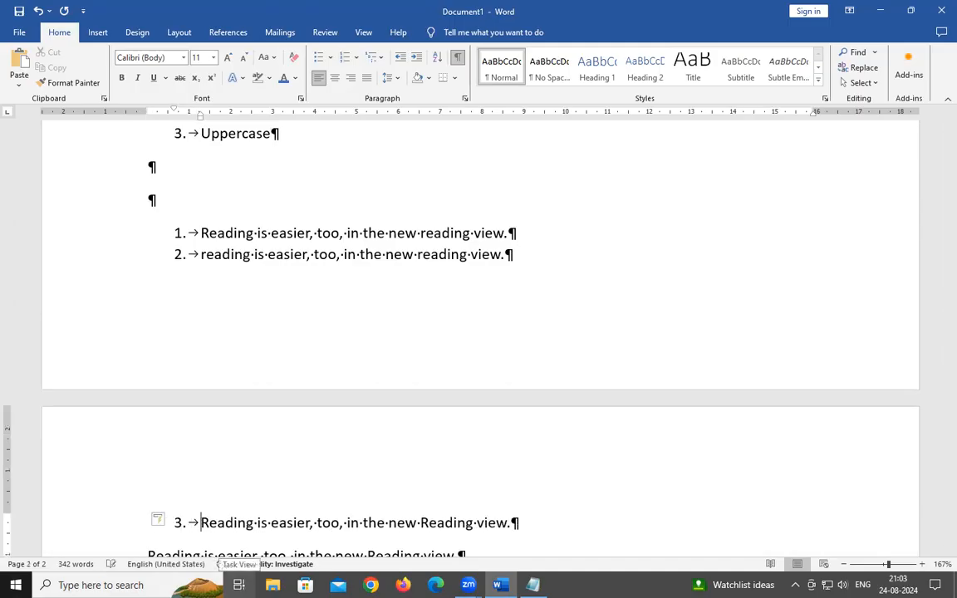
key(shift+End)
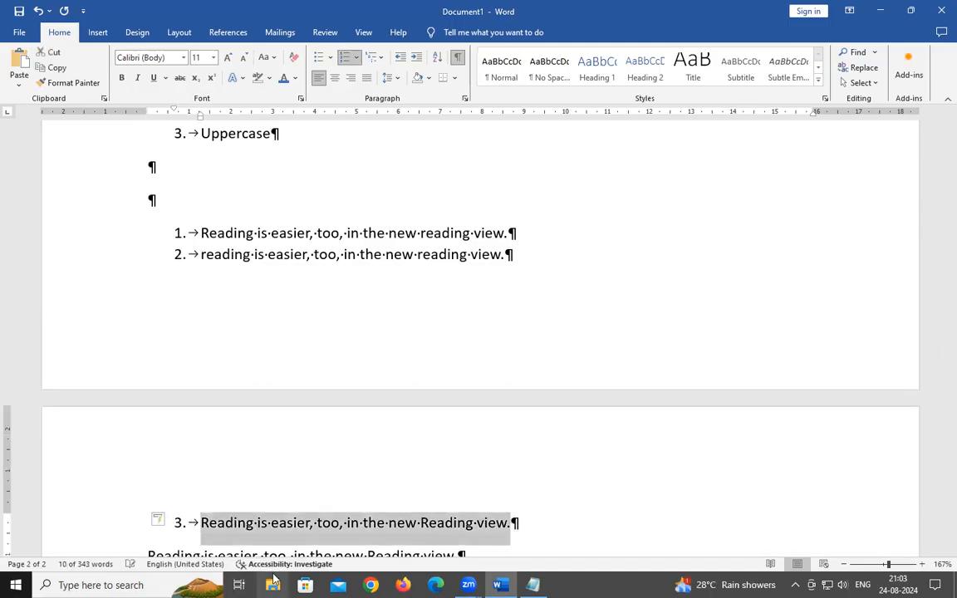
click(264, 58)
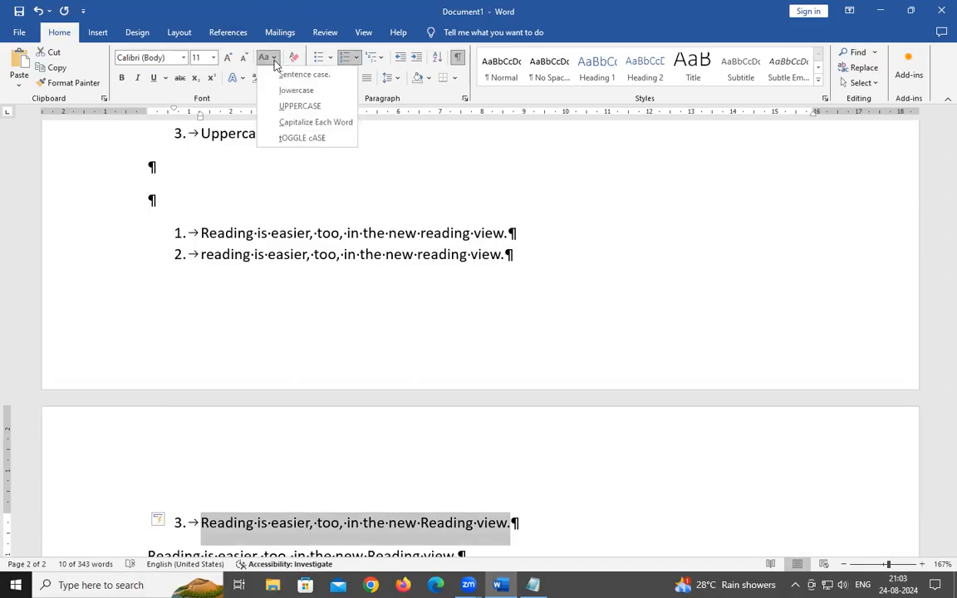
click(306, 106)
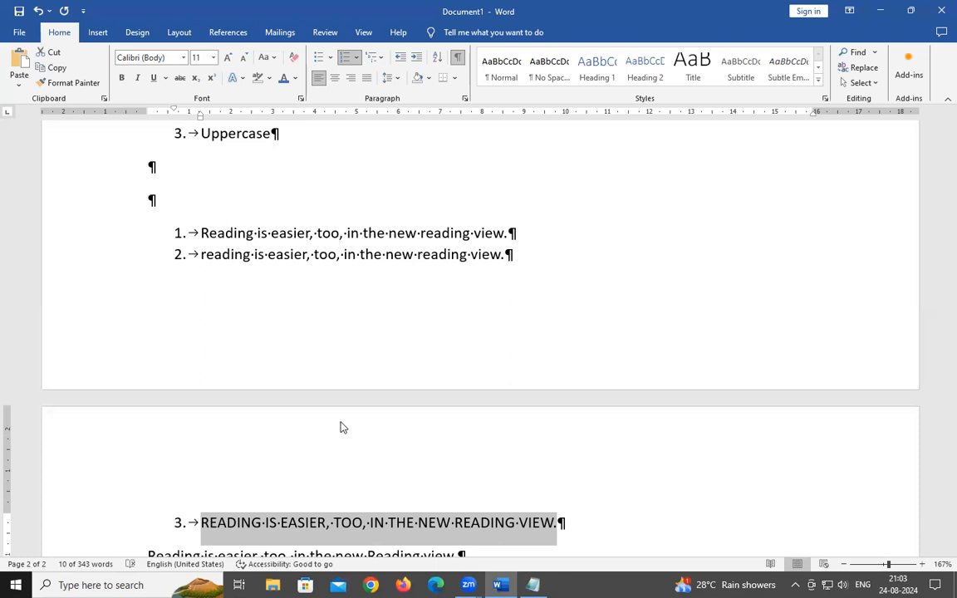
Add an empty item 4 after "Uppercase" in the list under "Sentence Cases:"
scroll(307, 394, down, 2)
scroll(306, 394, up, 1)
scroll(306, 393, up, 4)
click(296, 288)
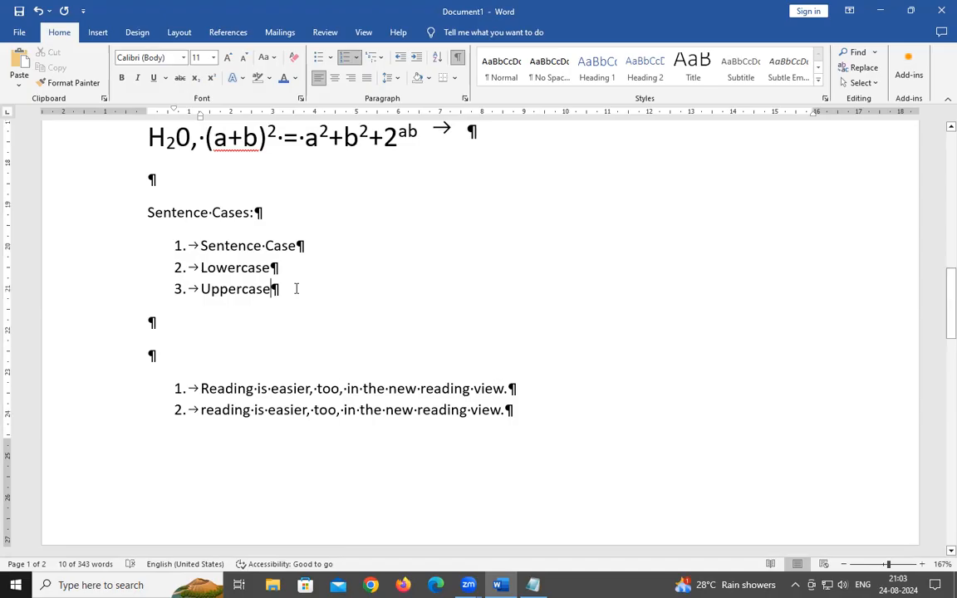
key(Return)
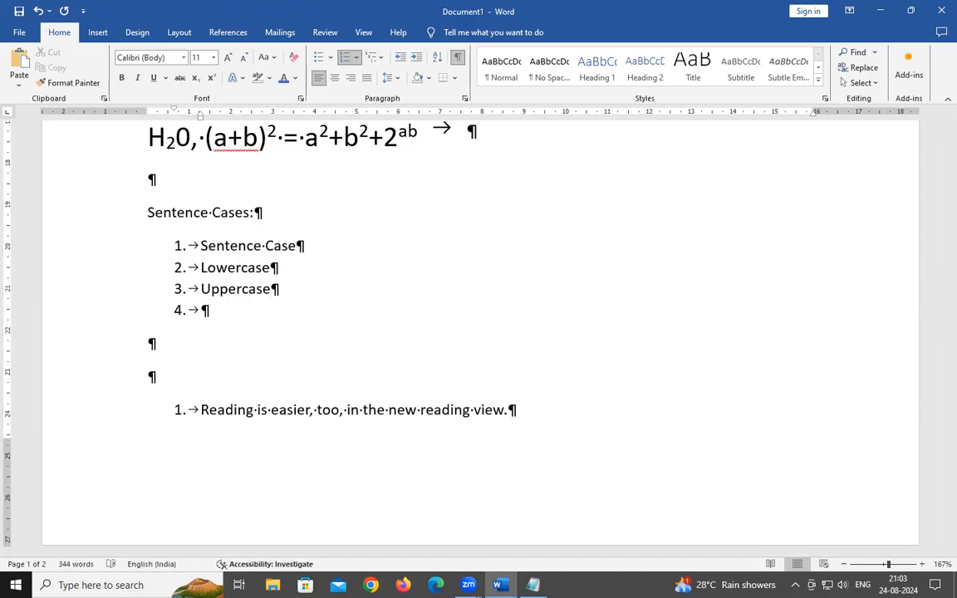
Number the first unnumbered example sentence on the second page as 4 and convert it to Capitalize Each Word
scroll(316, 318, down, 8)
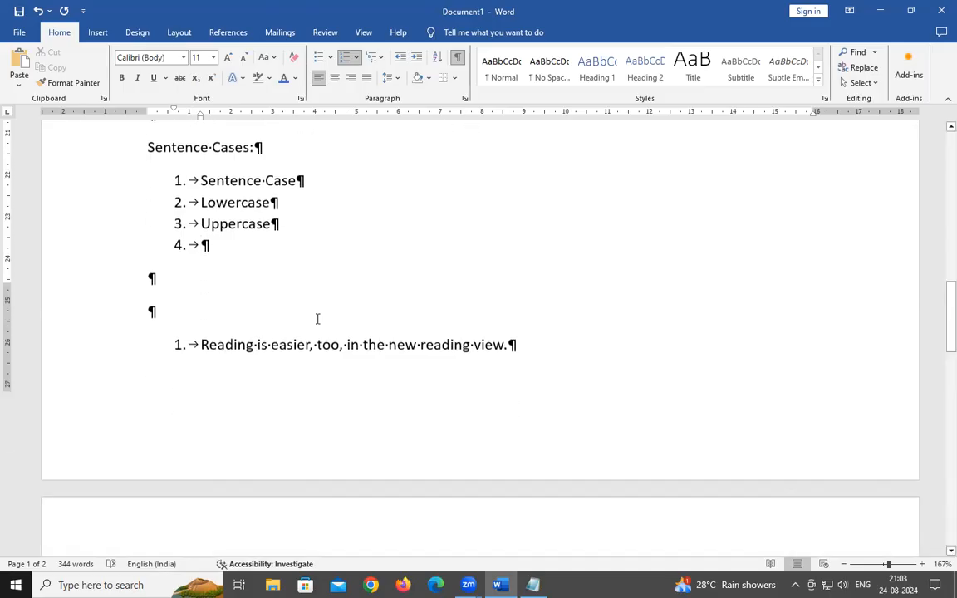
click(149, 370)
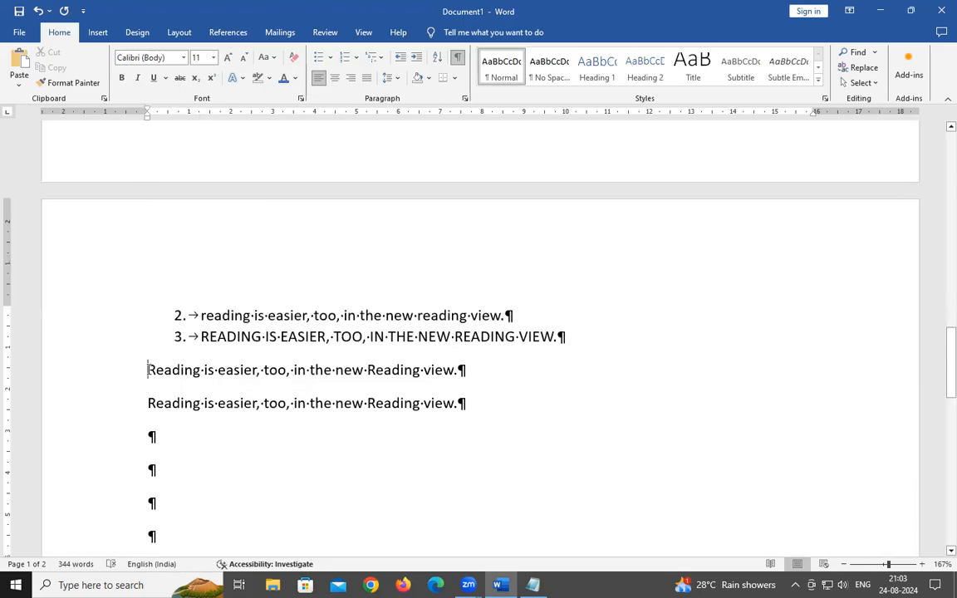
text(4.)
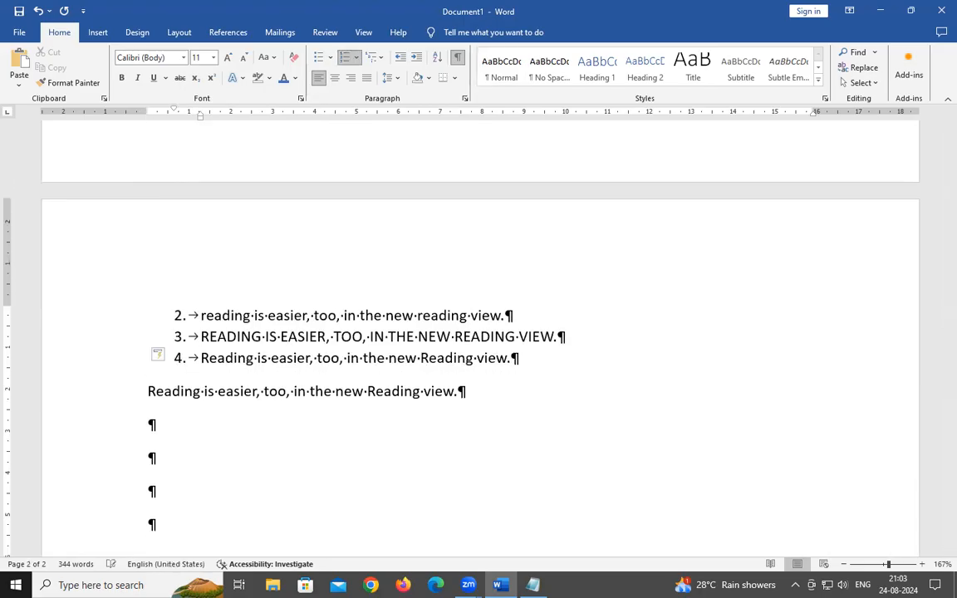
click(147, 366)
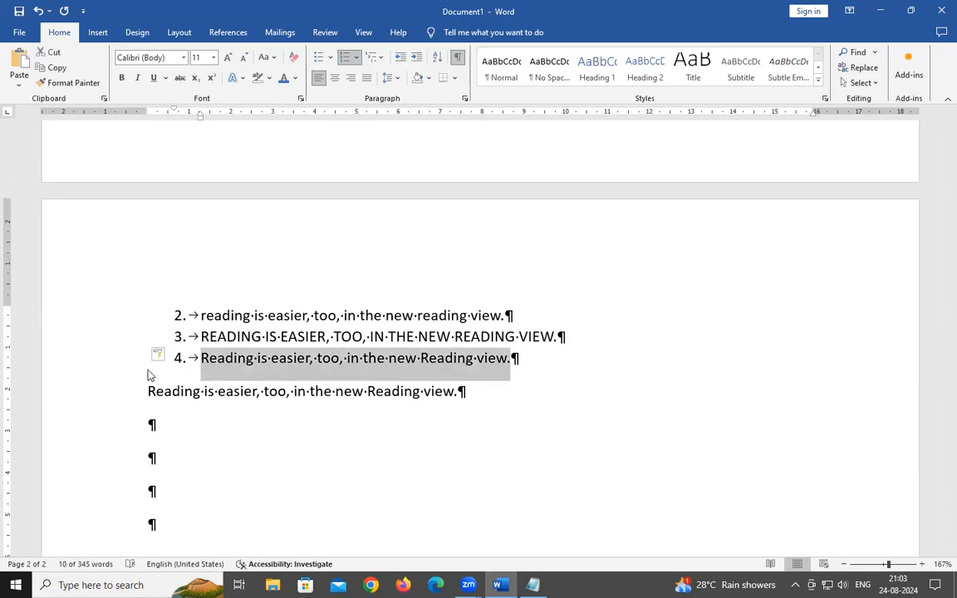
click(267, 57)
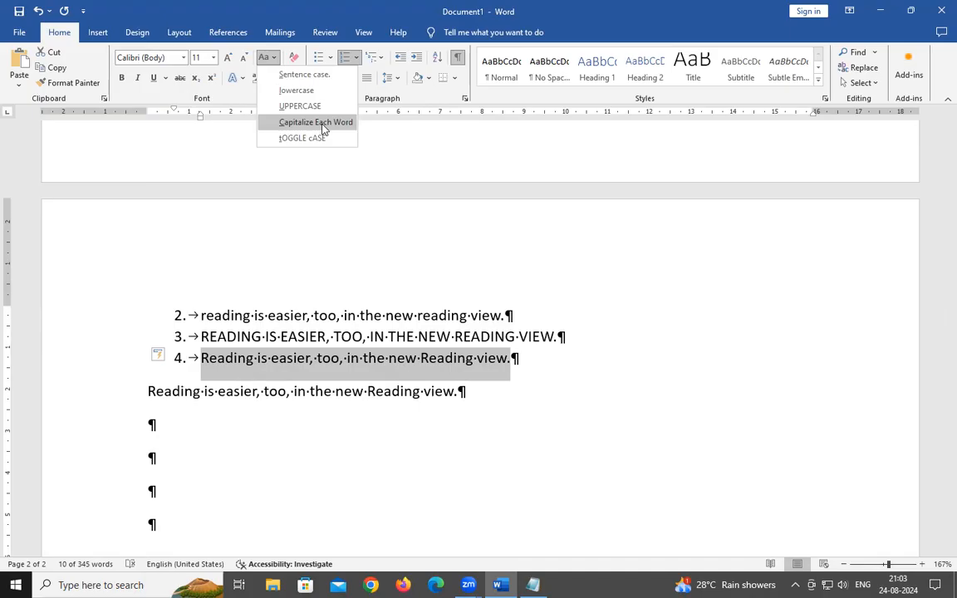
click(324, 129)
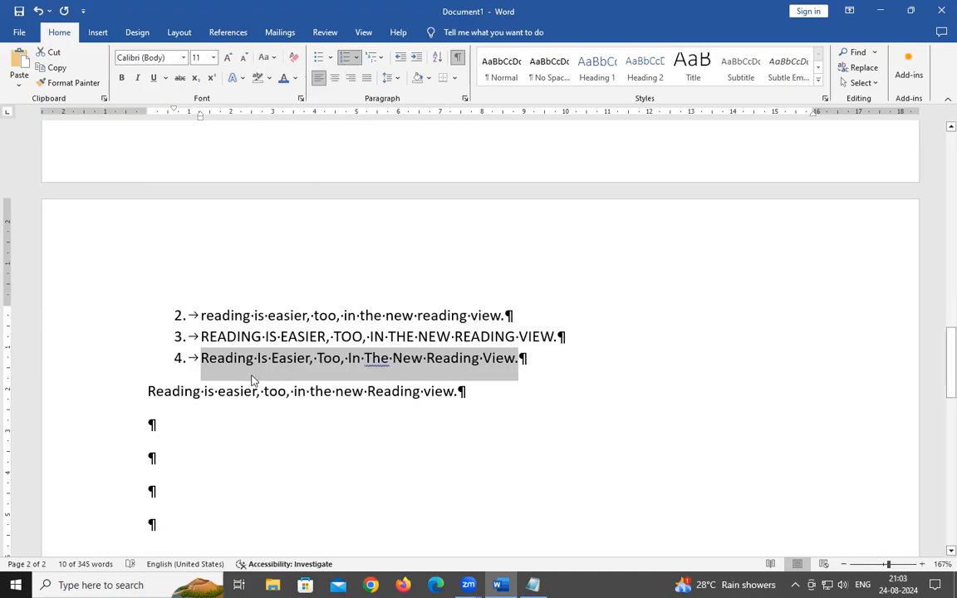
Enter "Capitalize Each Word" as item 4 under "Sentence Cases:" and add an empty item 5 after it
click(266, 57)
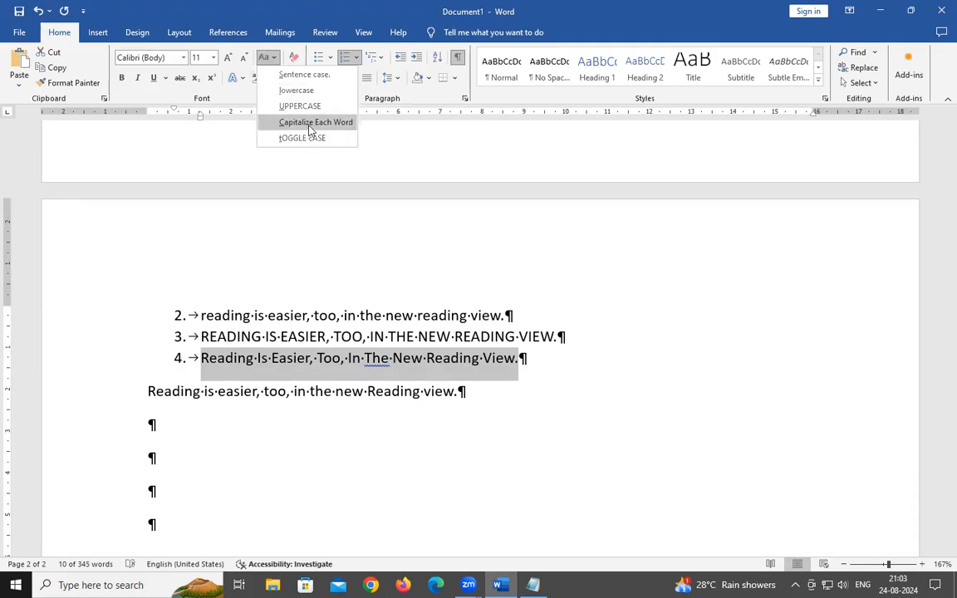
scroll(324, 247, up, 3)
click(215, 207)
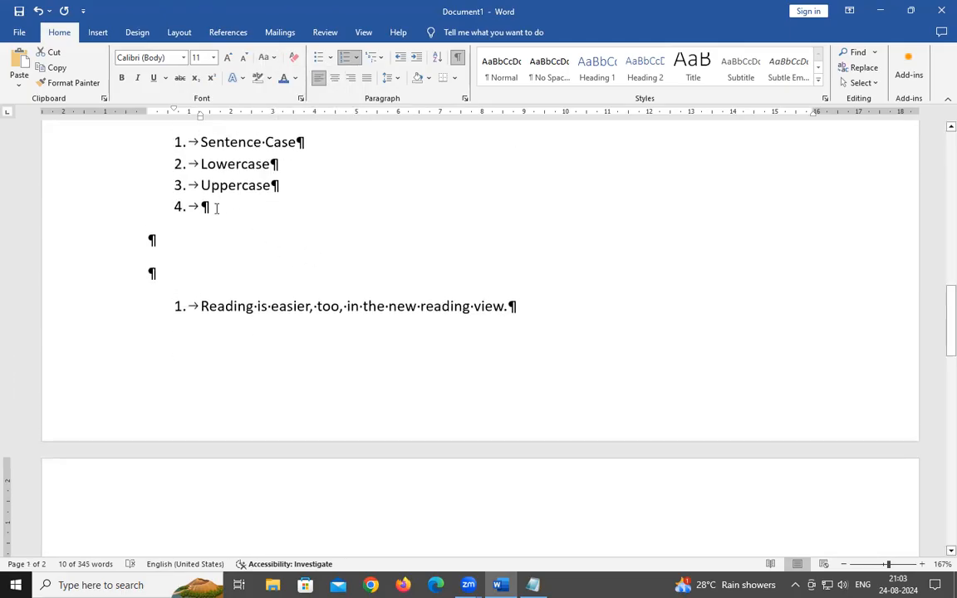
text(Cap)
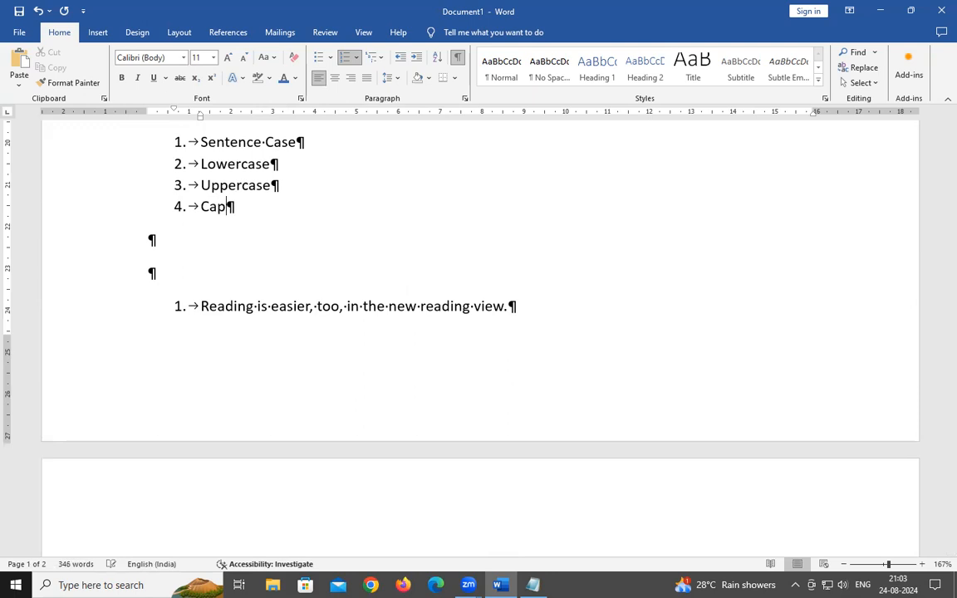
text(italize Each Word)
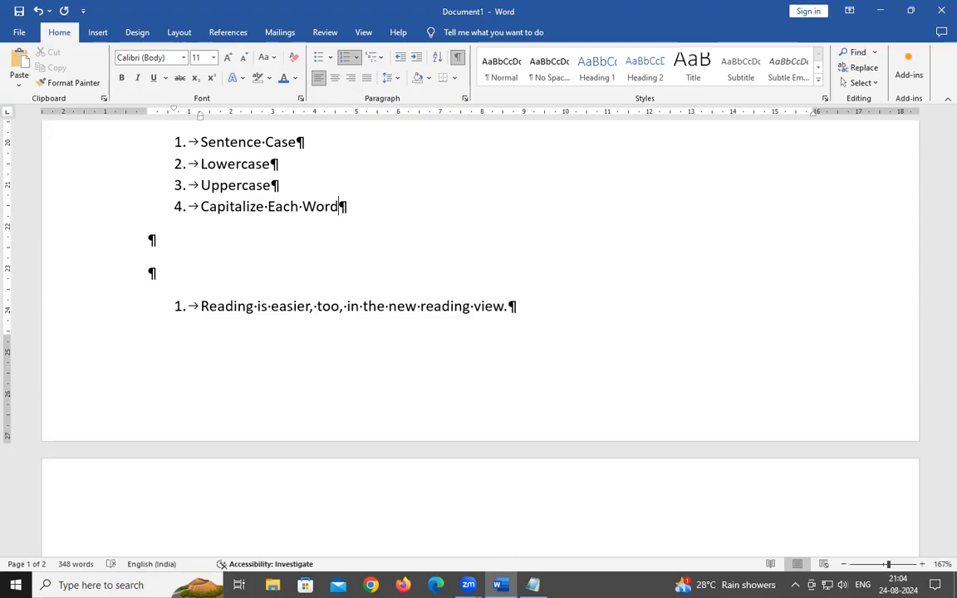
key(Return)
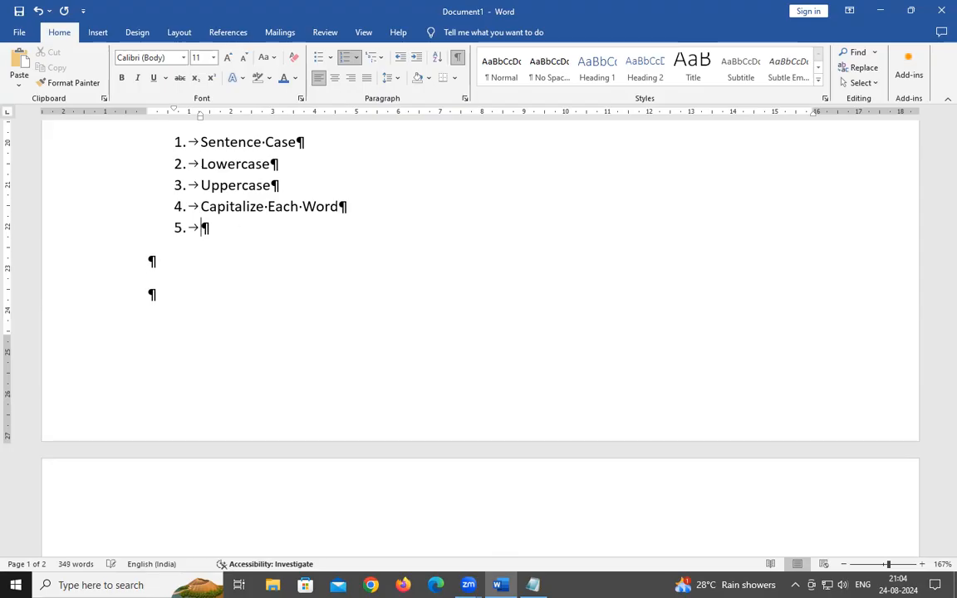
Number the last unnumbered example sentence on the second page as 5
scroll(315, 279, down, 3)
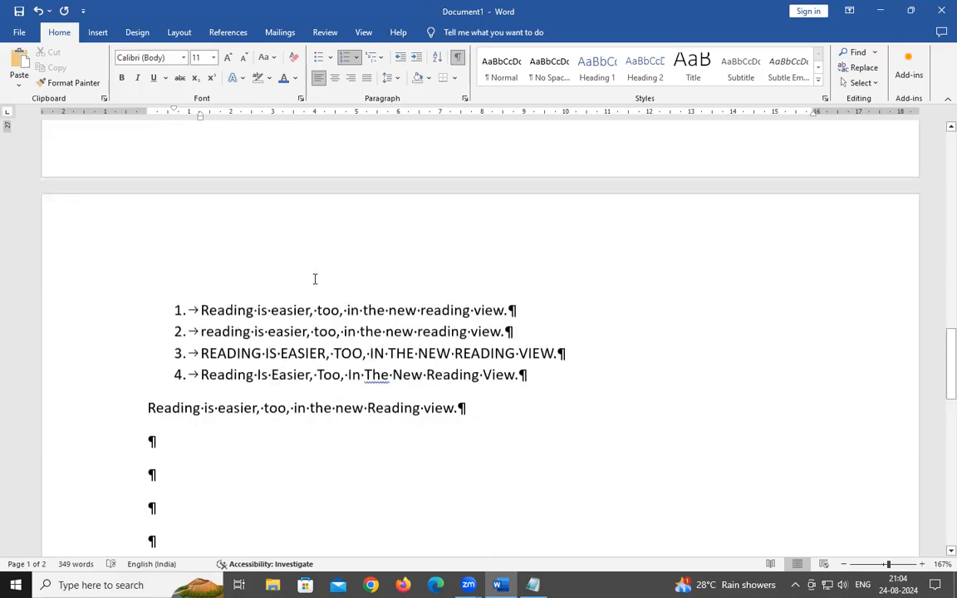
click(133, 363)
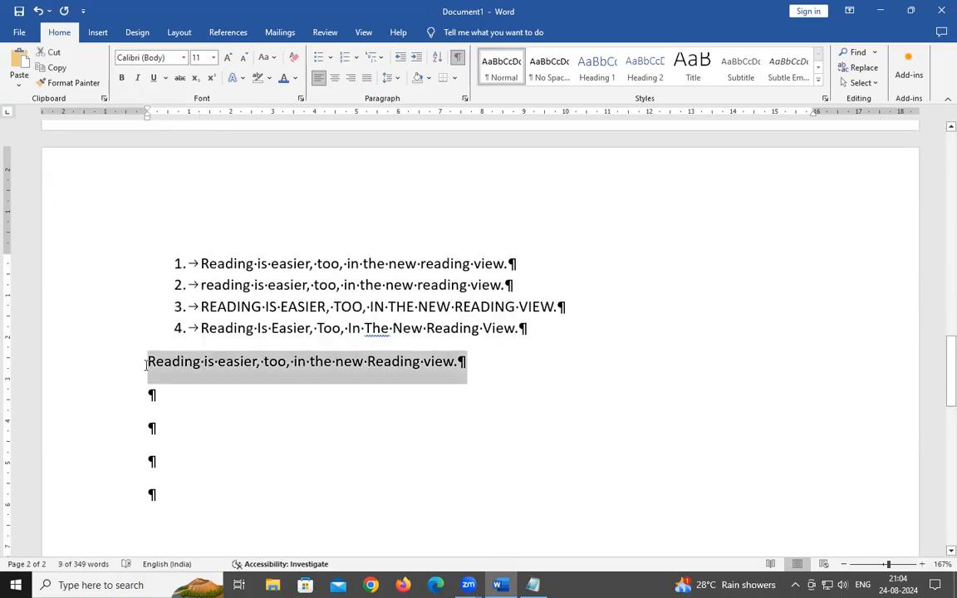
click(145, 364)
text(5.)
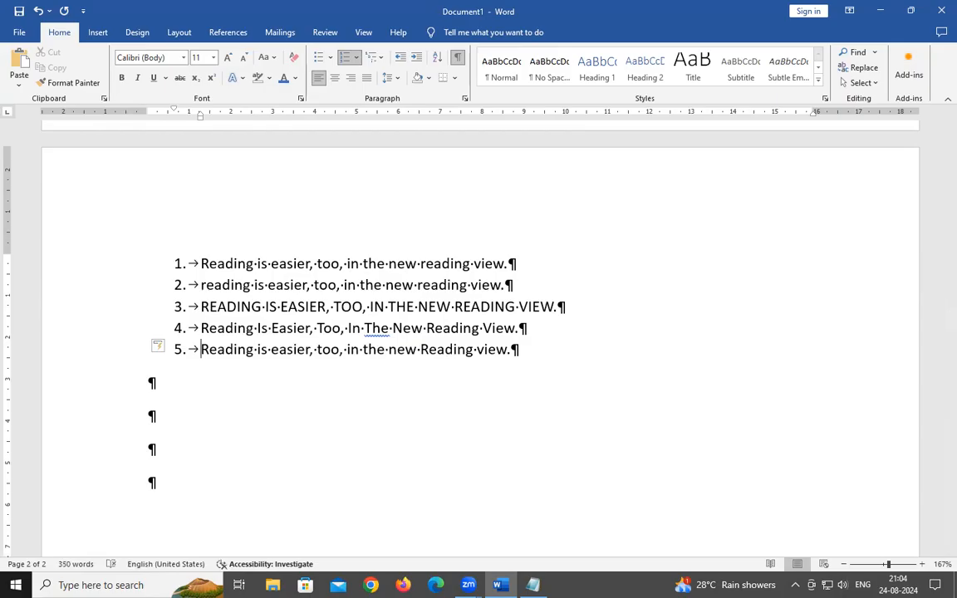
Enter "Toggle Case" as item 5 of the list under "Sentence Cases:"
scroll(250, 358, up, 5)
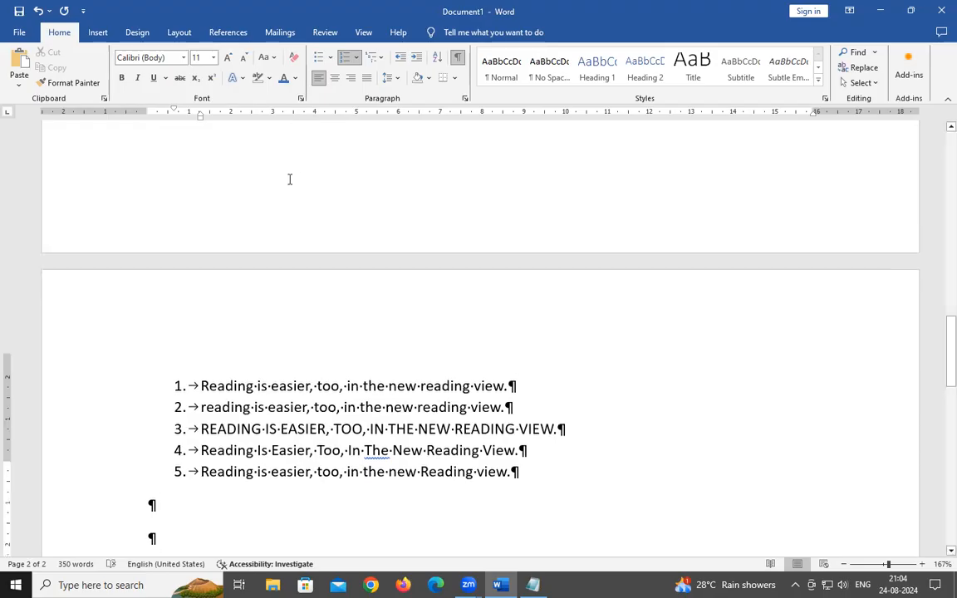
click(267, 58)
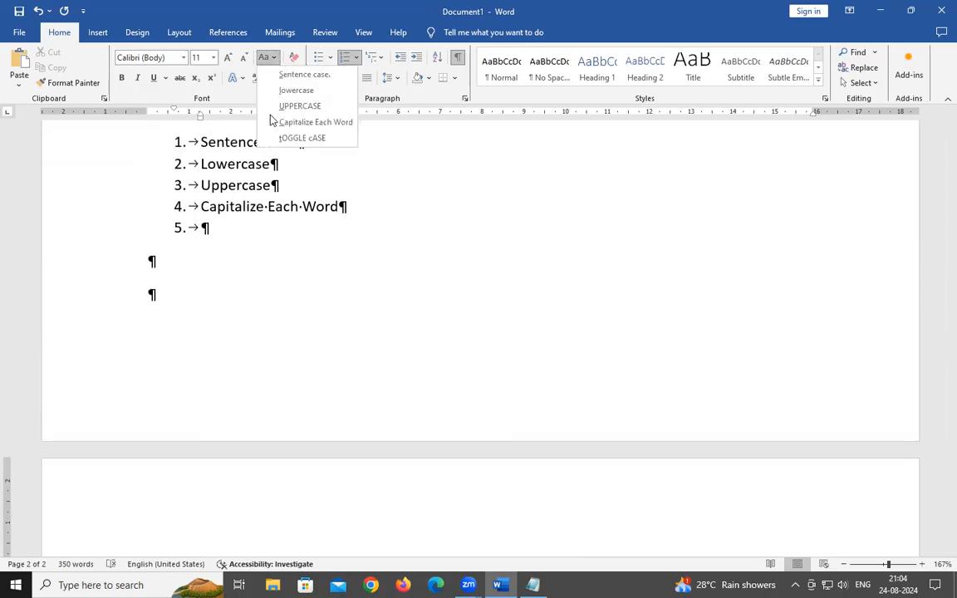
click(238, 219)
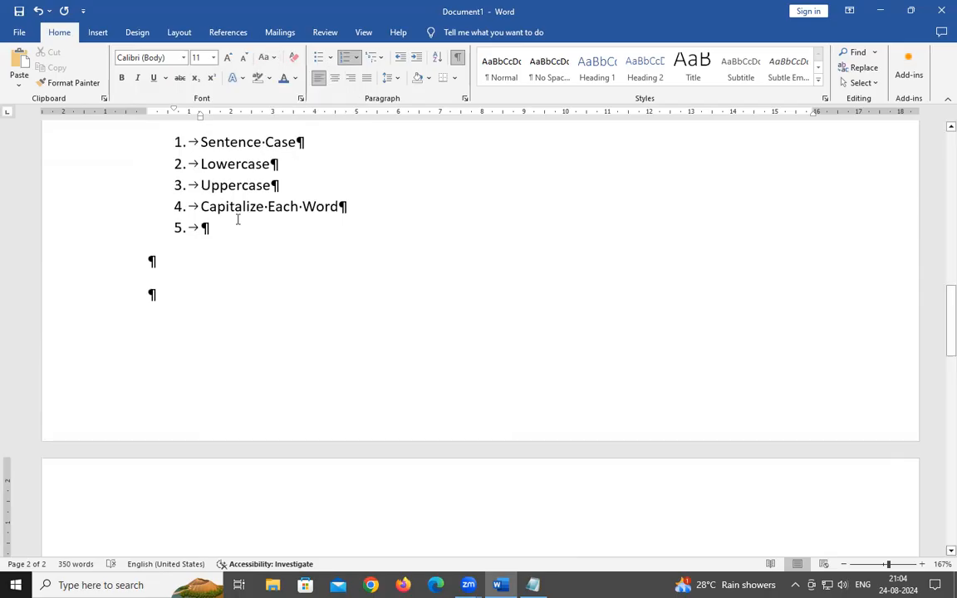
click(237, 219)
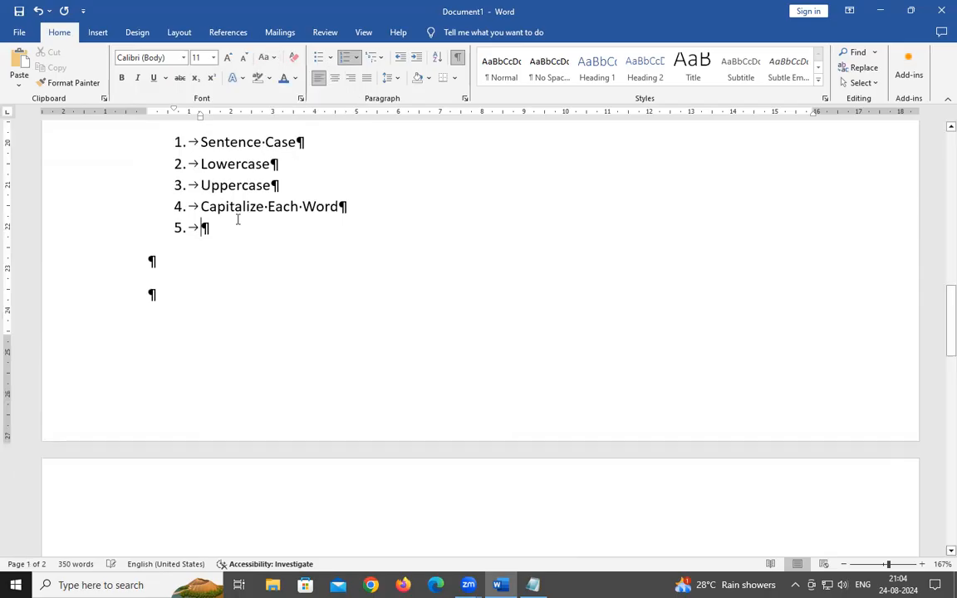
text(toggle Case)
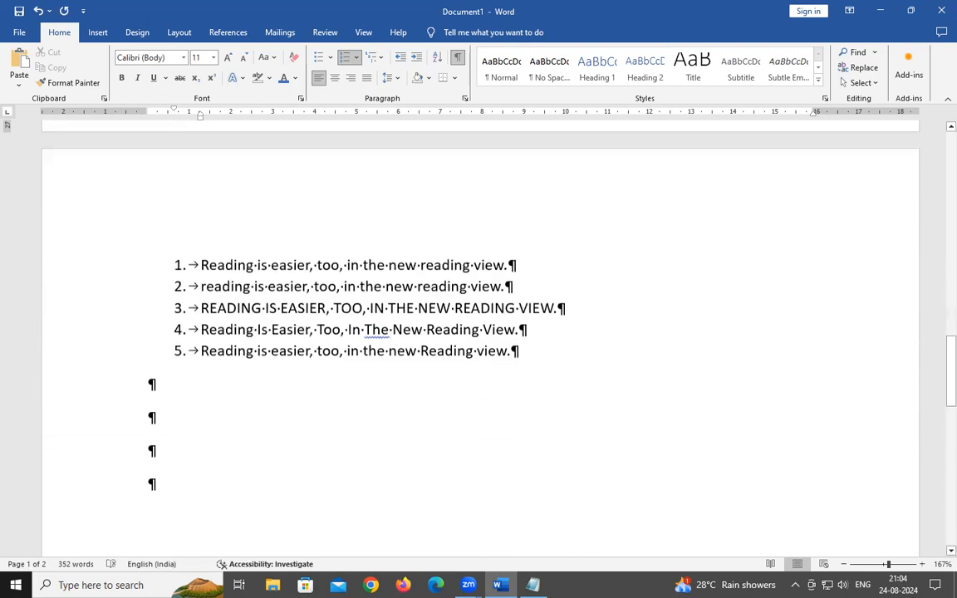
Convert the text of example sentence 5 on the second page to tOGGLE cASE
scroll(200, 192, down, 2)
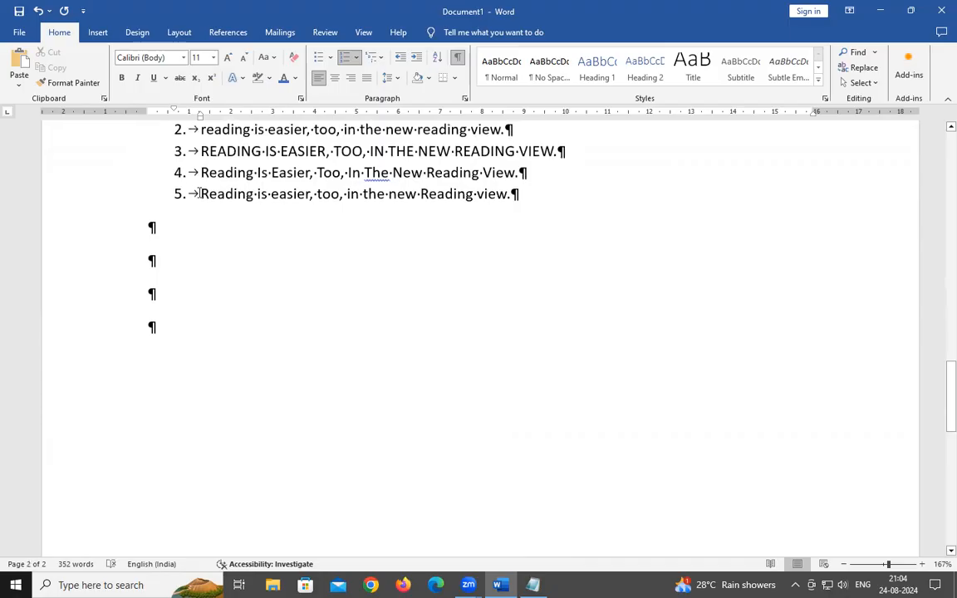
shift+click(506, 193)
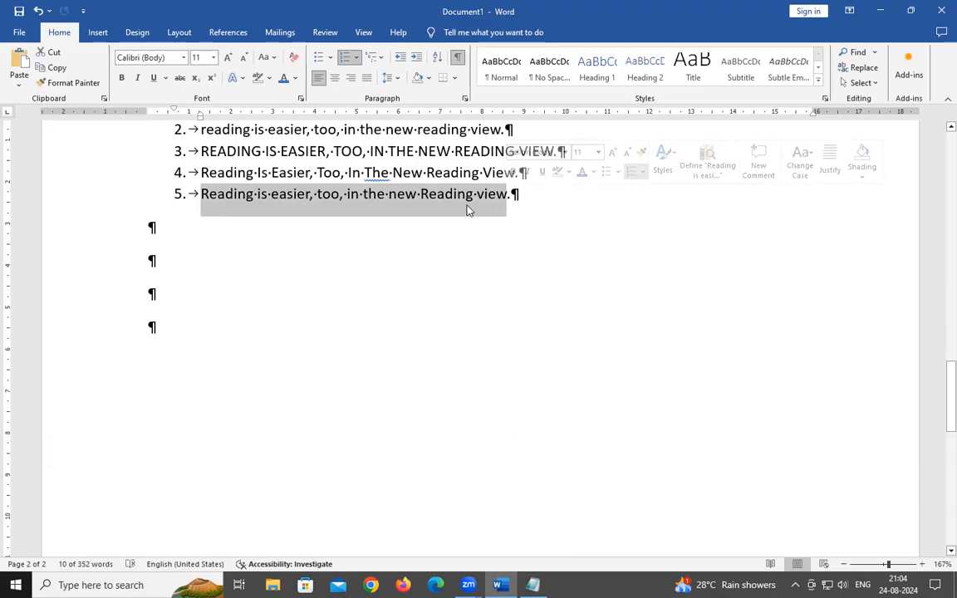
click(266, 58)
click(302, 138)
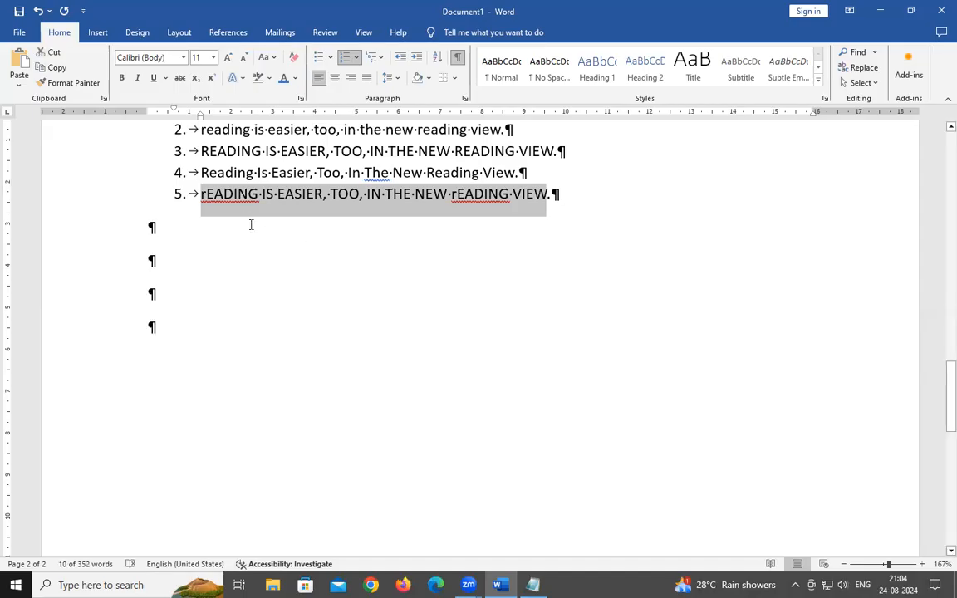
Compare the capitalization of the word "Reading" across the numbered example sentences on the second page
scroll(234, 185, up, 1)
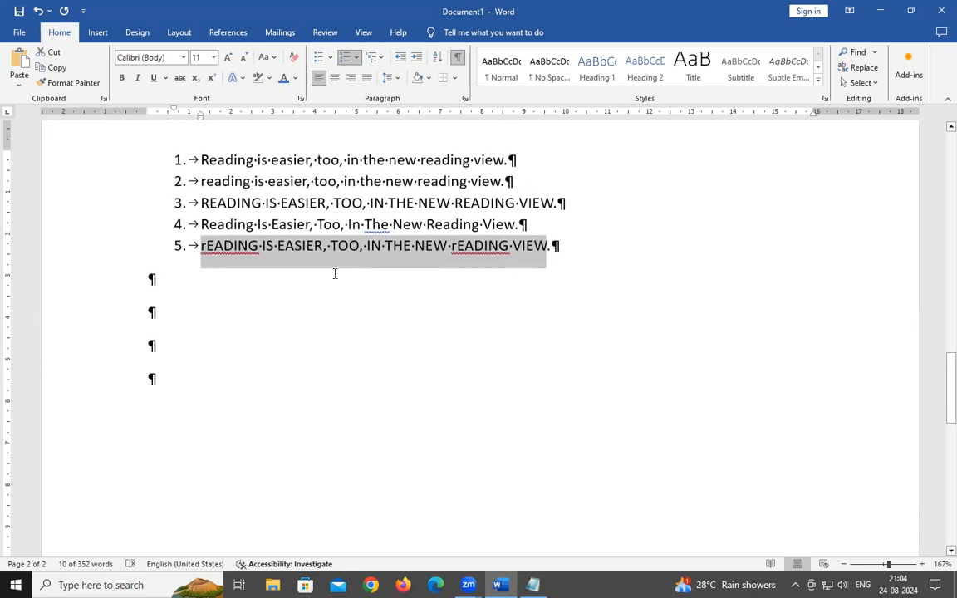
click(207, 160)
double_click(216, 162)
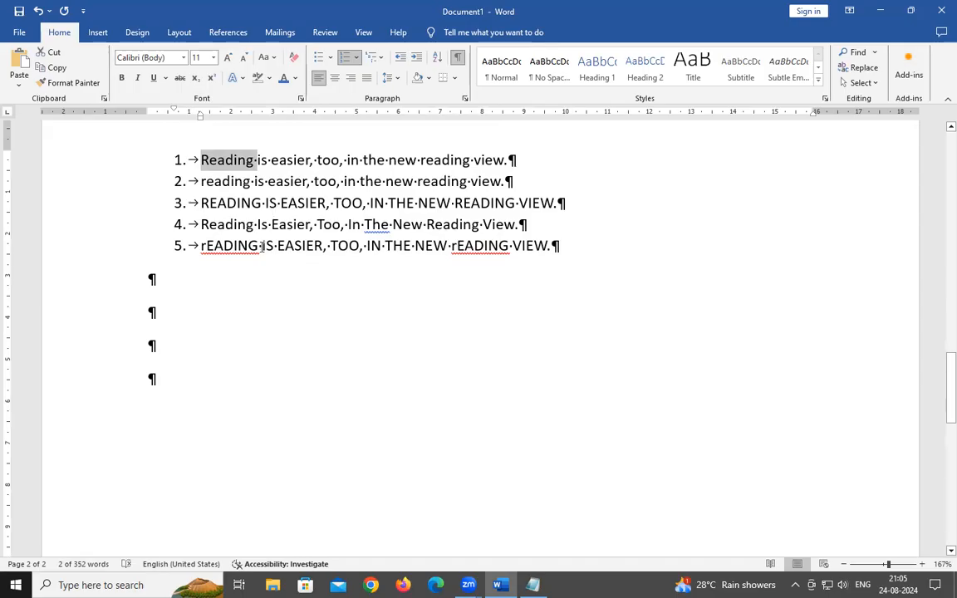
click(151, 161)
click(222, 184)
click(229, 202)
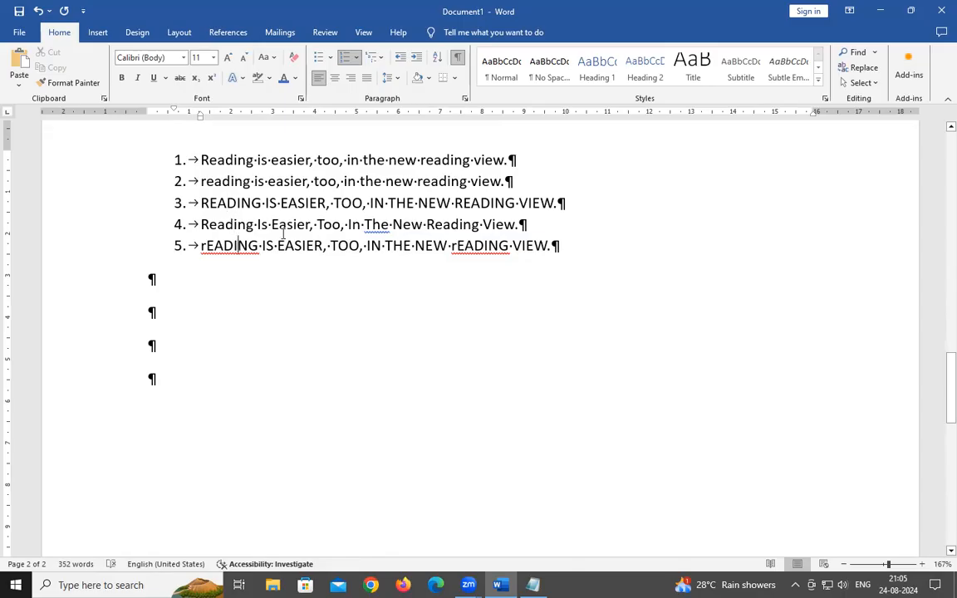
Hide the paragraph marks and other formatting symbols throughout the document
scroll(282, 234, up, 10)
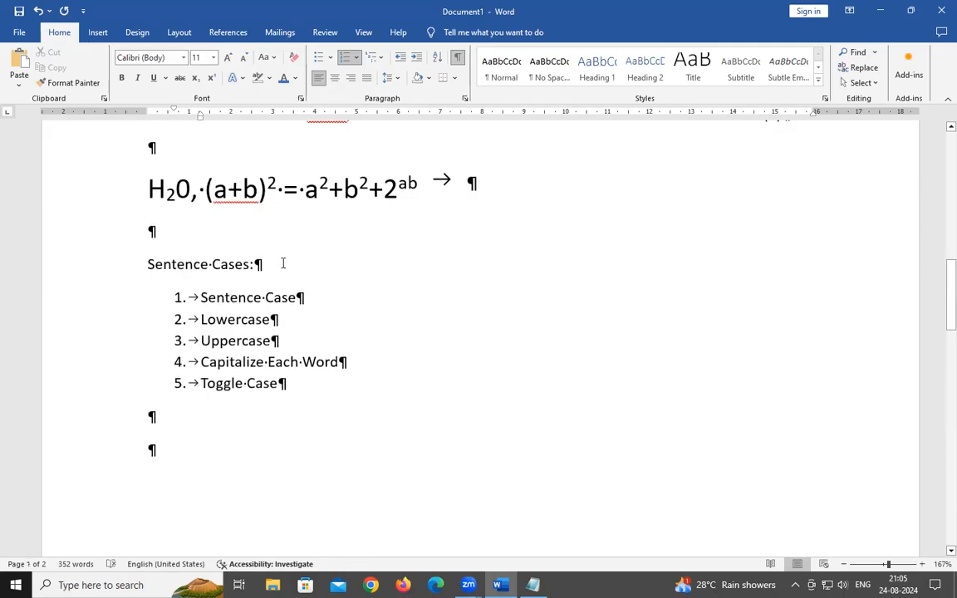
click(316, 384)
click(456, 65)
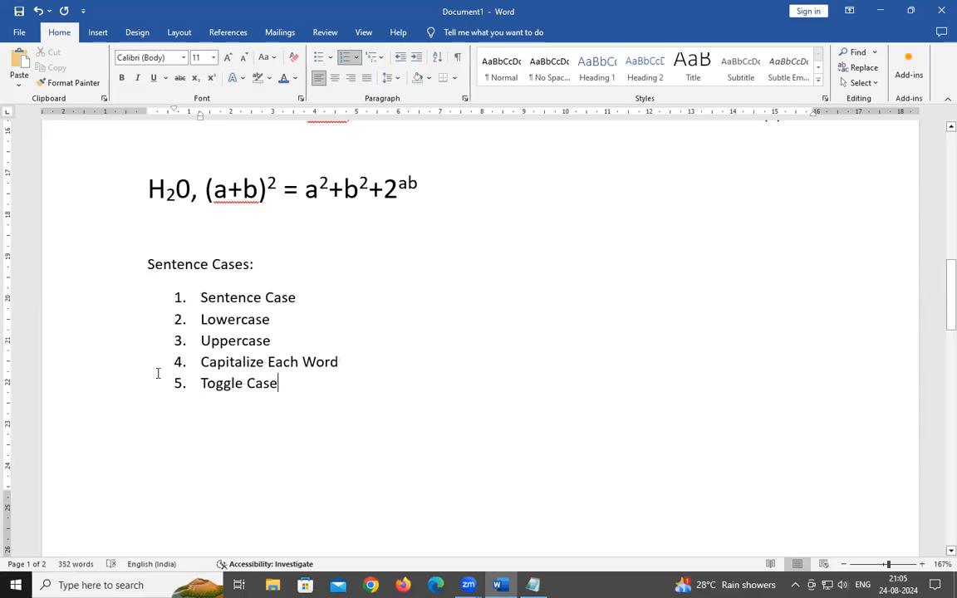
Review the document from its opening paragraphs to the five case examples, and check the Change Case options for example sentence 1
scroll(274, 305, up, 5)
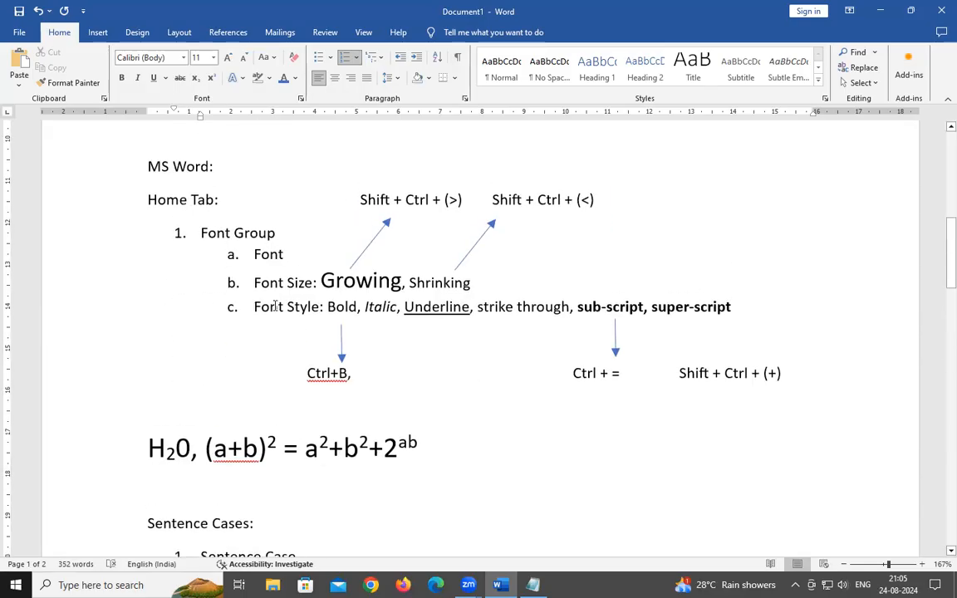
scroll(274, 306, up, 10)
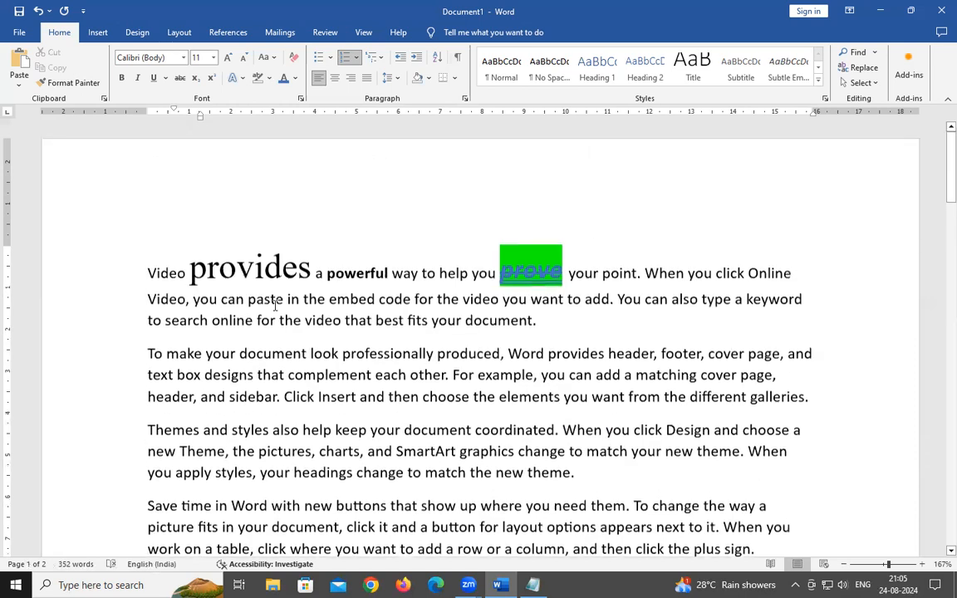
scroll(224, 322, down, 8)
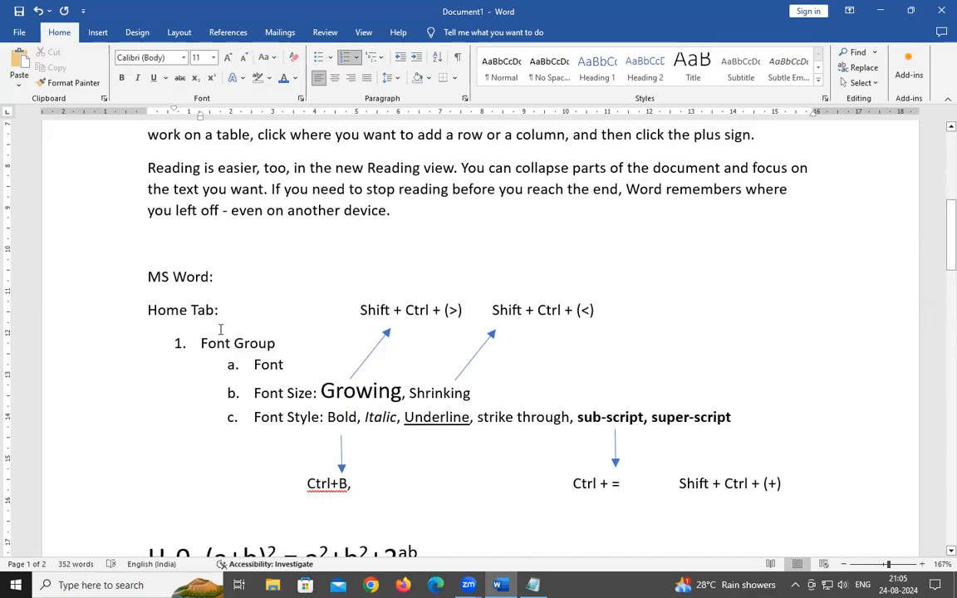
scroll(220, 329, down, 15)
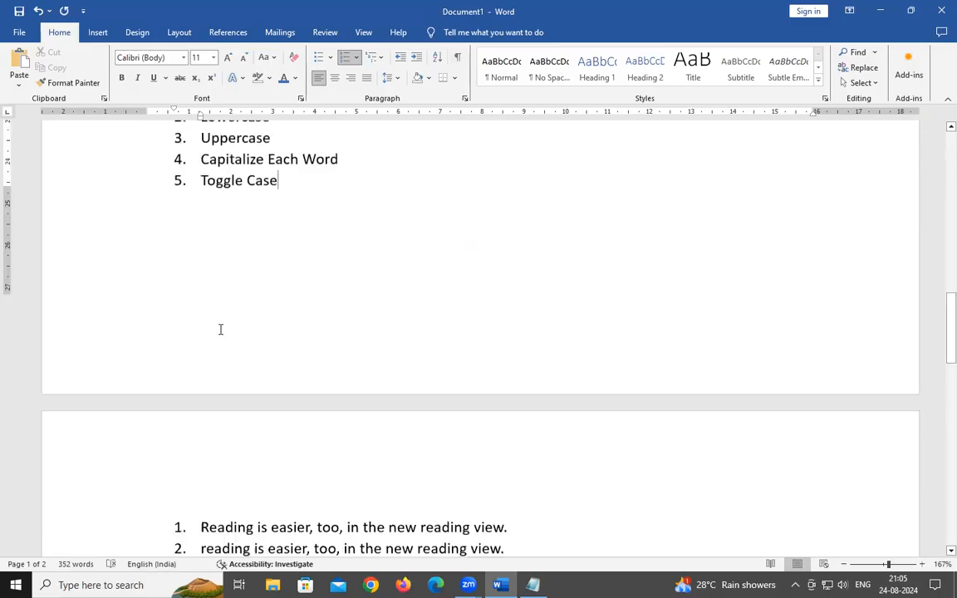
scroll(220, 329, down, 3)
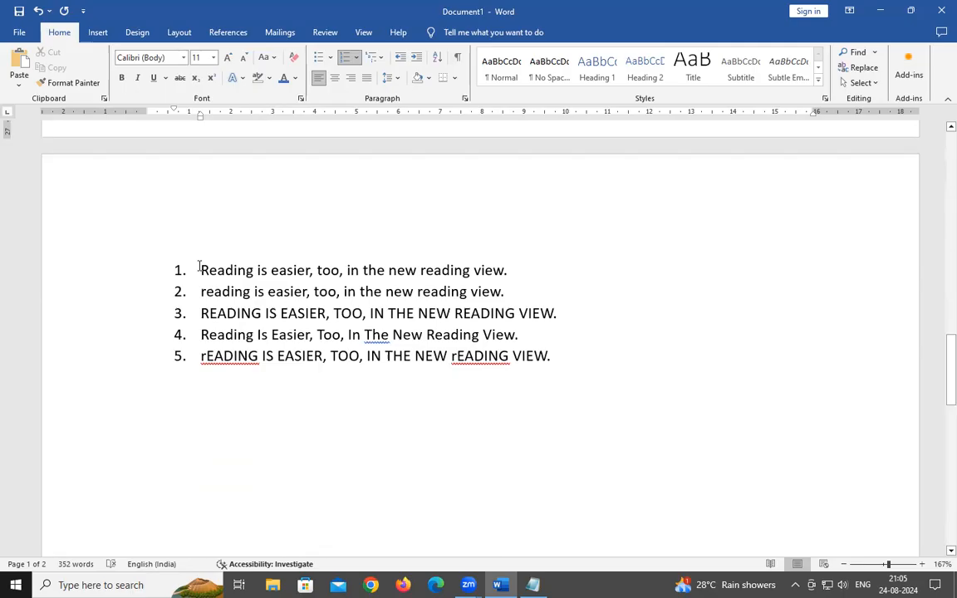
drag(202, 268, 503, 272)
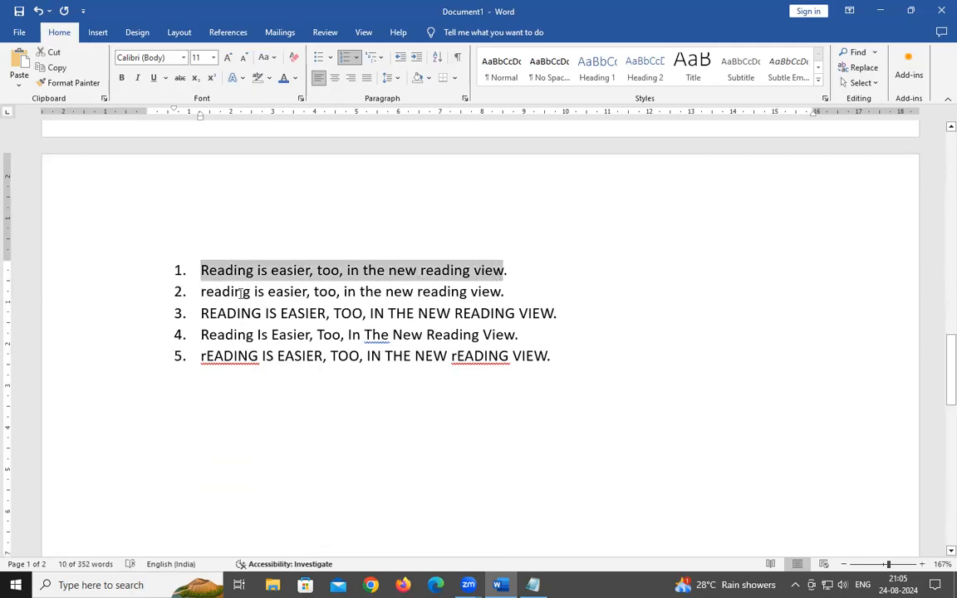
click(274, 60)
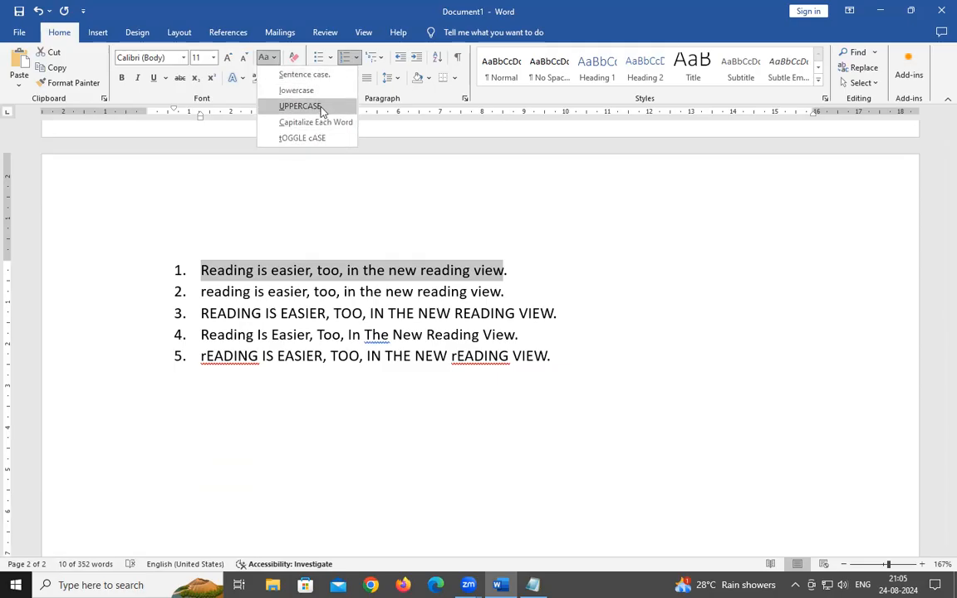
click(392, 314)
click(255, 292)
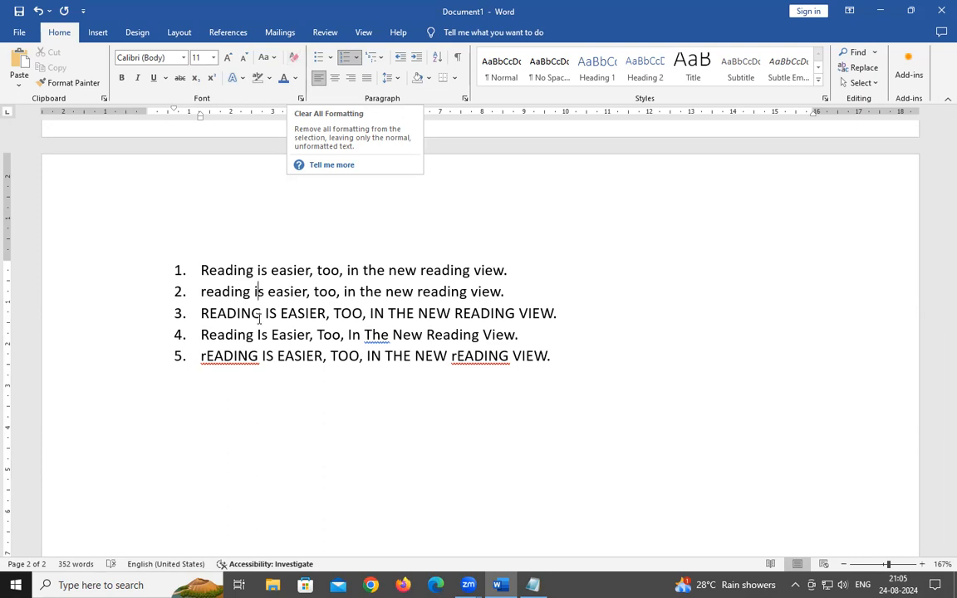
Add the heading "Clear all Formatting:" below the five case examples on the second page, correcting its spelling
key(Return)
key(Return)
key(Return)
text(Cl)
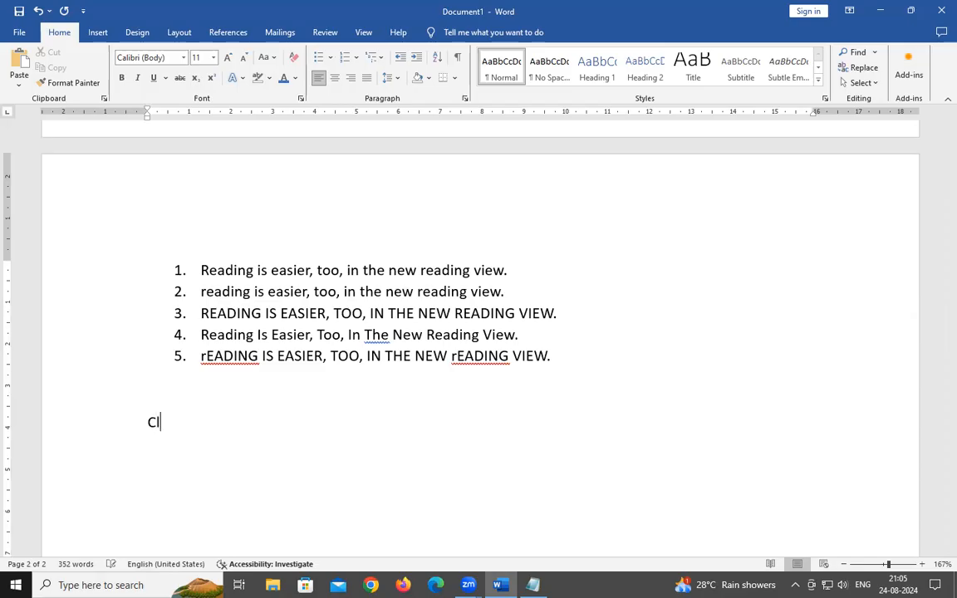
text(ear all Formating)
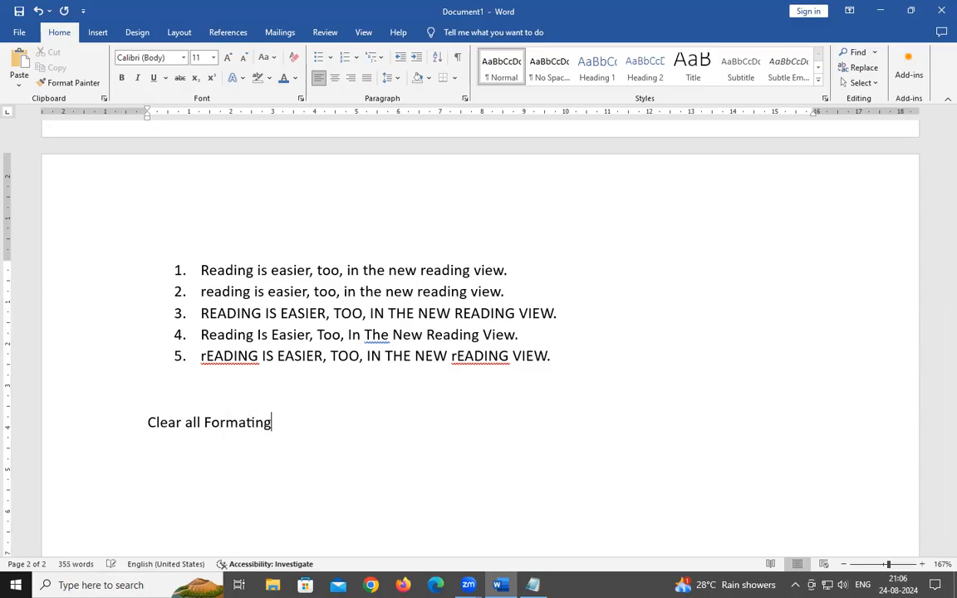
text(:)
key(Return)
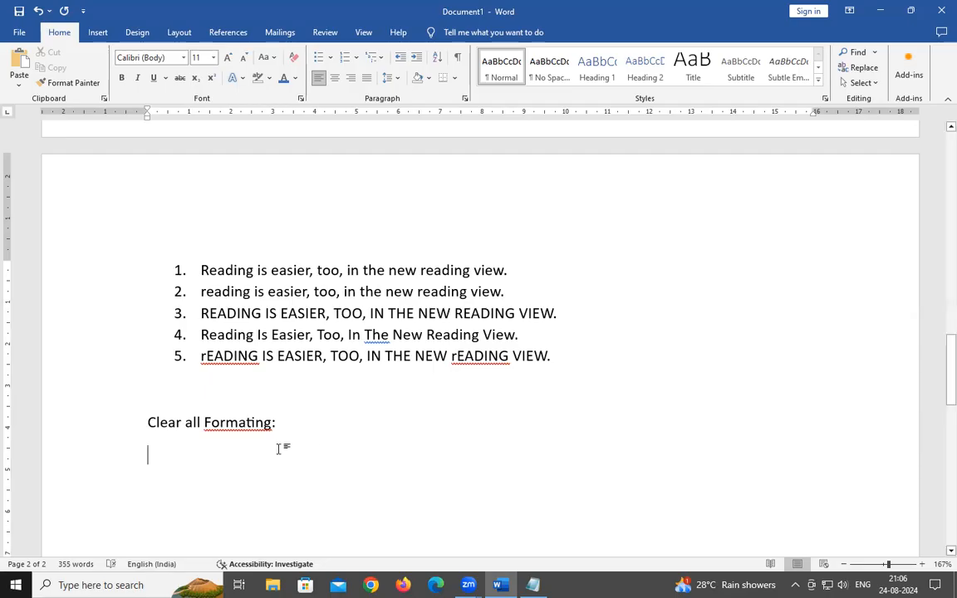
right_click(237, 422)
click(229, 217)
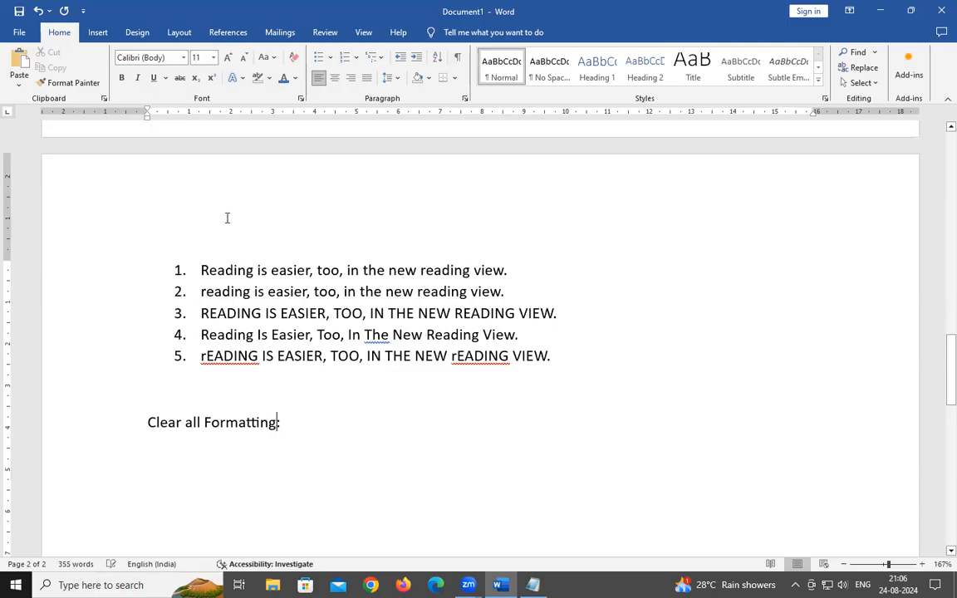
Clear all formatting from the H₂O, (a+b)² formula line above the Sentence Cases heading, undo it, and clear it again
scroll(314, 286, up, 5)
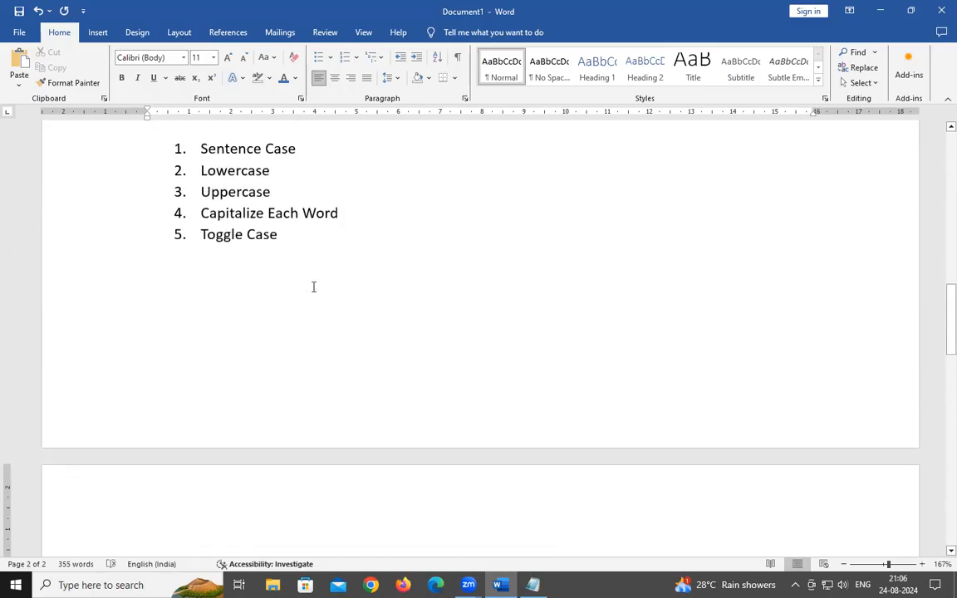
scroll(314, 287, down, 4)
scroll(225, 321, down, 1)
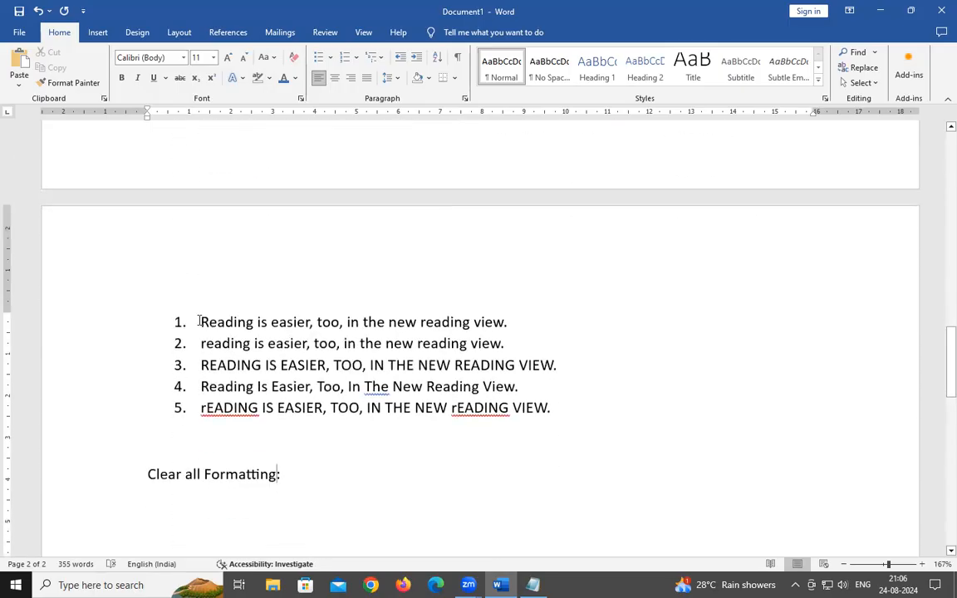
scroll(190, 321, up, 6)
scroll(191, 321, up, 3)
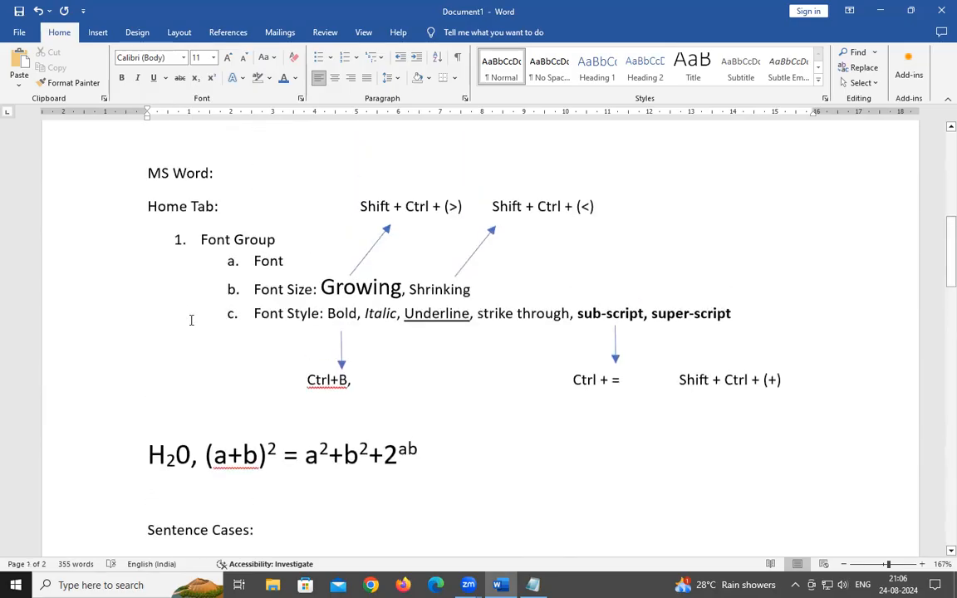
click(102, 455)
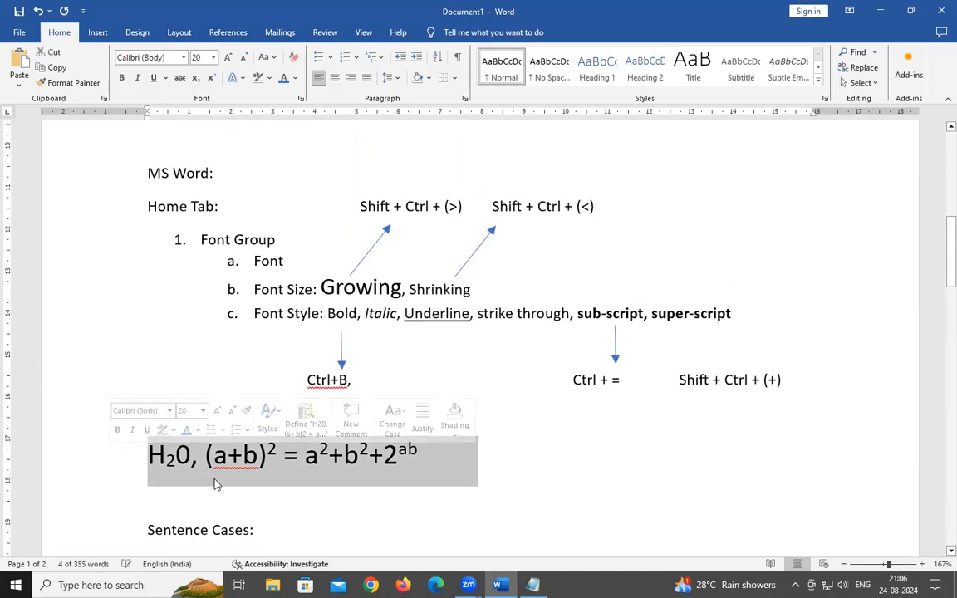
click(295, 58)
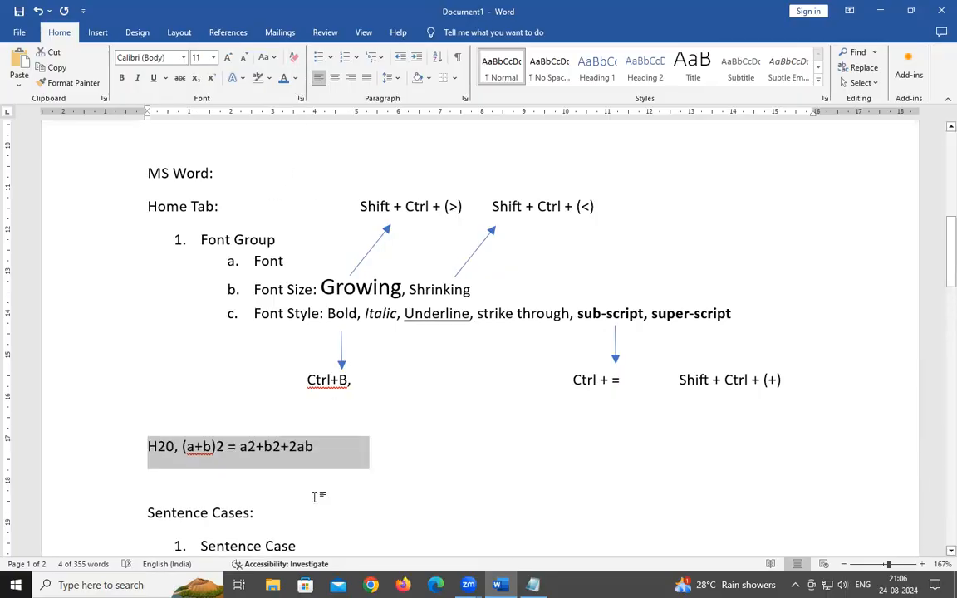
click(223, 456)
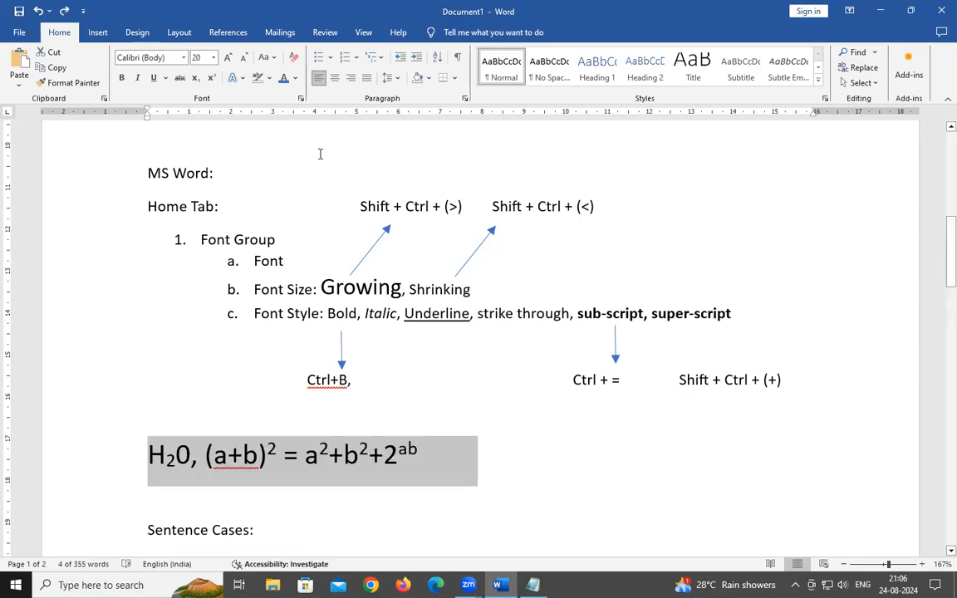
click(294, 58)
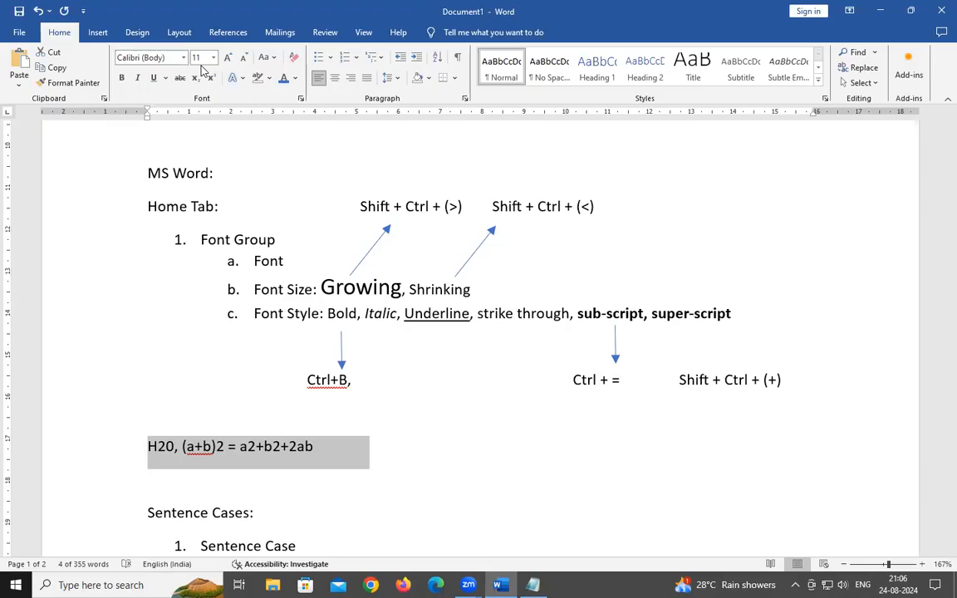
Clear all formatting from the words "provides" and "prove" in the document's first paragraph
scroll(289, 304, up, 10)
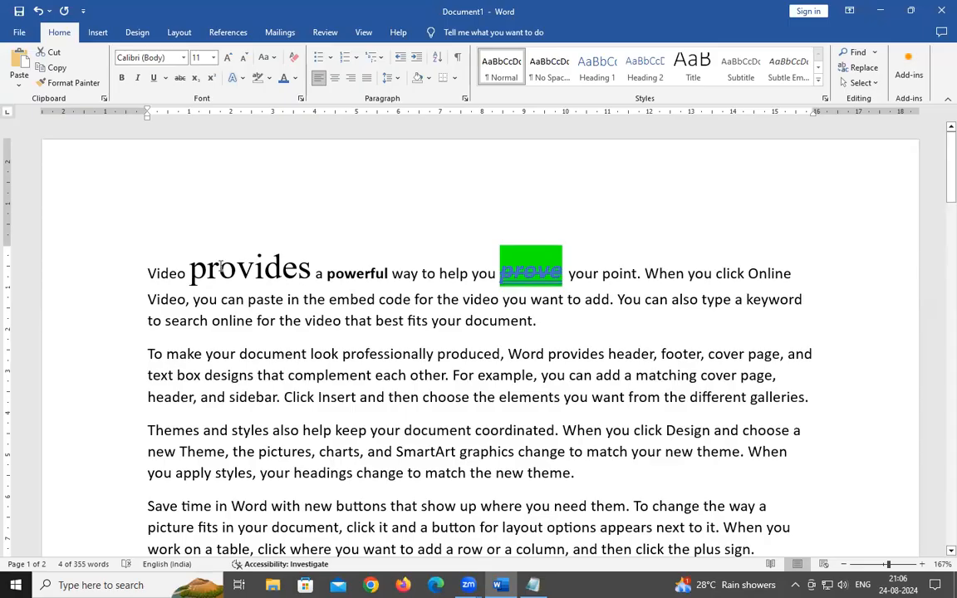
double_click(214, 266)
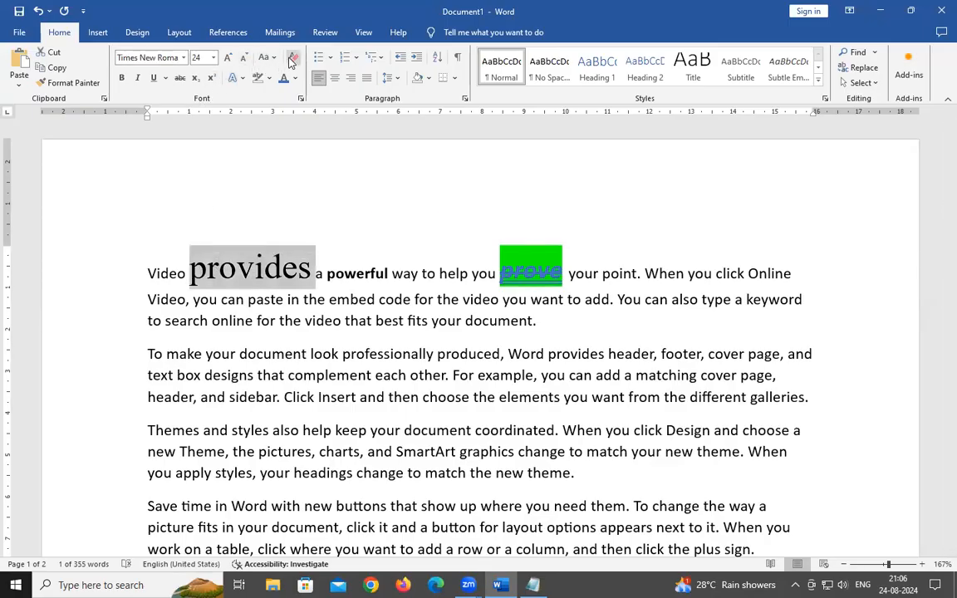
click(292, 57)
double_click(465, 264)
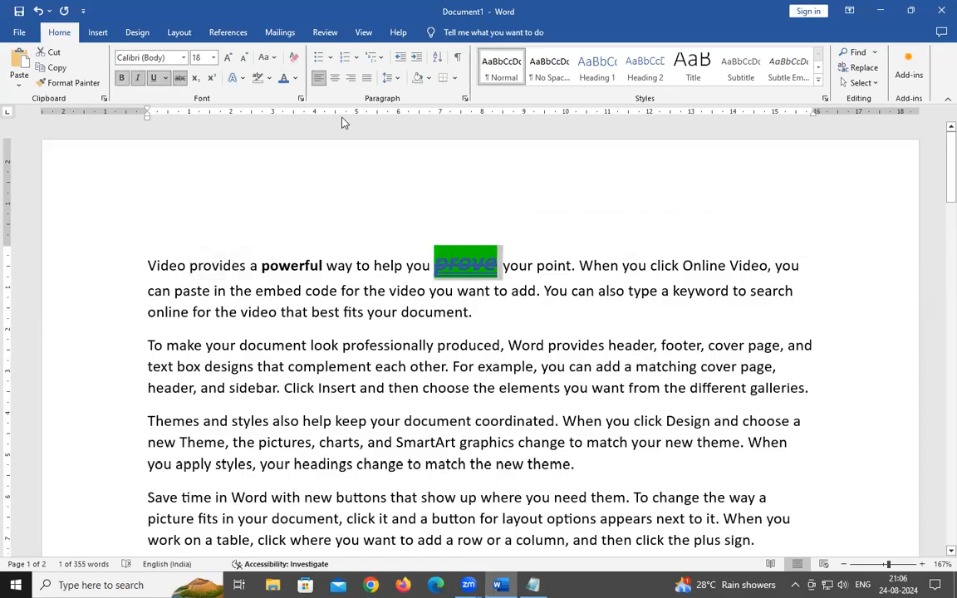
click(292, 57)
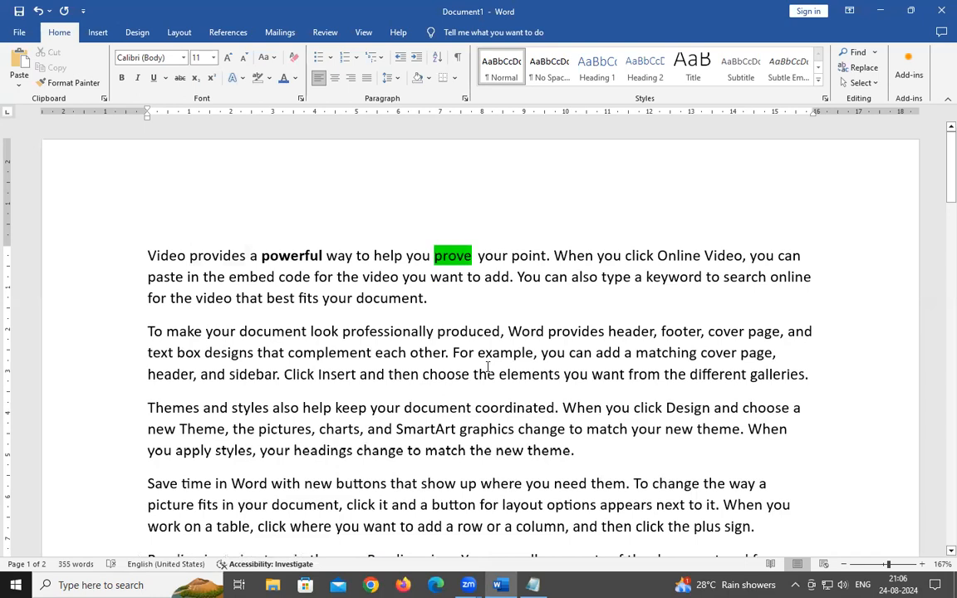
Examine the Font commands for the highlighted word "prove" in the first paragraph, including the Change Case and Text Effects options
double_click(447, 256)
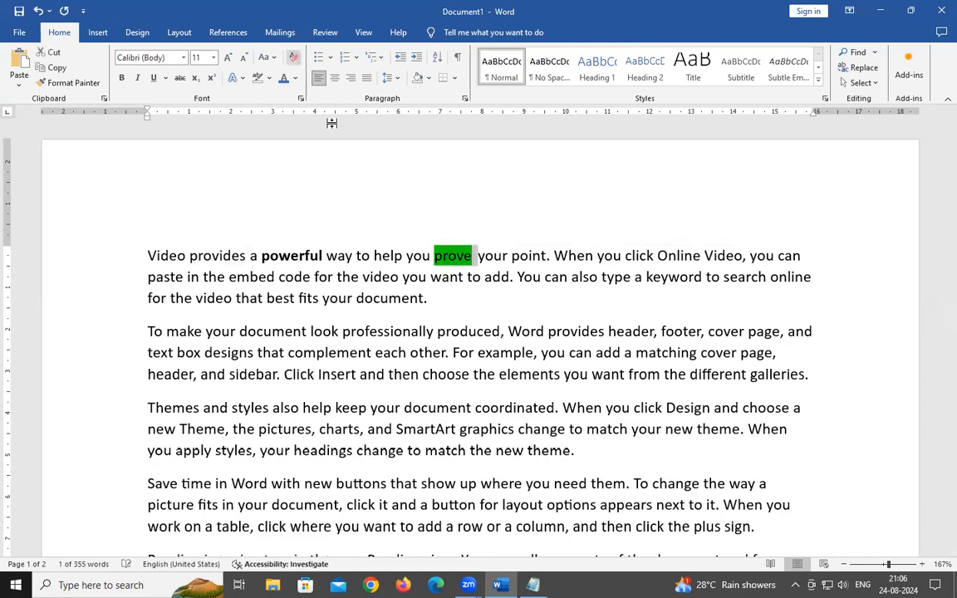
mouse_move(442, 262)
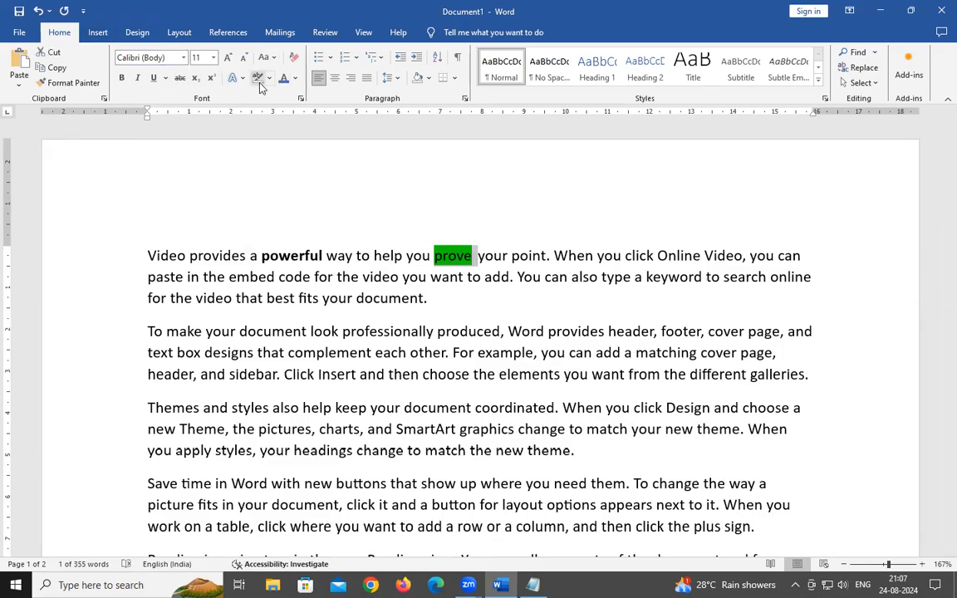
scroll(284, 268, down, 3)
scroll(284, 267, up, 3)
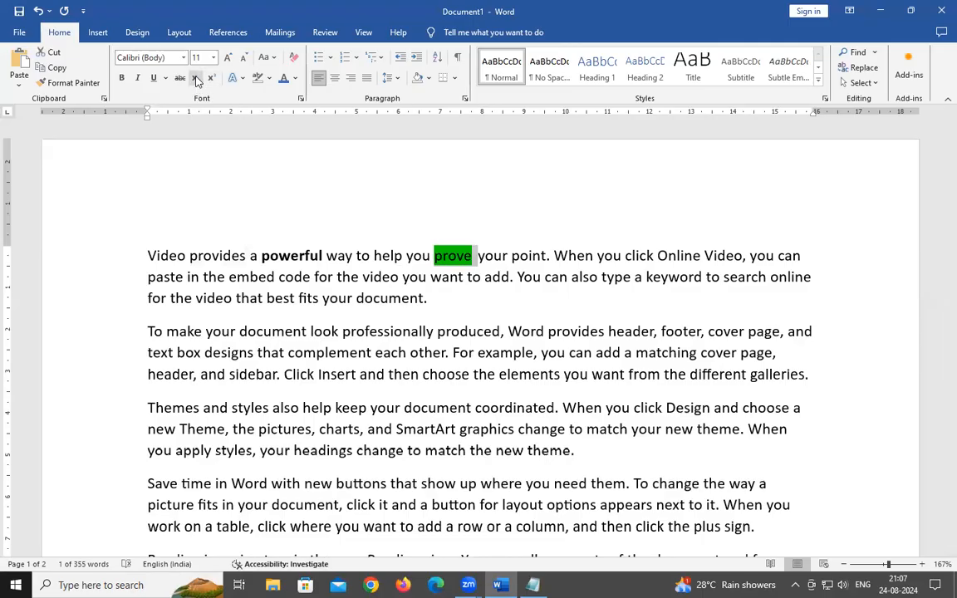
click(265, 57)
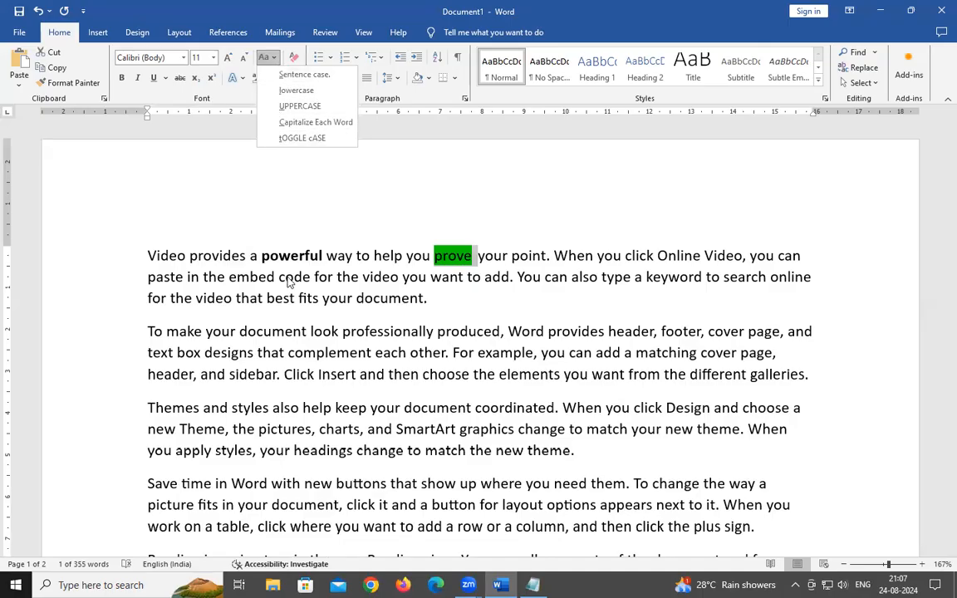
click(319, 244)
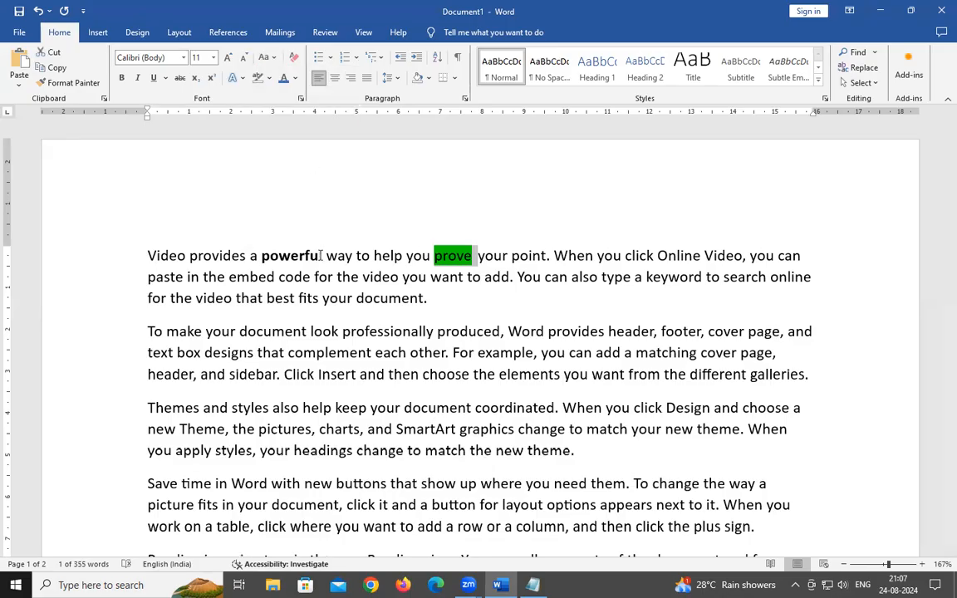
click(234, 77)
click(210, 318)
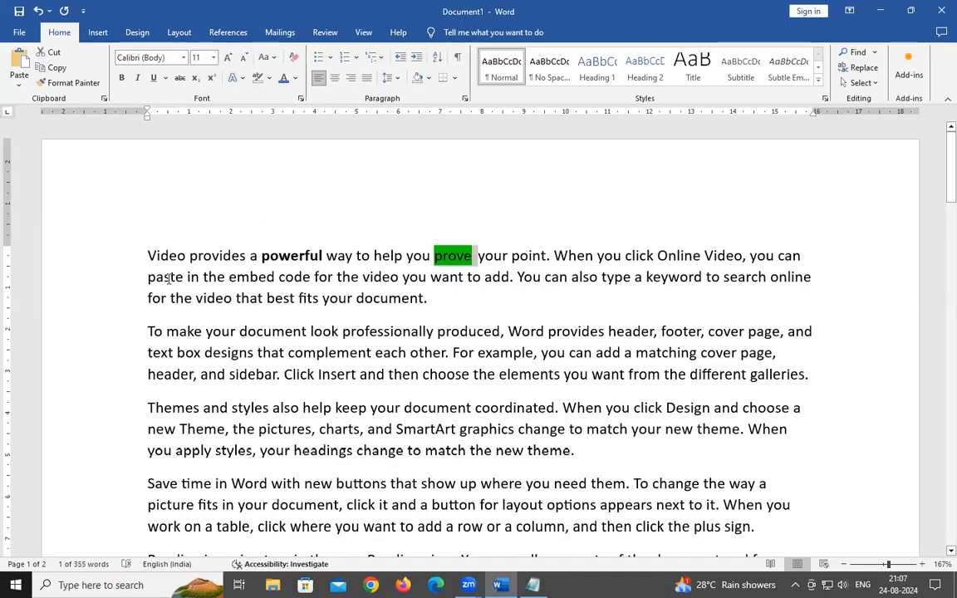
Apply the blue gradient text effect with reflection to "paste in the embed code for" in the first paragraph
drag(147, 277, 296, 286)
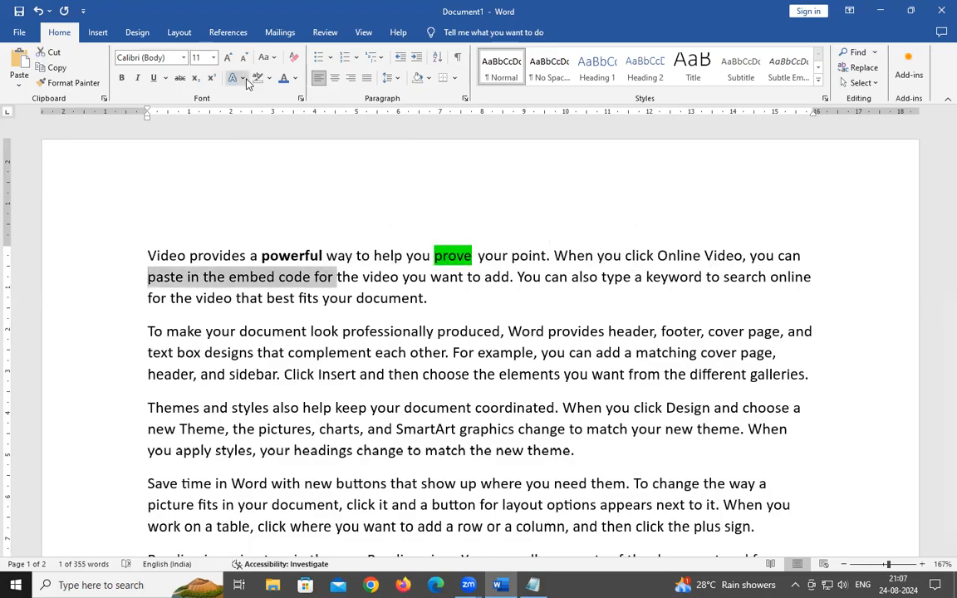
click(234, 78)
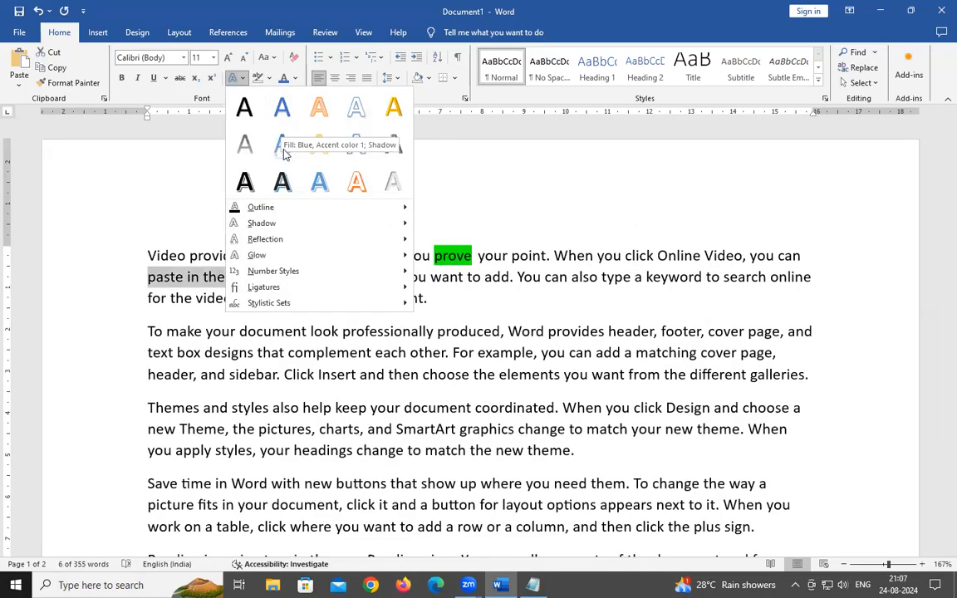
mouse_move(307, 224)
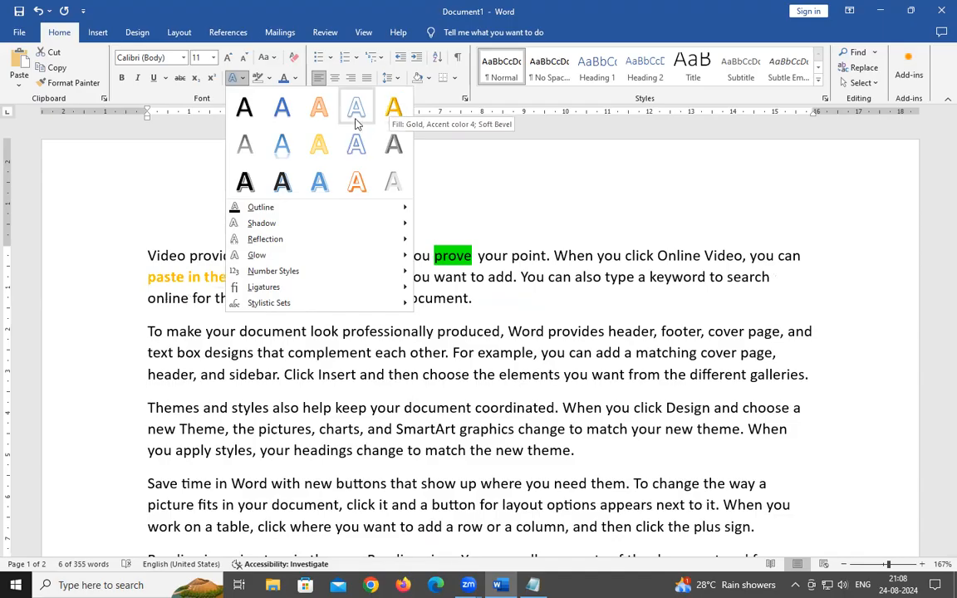
click(283, 145)
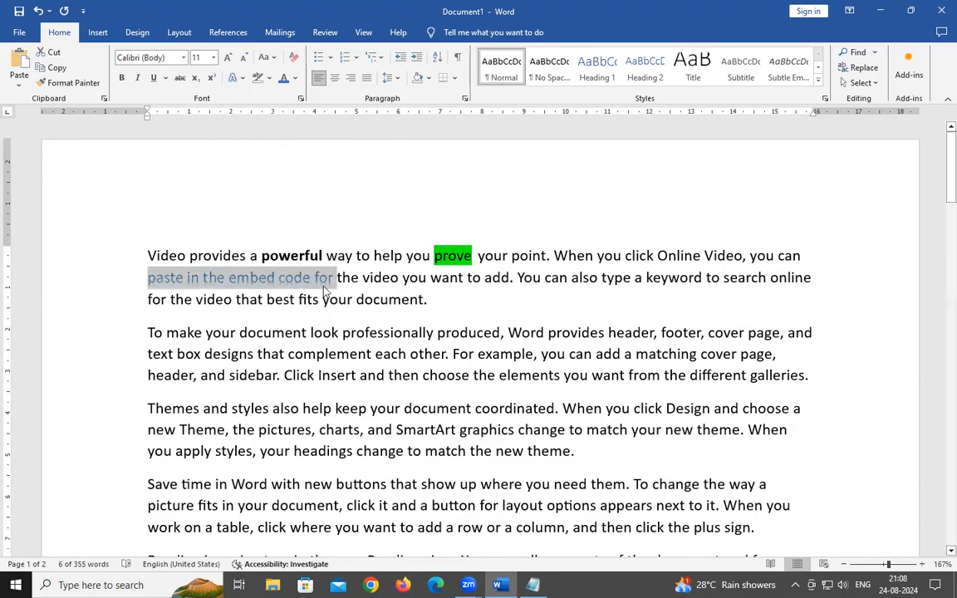